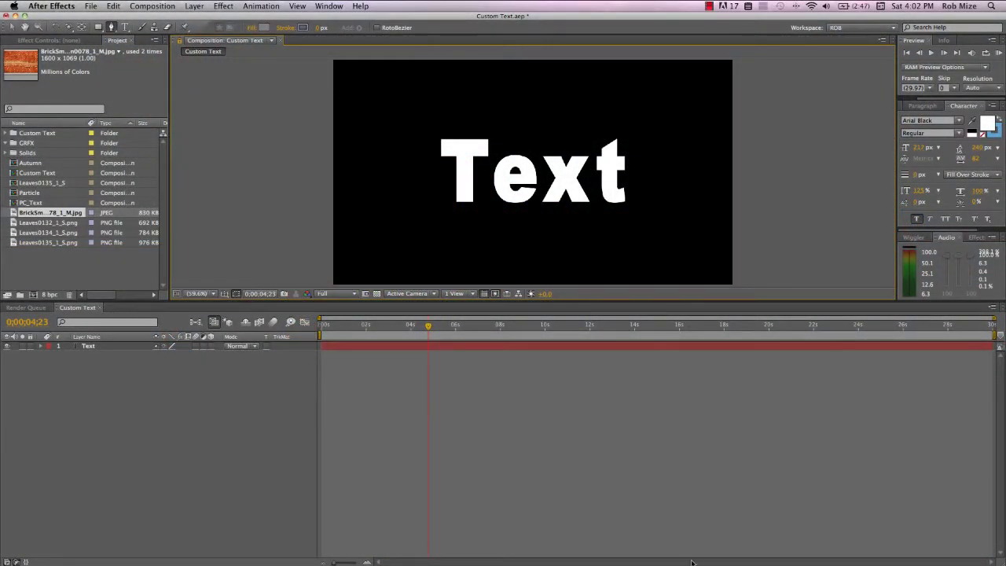
Place the BrickSm JPEG below the Text layer and set its TrkMat to Alpha Matte 'Text'.
click(119, 347)
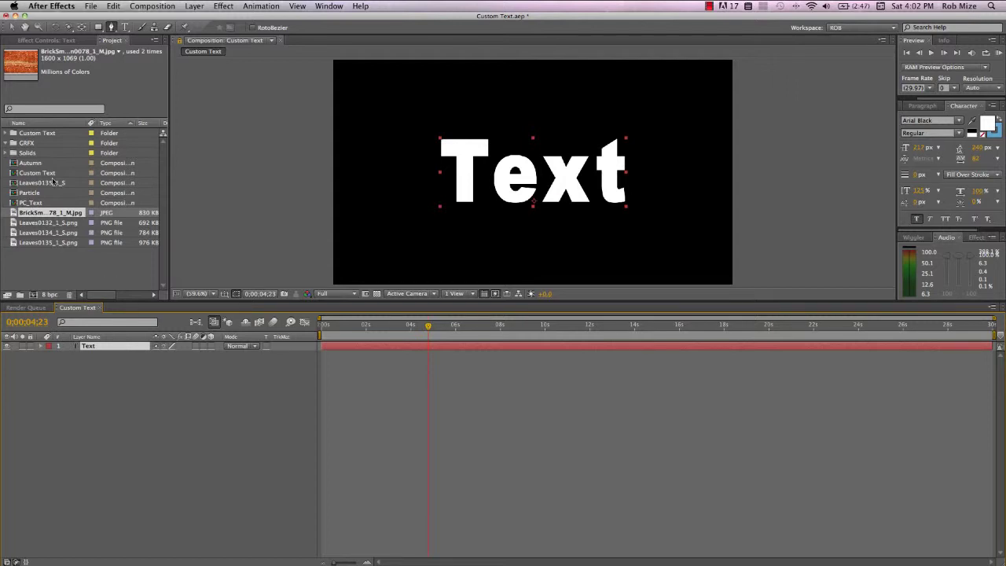
click(36, 217)
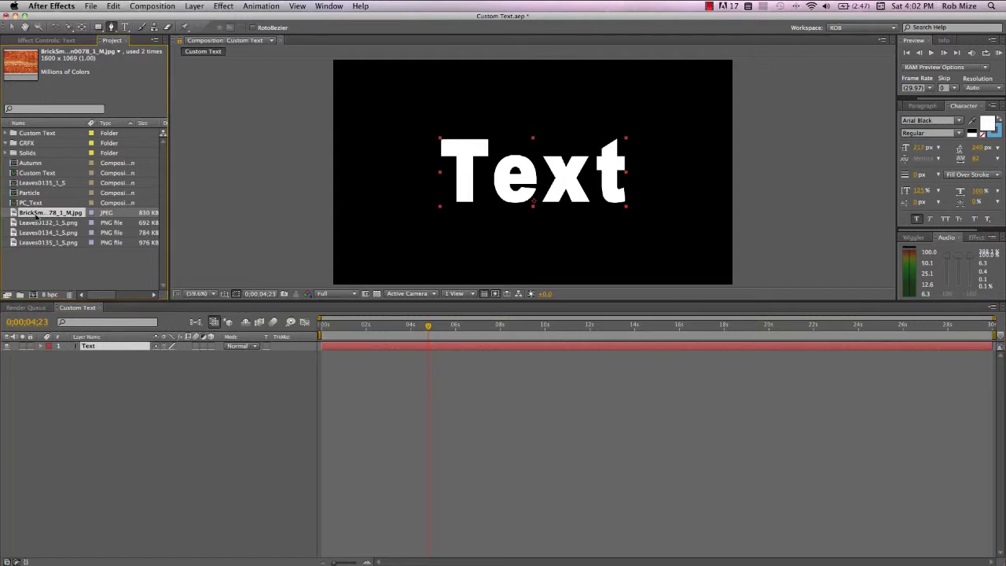
drag(36, 218, 63, 391)
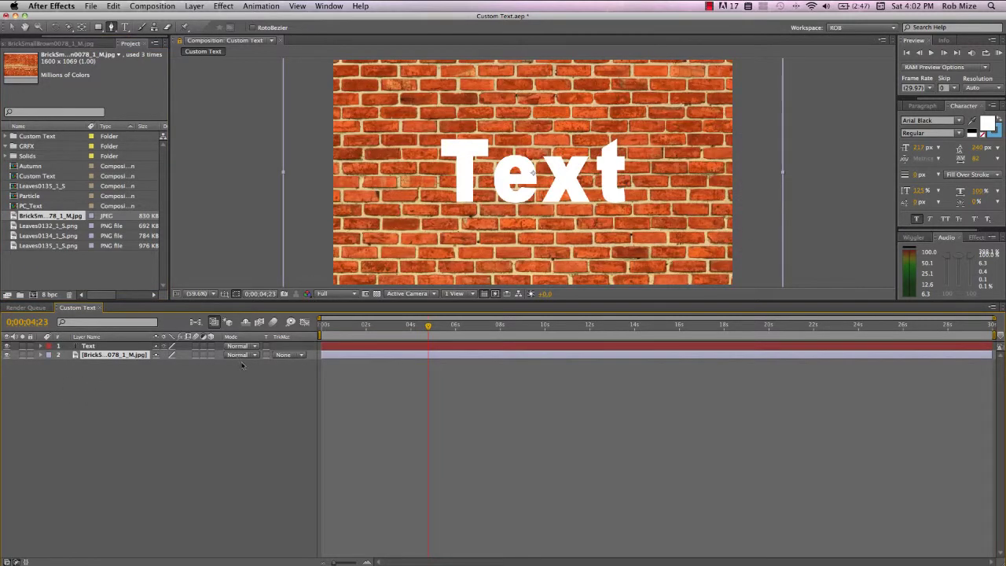
click(301, 356)
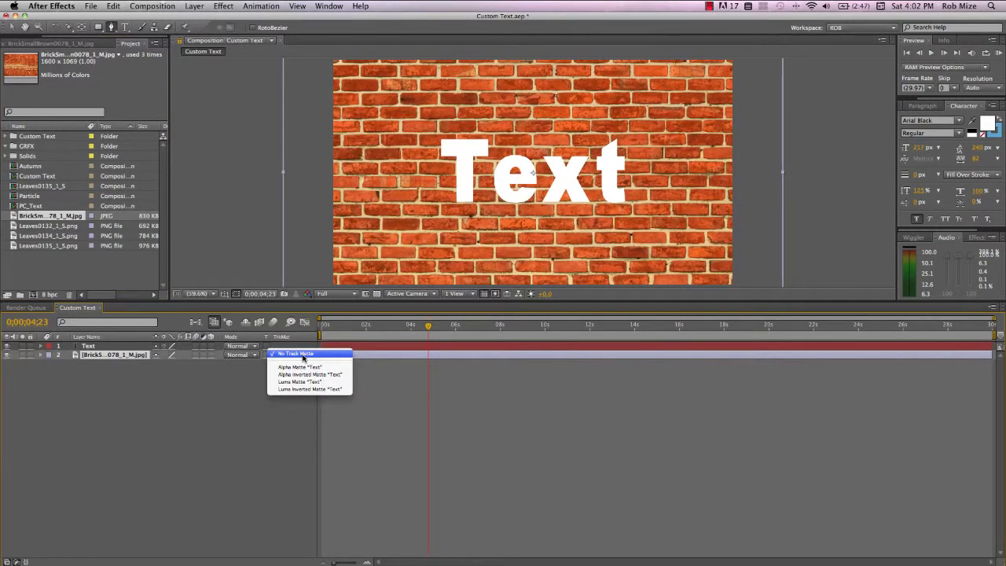
click(303, 368)
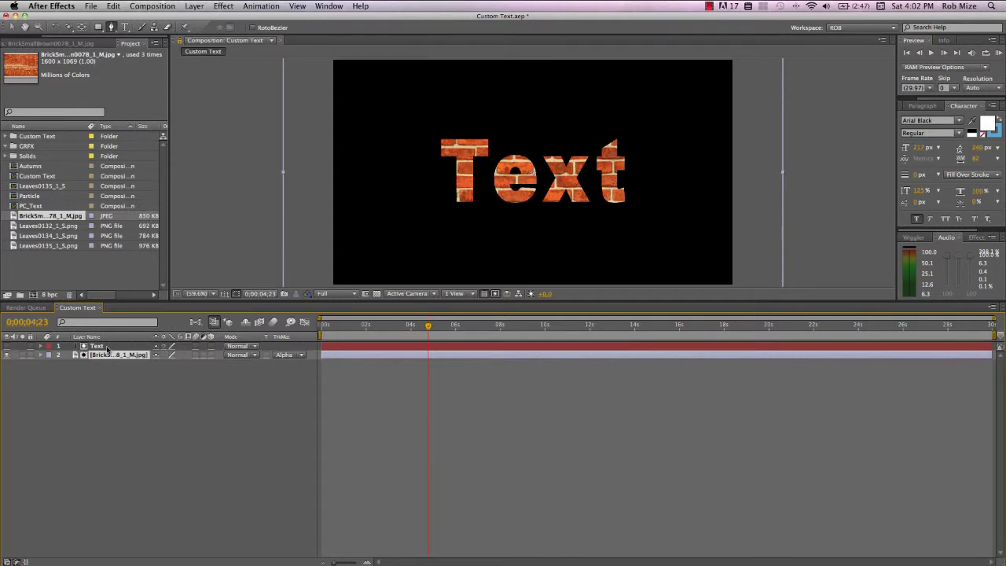
click(107, 348)
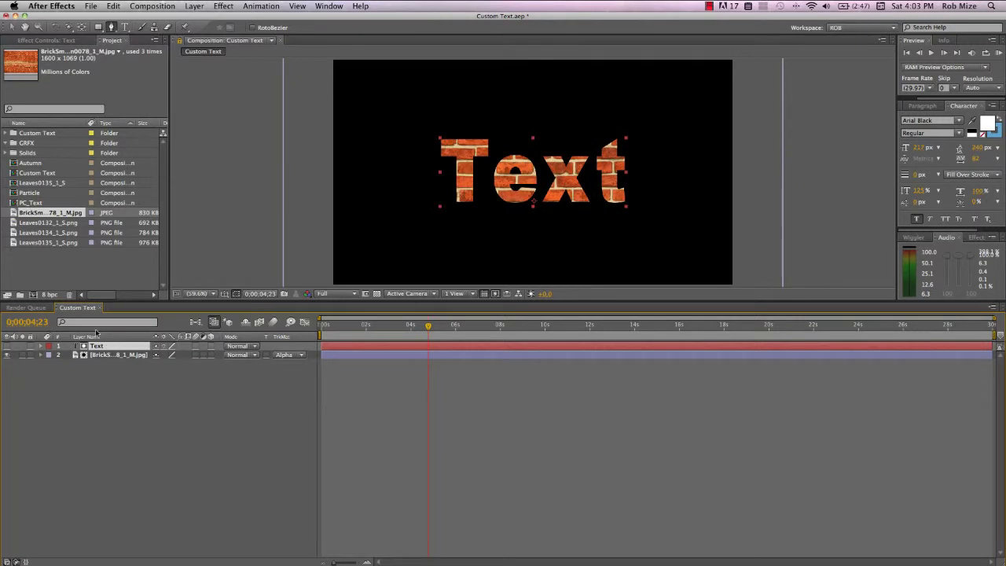
Run Layer > Create Masks from Text on Text and reveal the per-letter masks with M.
click(195, 7)
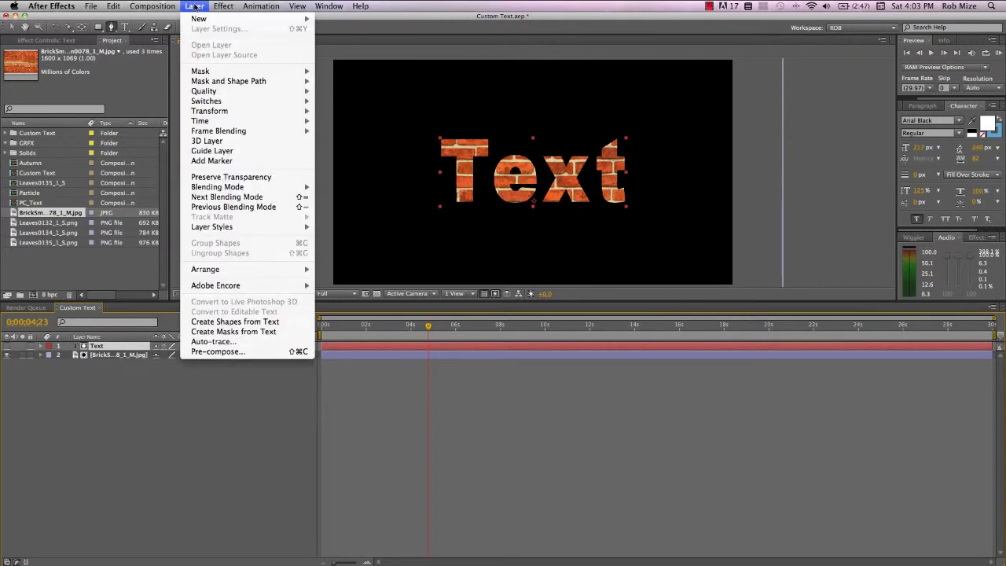
click(248, 332)
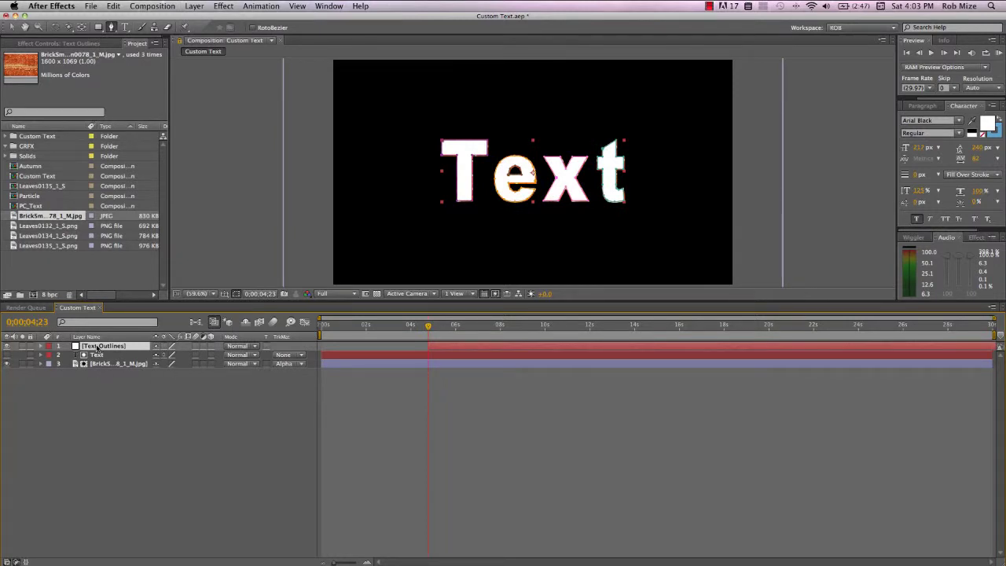
key(m)
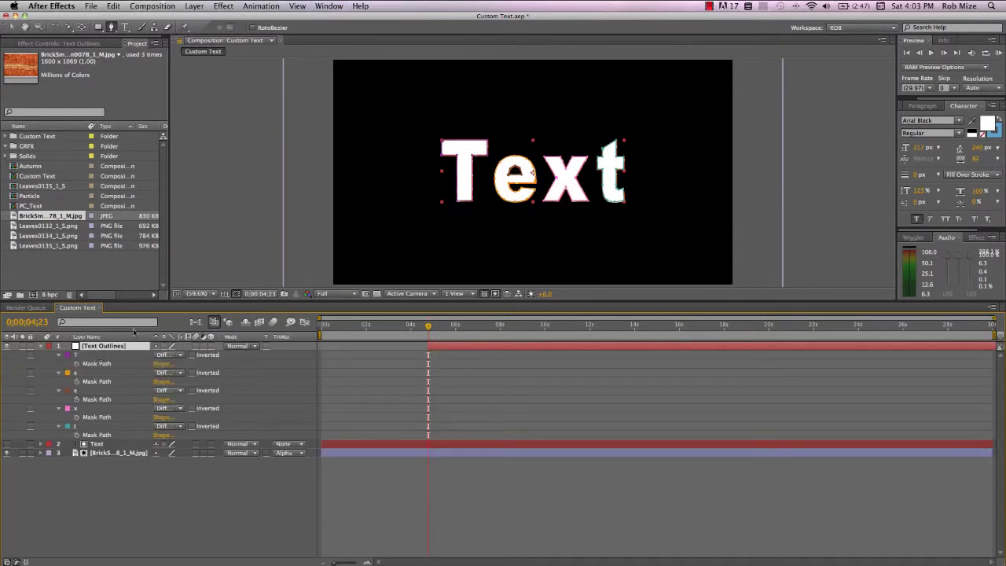
At 100% zoom, delete corner points from the T and e letter masks.
click(7, 454)
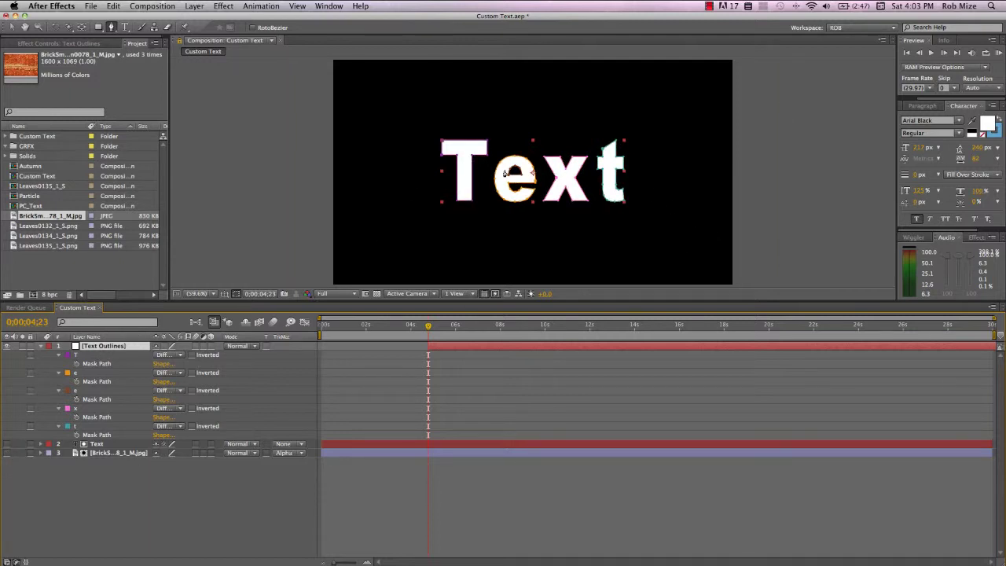
key(slash)
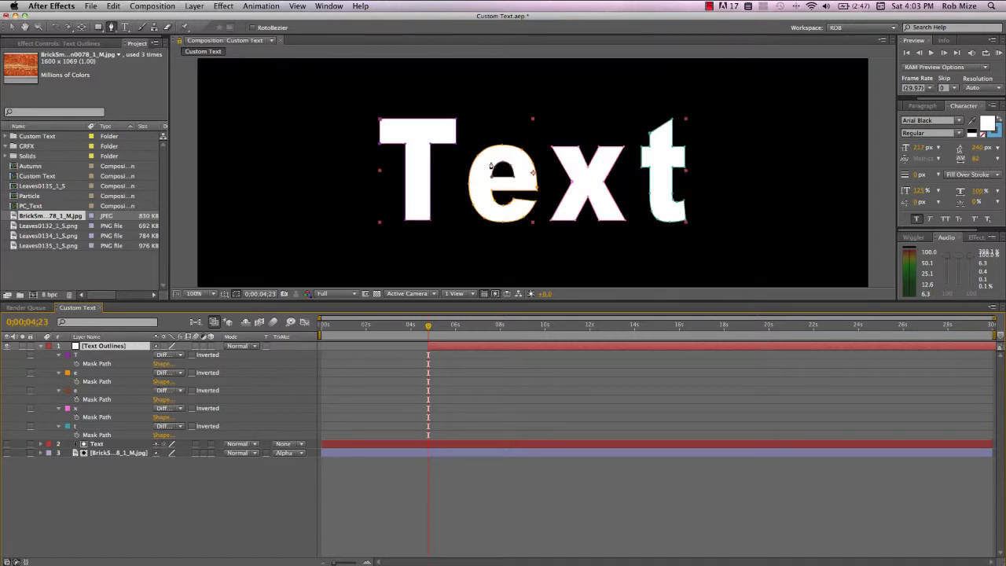
click(455, 146)
click(379, 123)
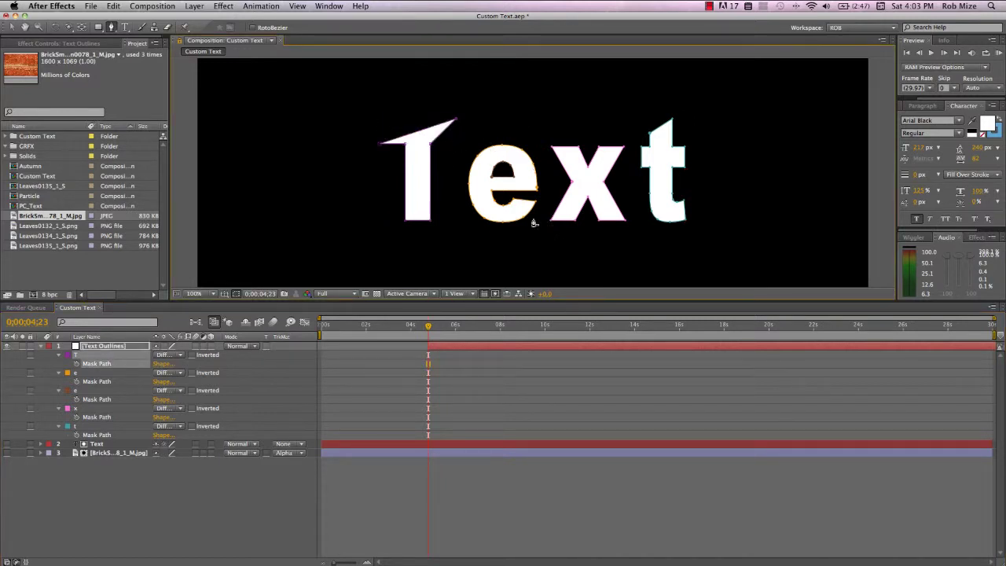
click(428, 221)
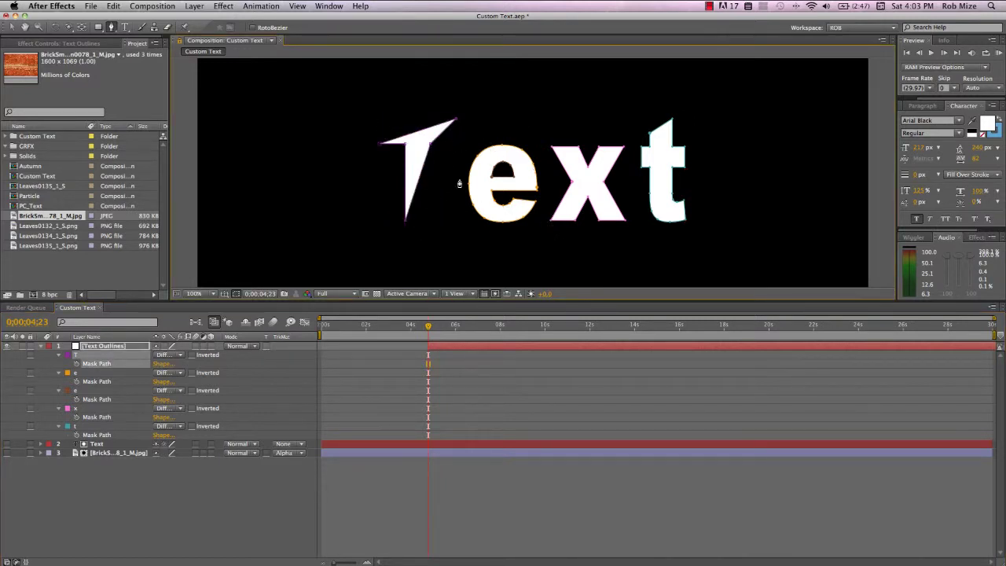
click(499, 213)
click(504, 211)
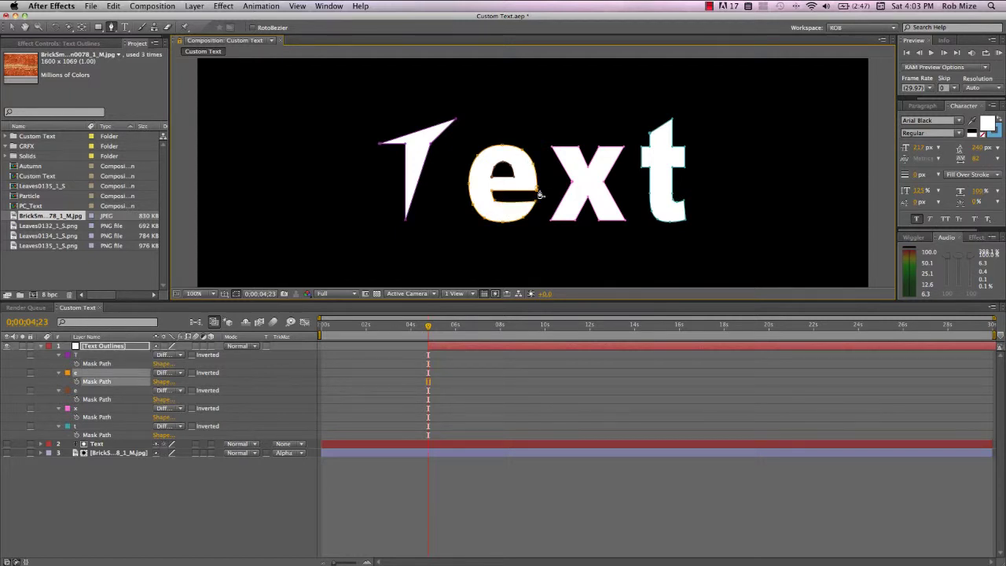
click(538, 194)
click(538, 190)
Pull the x and t mask vertices into spikes, then duplicate the Text Outlines layer.
click(553, 149)
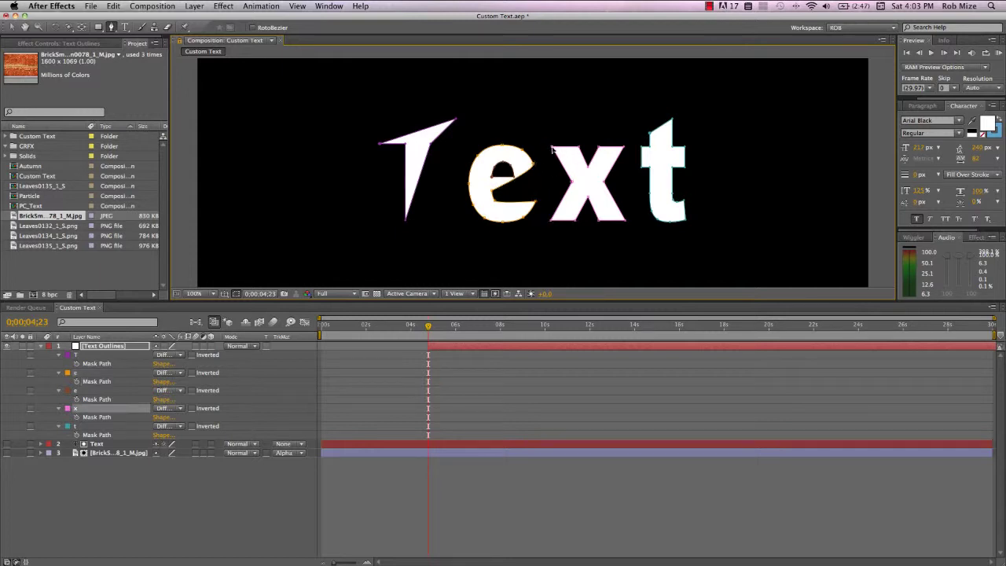
drag(553, 149, 522, 118)
click(582, 149)
drag(623, 148, 619, 121)
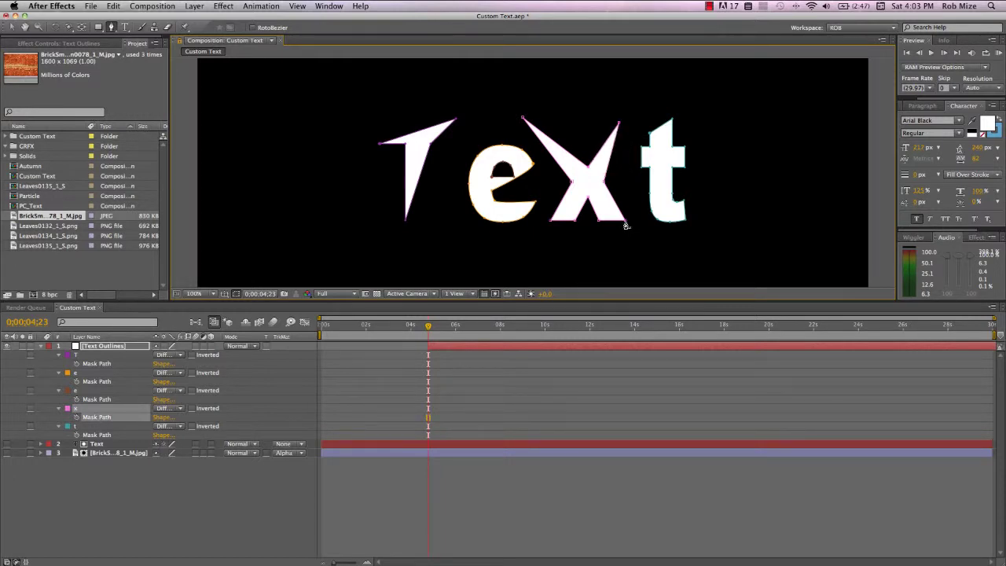
drag(627, 221, 641, 224)
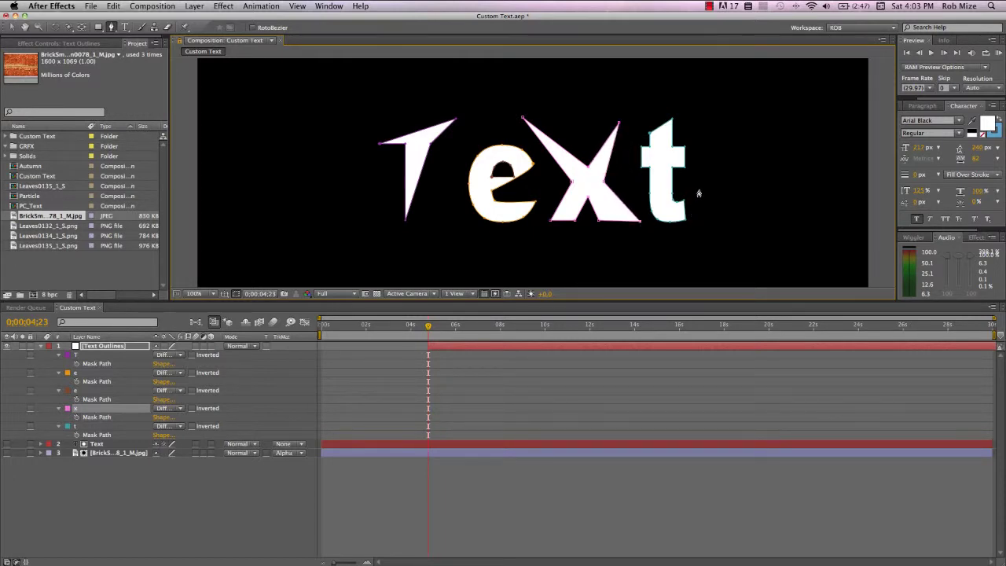
drag(642, 150, 622, 146)
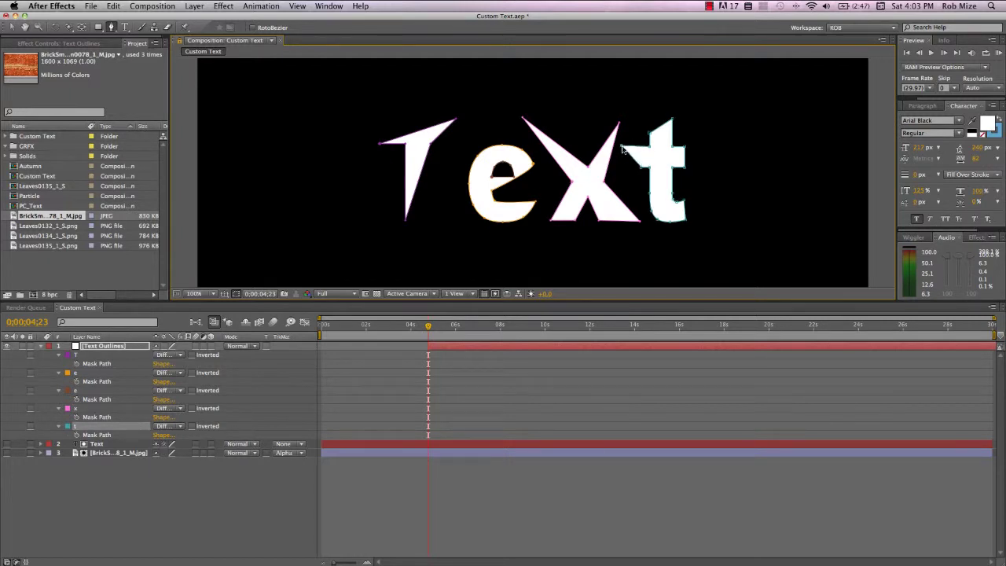
drag(689, 149, 706, 145)
click(682, 172)
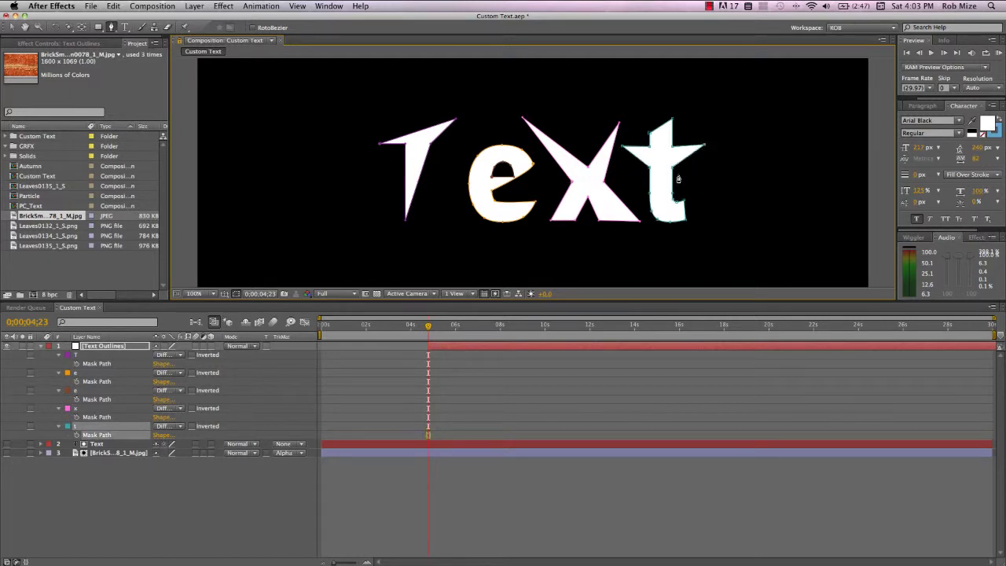
click(95, 347)
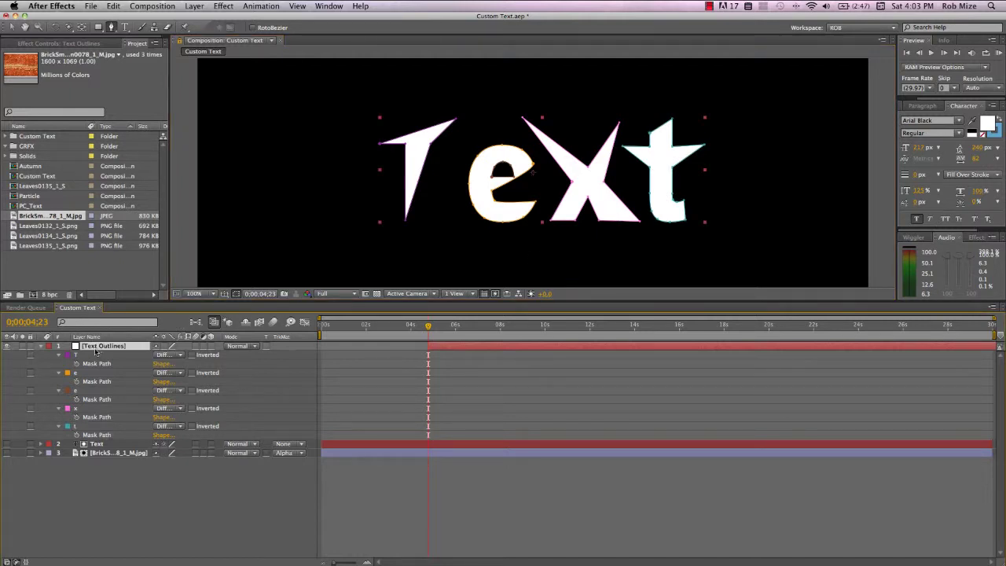
key(super+d)
Move the outline copy to the bottom and replace the top outlines' source with the brick JPEG.
drag(95, 351, 88, 484)
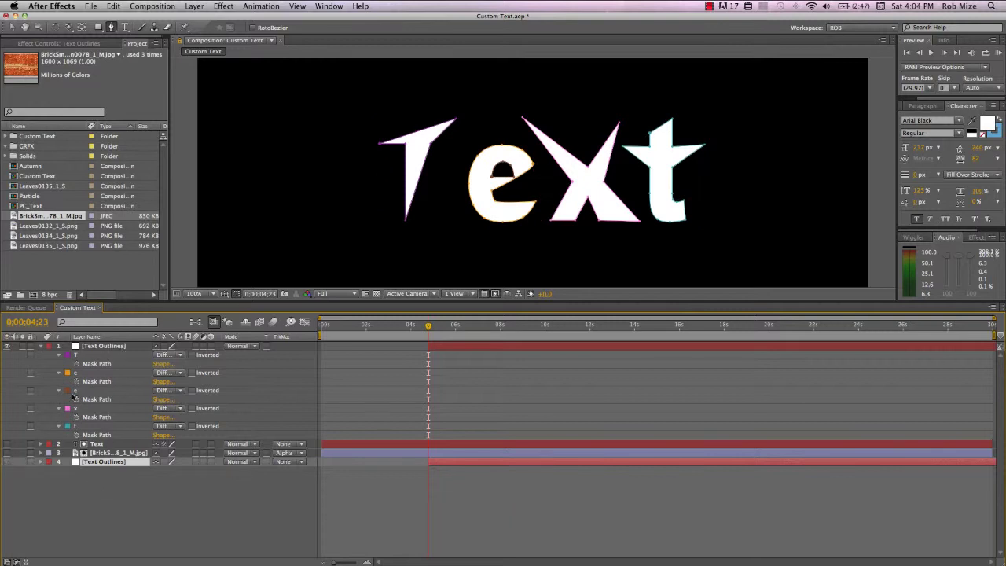
click(110, 347)
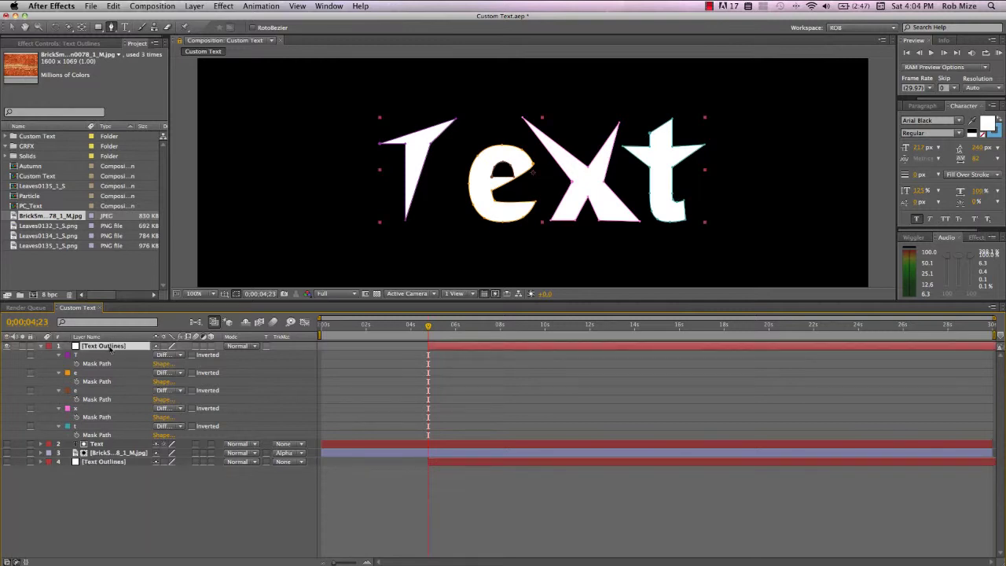
click(53, 359)
drag(53, 359, 74, 436)
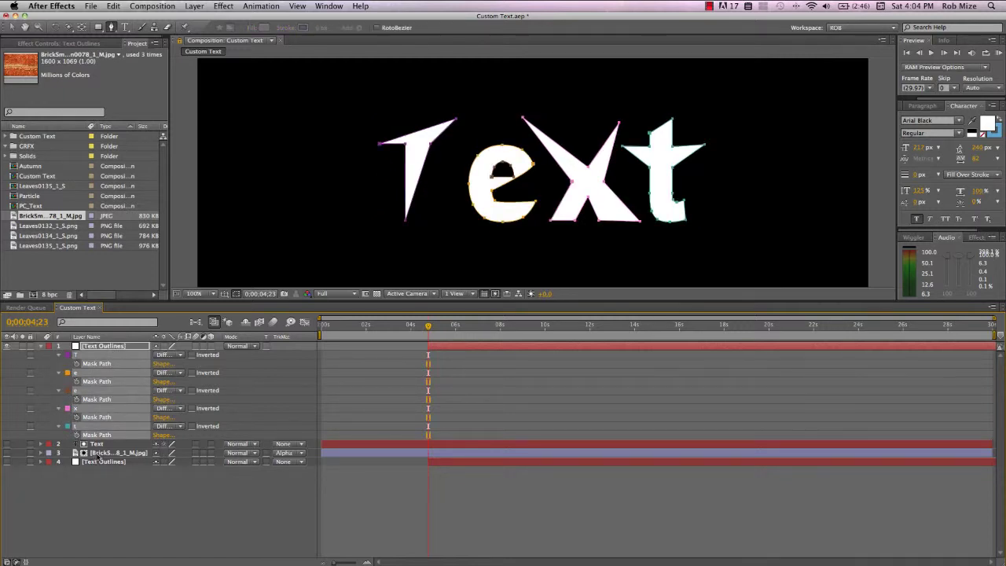
click(122, 347)
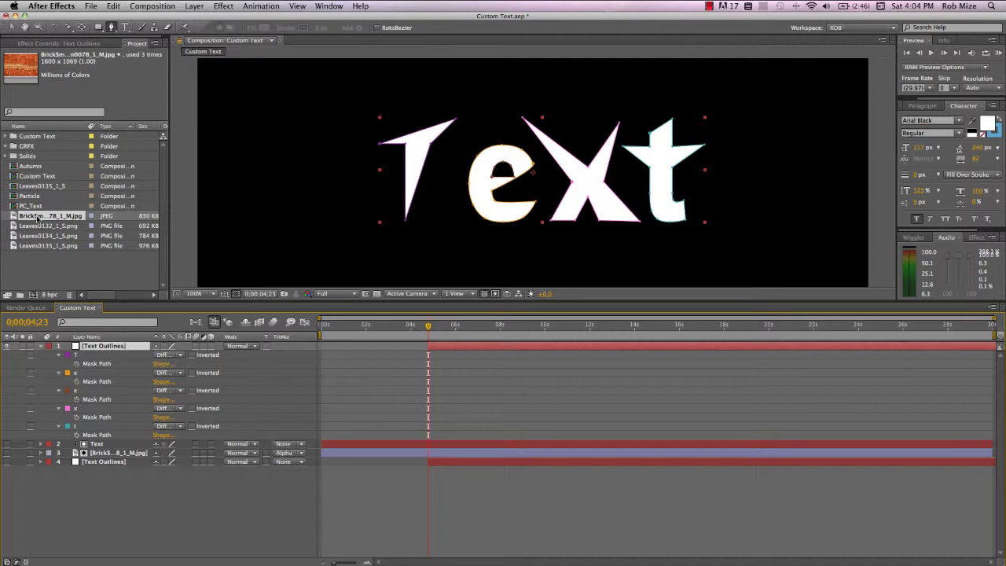
drag(37, 218, 85, 348)
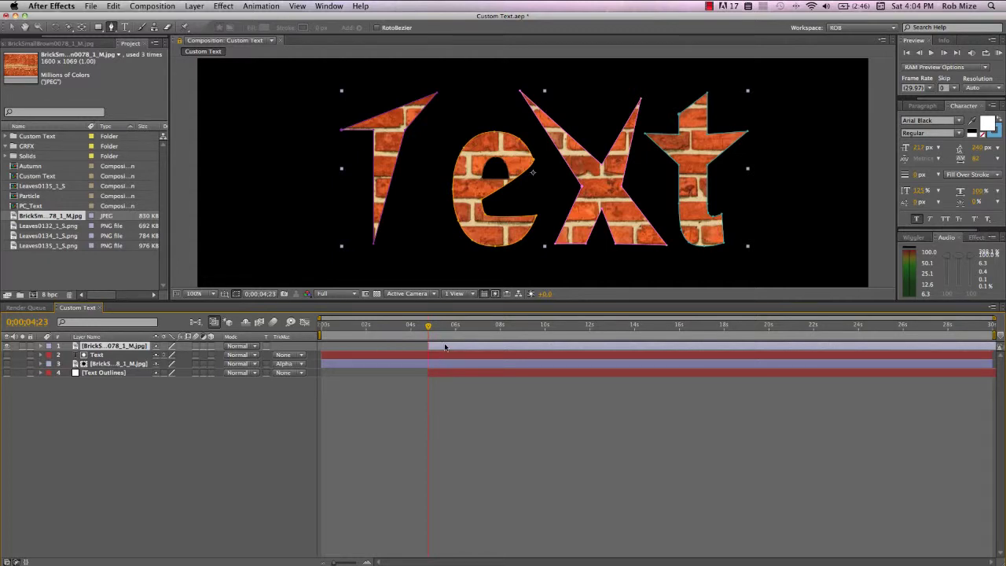
Slide the layer 1 brick bar and layer 4 Text Outlines bar to start at 0s.
drag(445, 347, 340, 348)
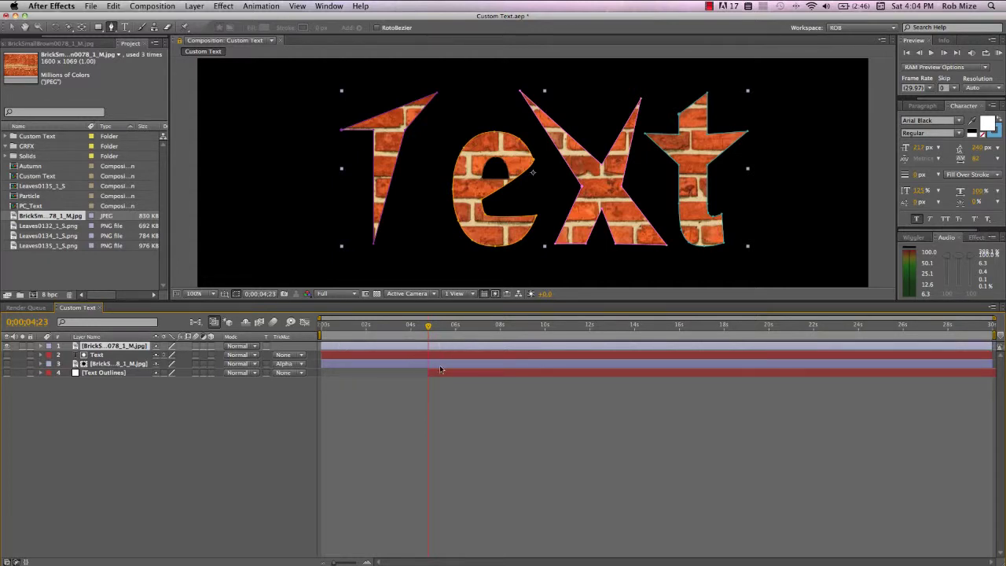
drag(439, 368, 334, 369)
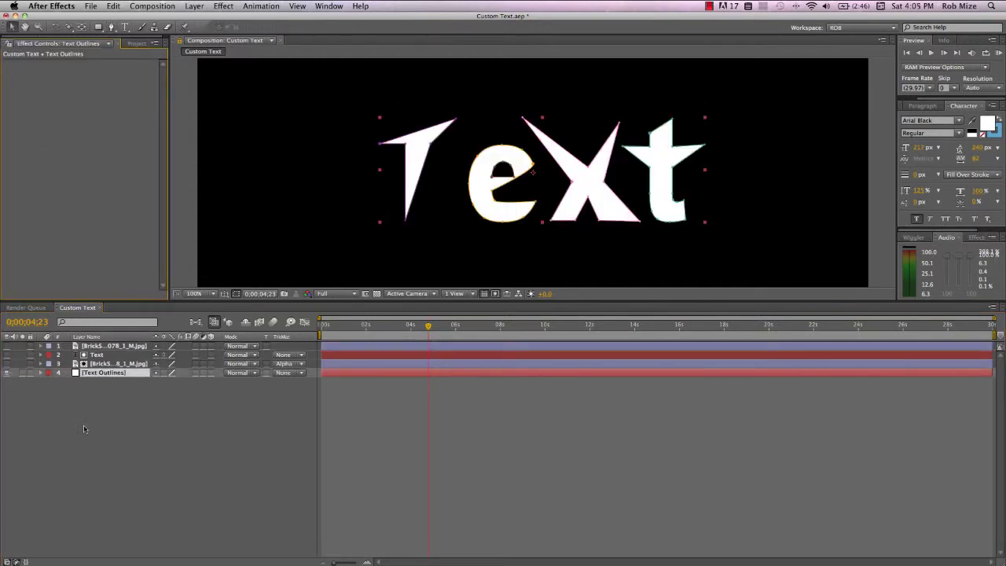
click(94, 374)
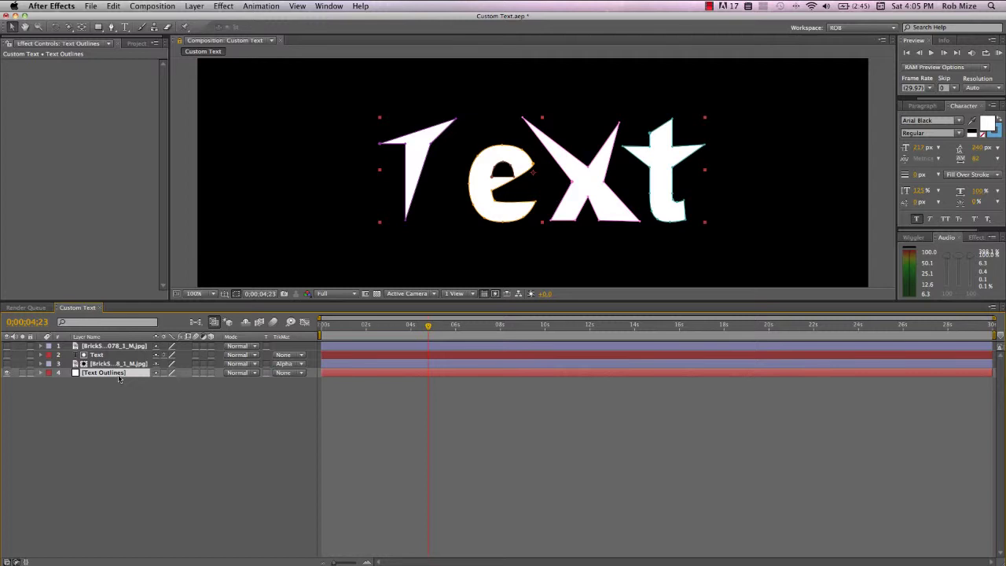
Pre-compose the bottom Text Outlines layer as PC_Text with all attributes moved into it.
key(super+shift+c)
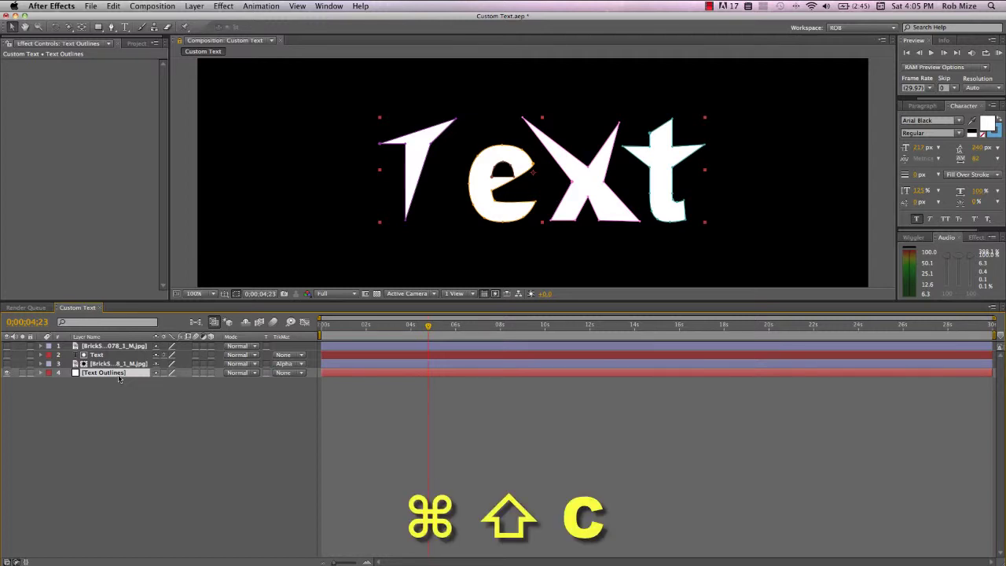
text(Text)
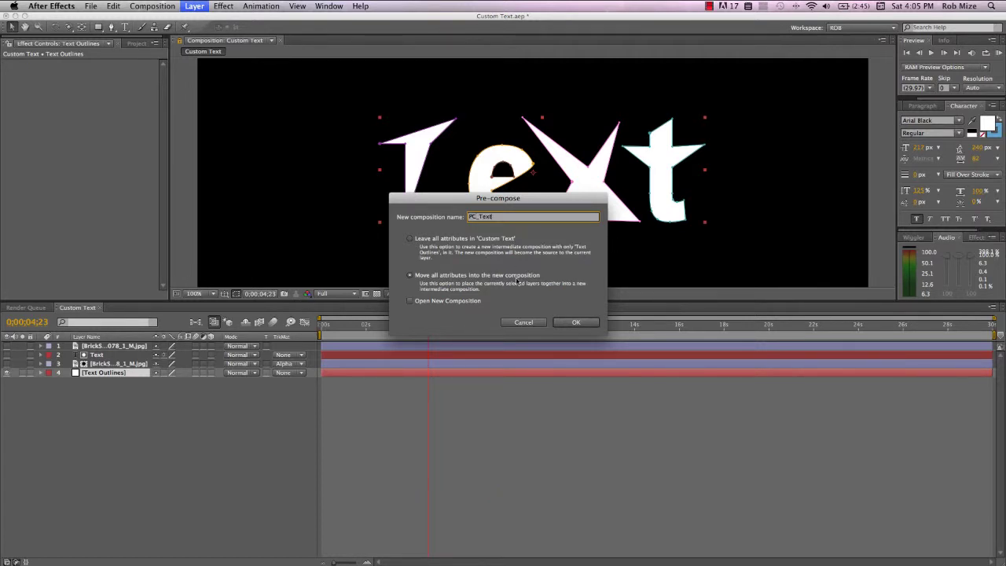
click(580, 323)
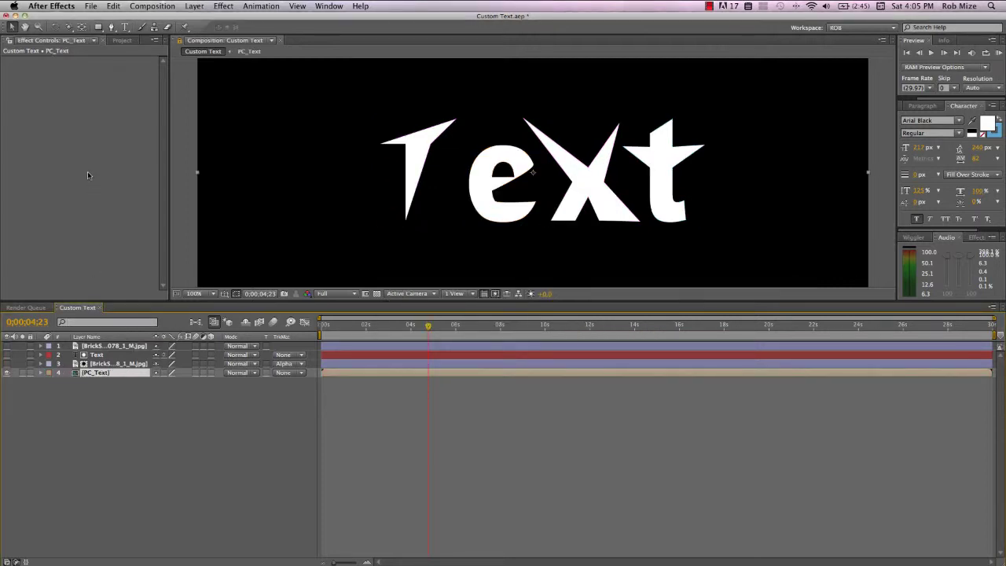
Apply Simulation > Shatter to PC_Text and set its View to Rendered.
right_click(84, 143)
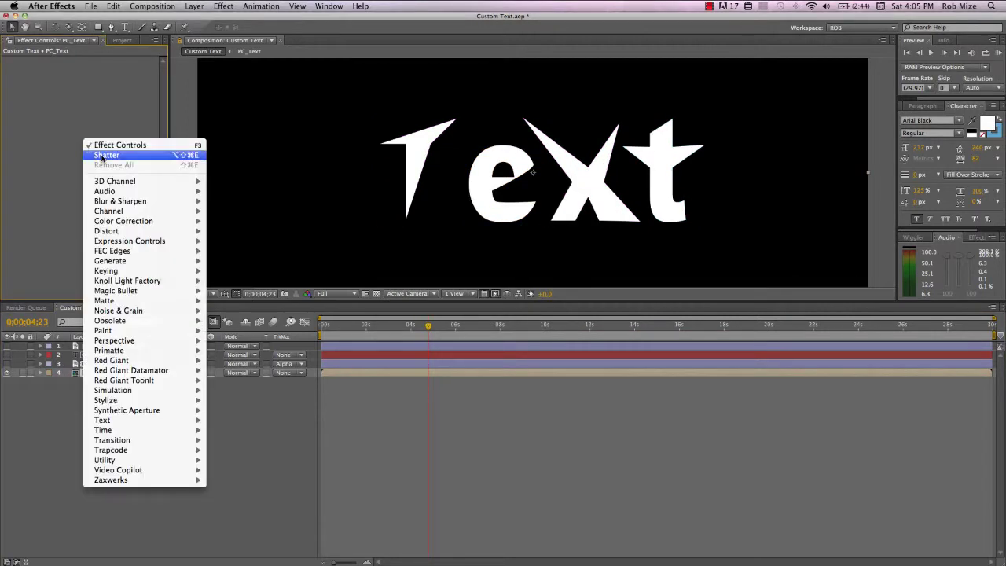
mouse_move(129, 390)
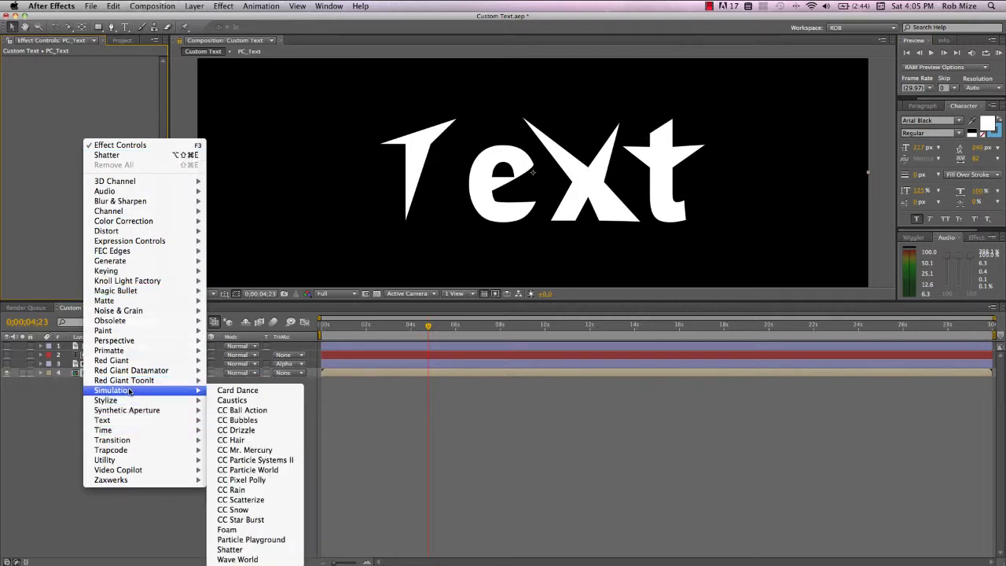
click(229, 549)
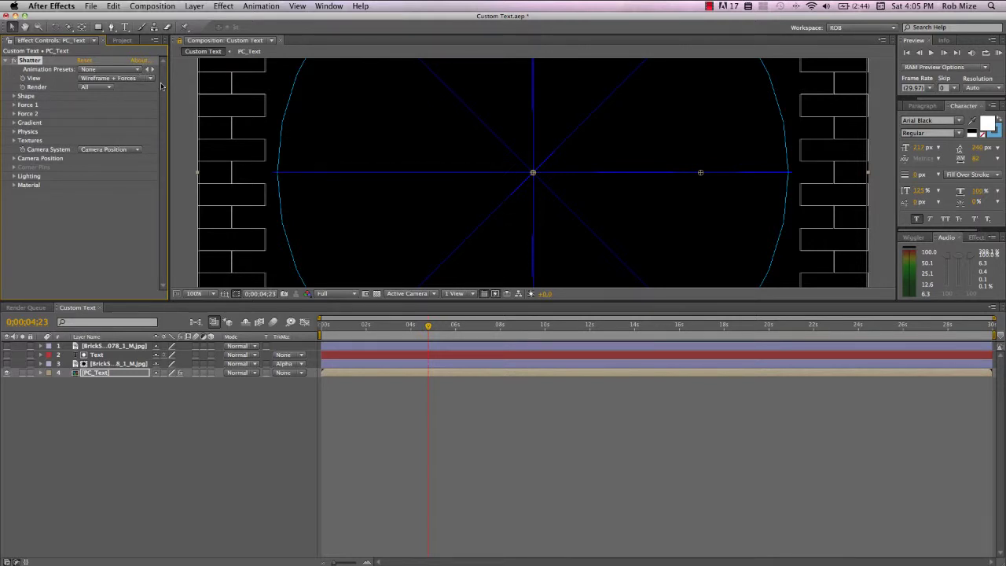
click(150, 80)
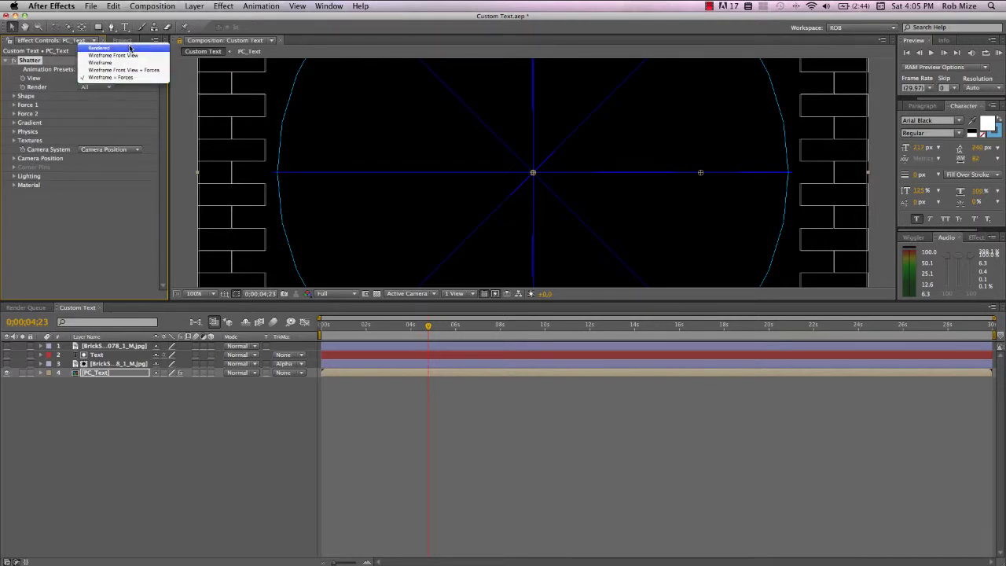
click(130, 48)
Set Shatter's Pattern to Custom using PC_Text, and Force 1 Radius to 0.
click(14, 95)
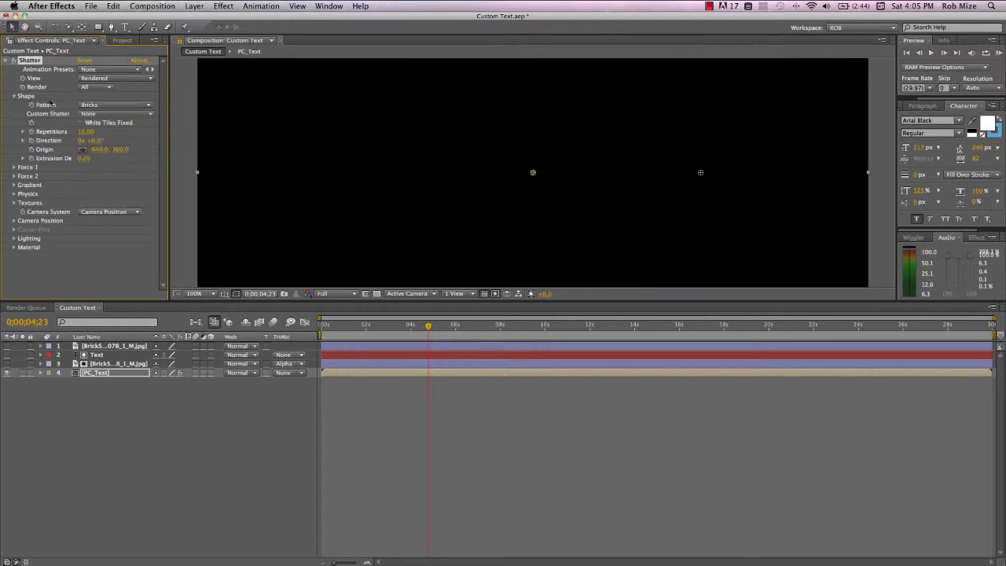
click(147, 105)
click(97, 91)
click(151, 114)
click(118, 148)
click(13, 167)
drag(83, 193, 48, 194)
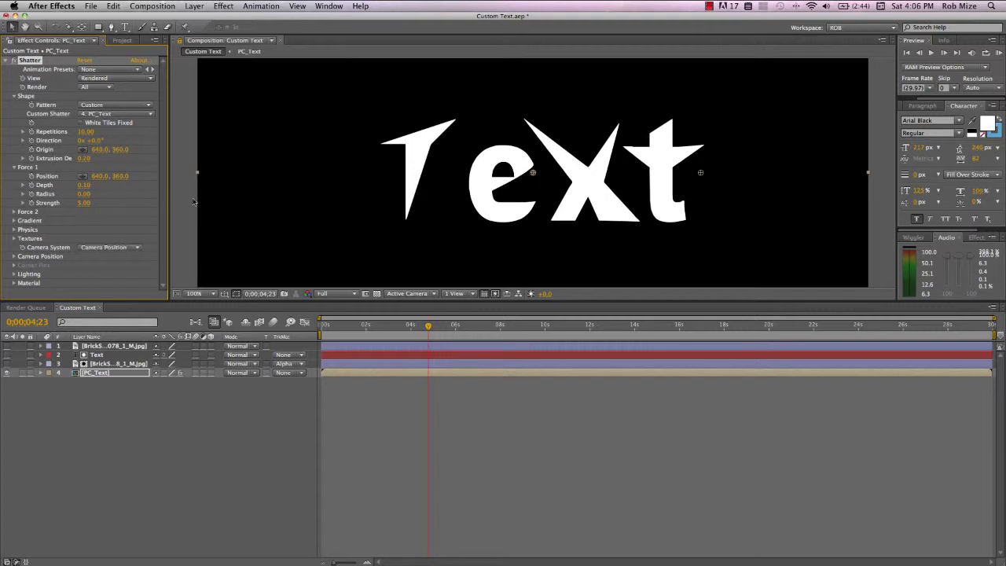
Set Shatter's Front, Side and Back Layer textures to the BrickSmallBrown image.
click(14, 239)
scroll(16, 241, down, 1)
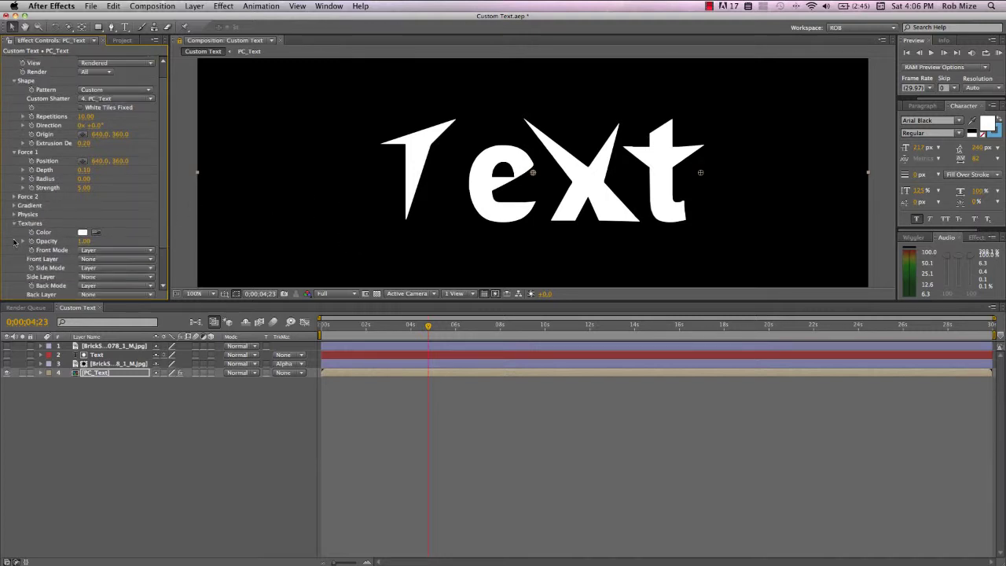
scroll(22, 241, down, 3)
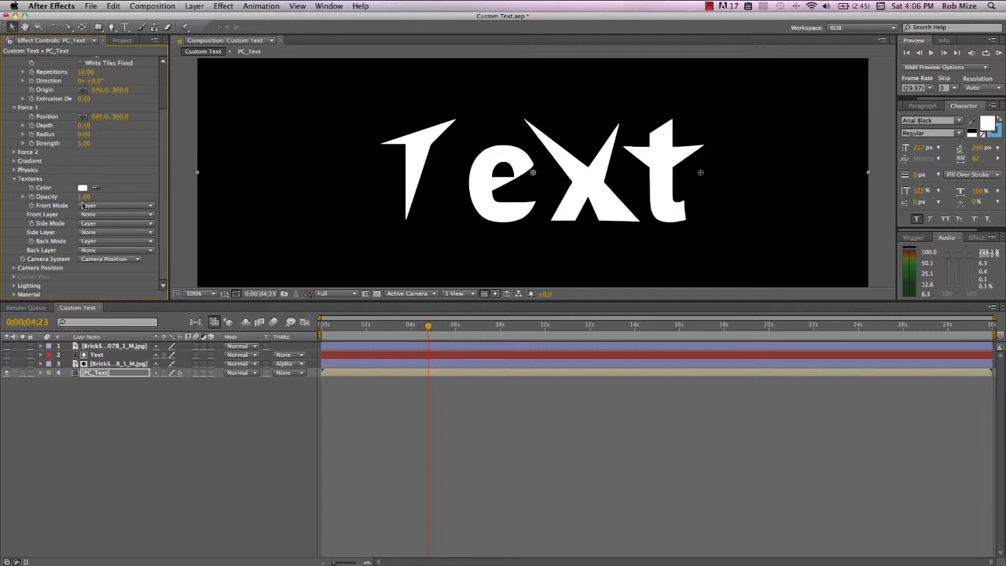
click(151, 216)
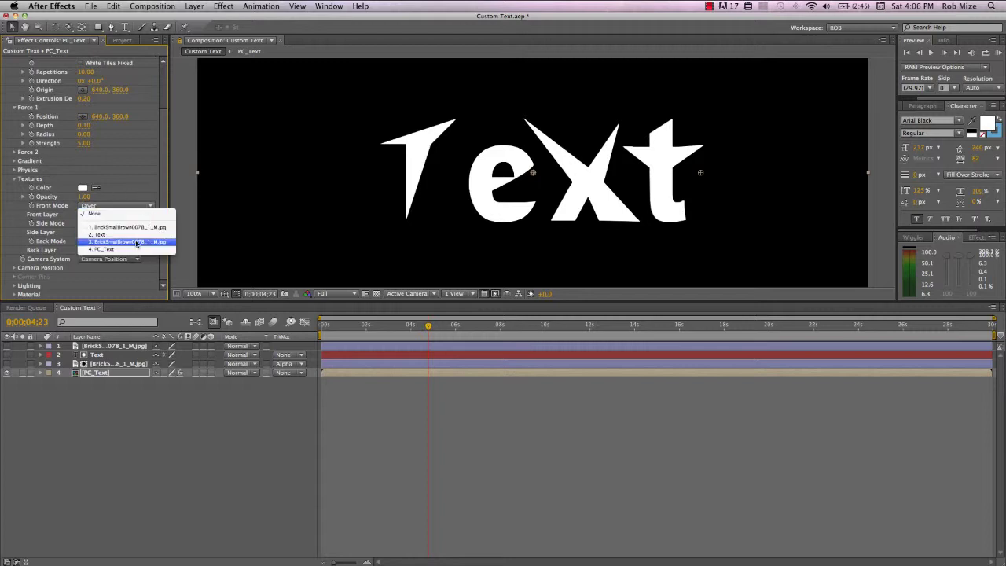
click(132, 226)
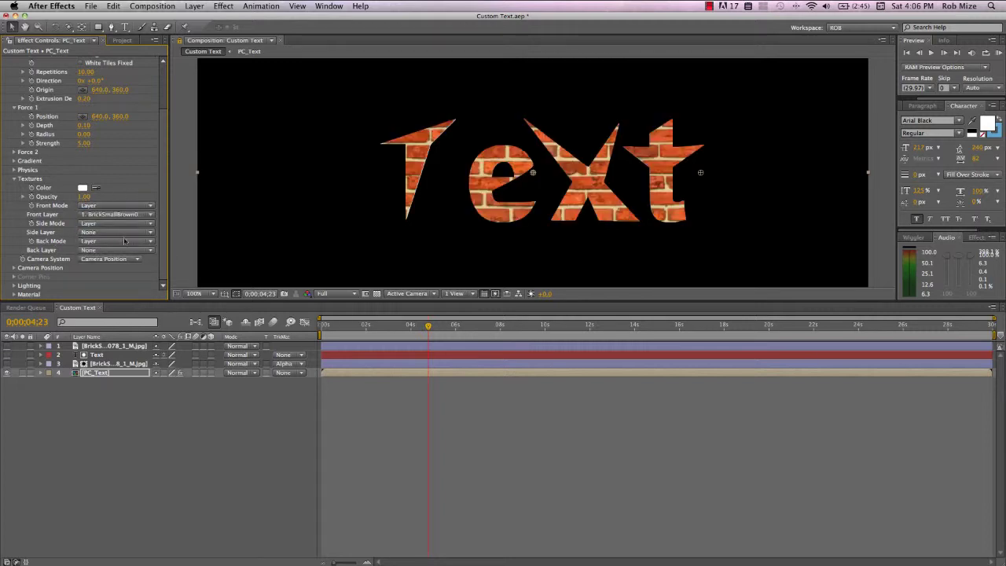
click(152, 233)
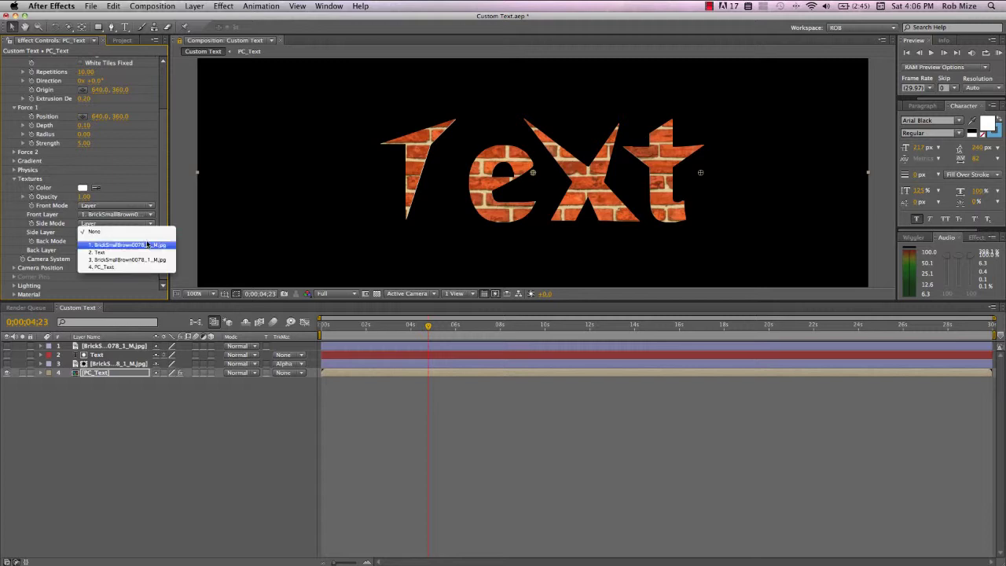
click(135, 254)
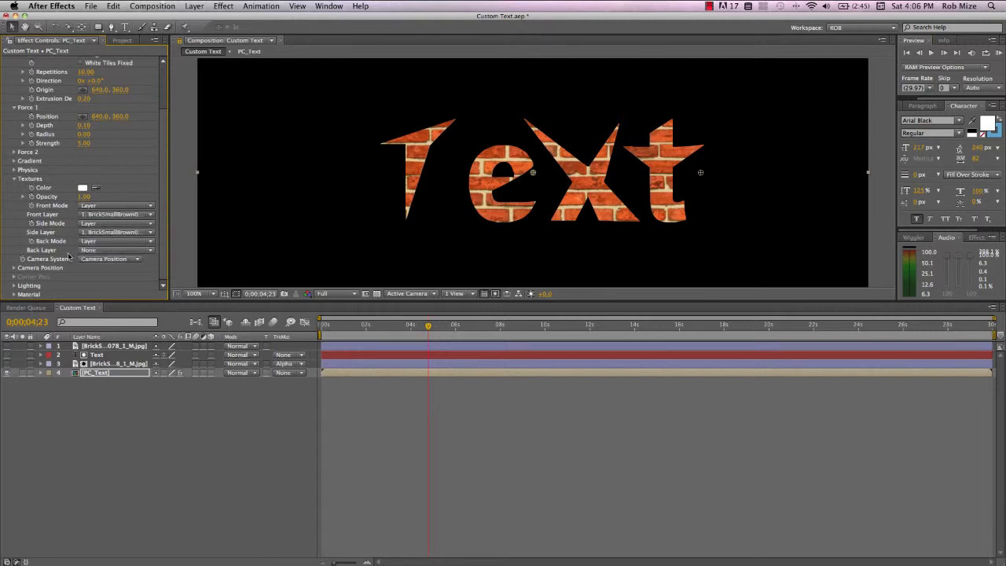
click(151, 250)
click(118, 263)
Increase Shatter's Extrusion Depth and settle the camera Y Rotation at about -4°.
click(13, 268)
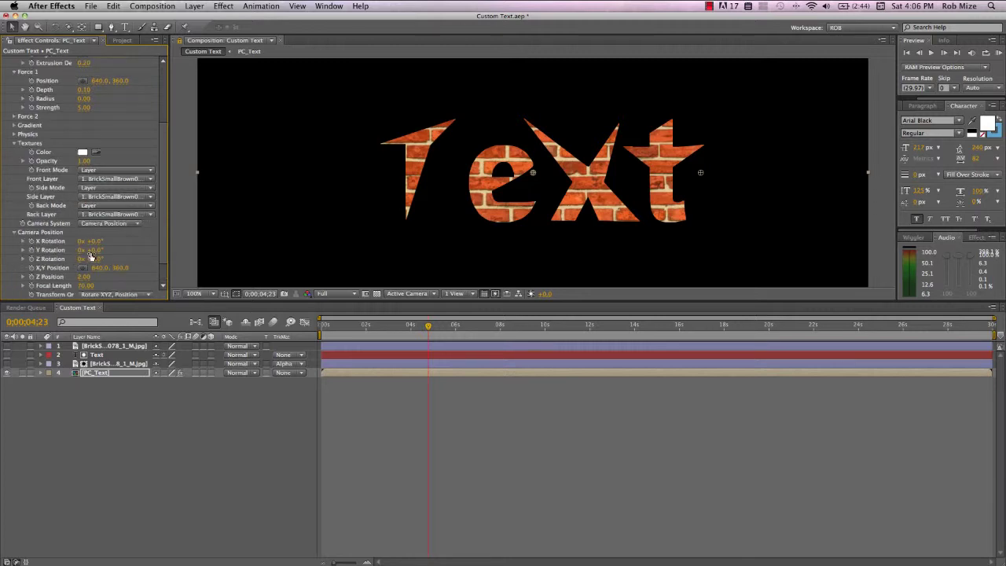
mouse_move(93, 250)
mouse_down()
mouse_move(190, 256)
mouse_move(102, 261)
mouse_up()
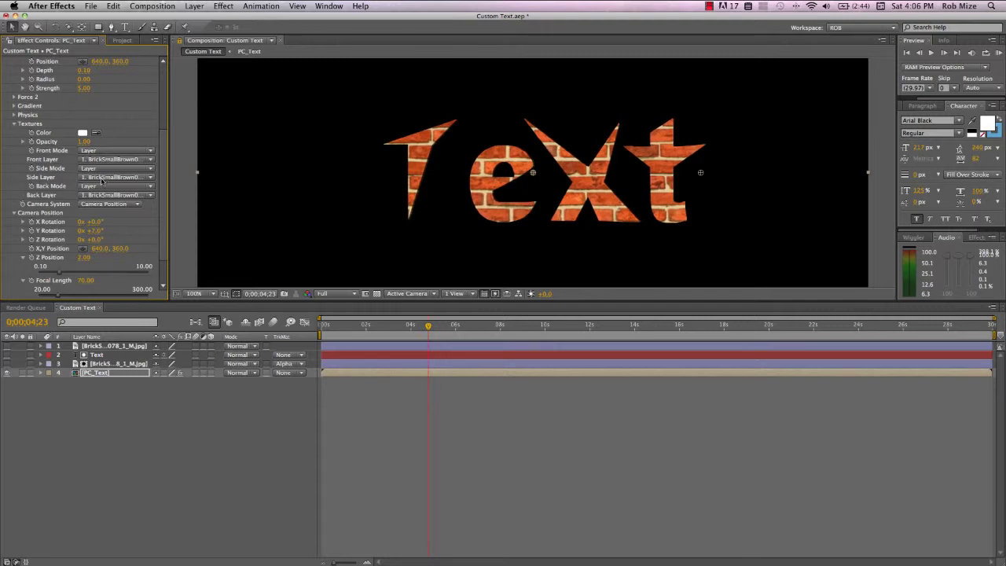
scroll(101, 180, up, 2)
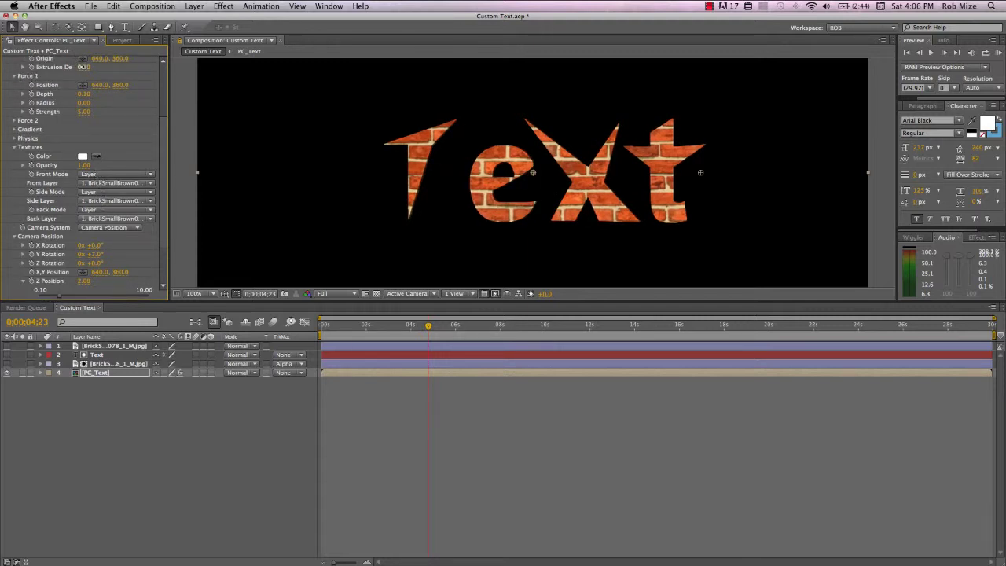
drag(93, 67, 99, 67)
drag(94, 255, 155, 258)
scroll(156, 258, down, 1)
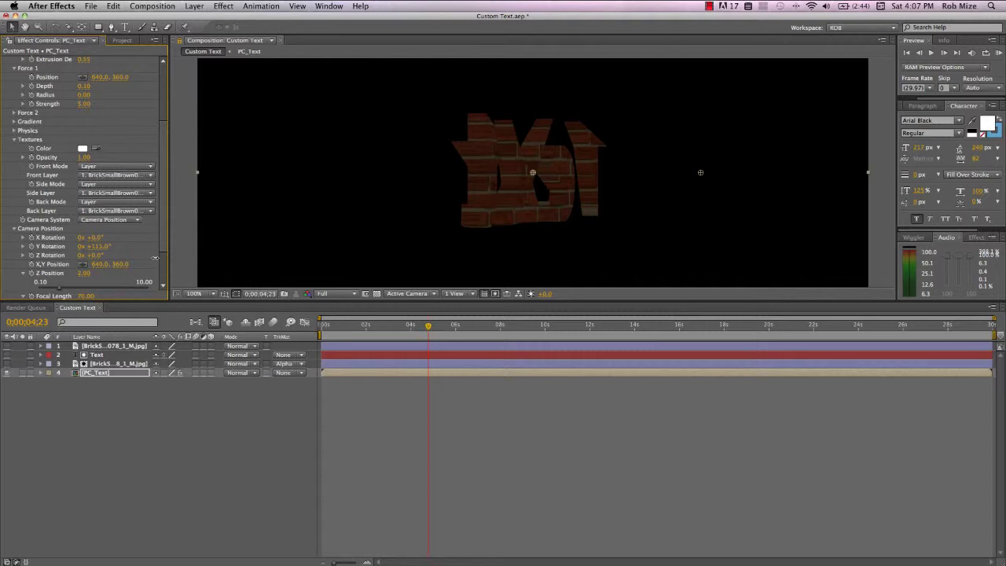
drag(156, 258, 118, 409)
Delete the brick image and PC_Text layers.
click(102, 374)
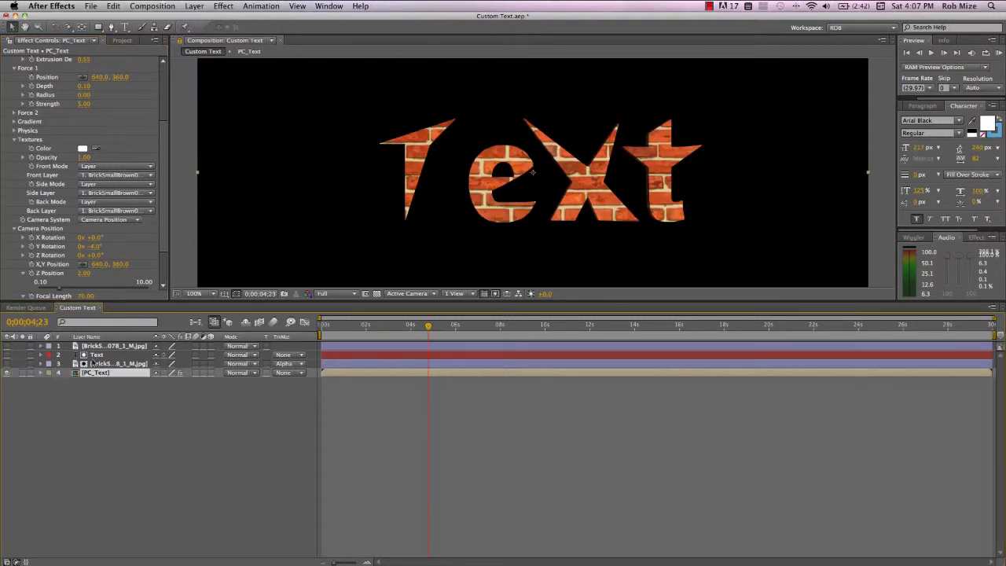
click(108, 347)
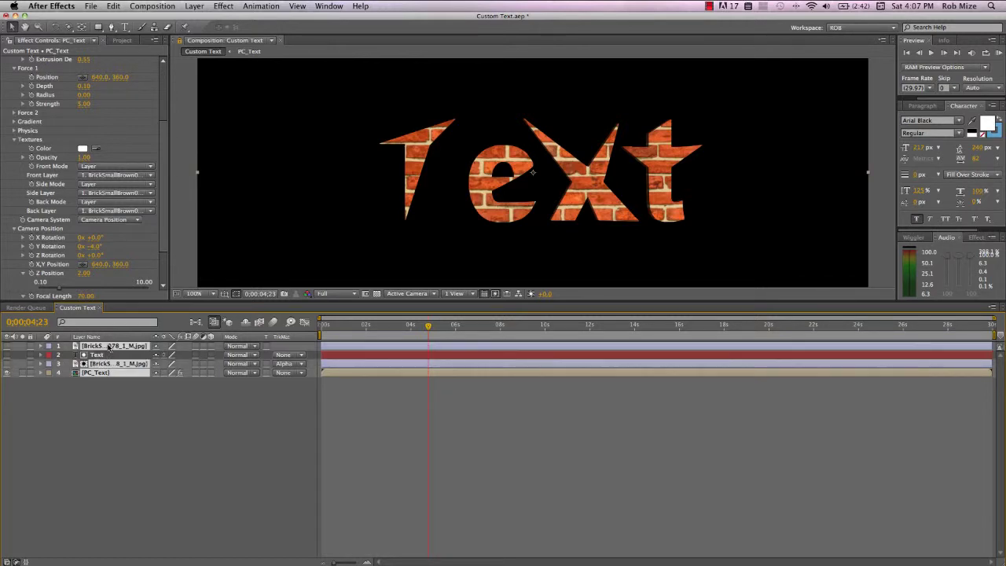
key(Delete)
Make the Text layer visible again and change its text to 'Cloud'.
click(100, 345)
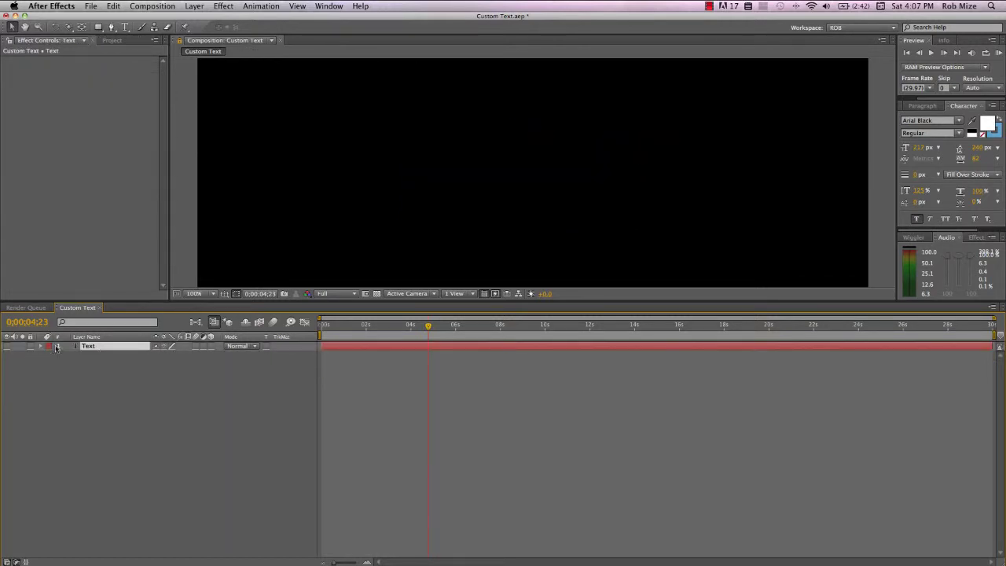
click(9, 348)
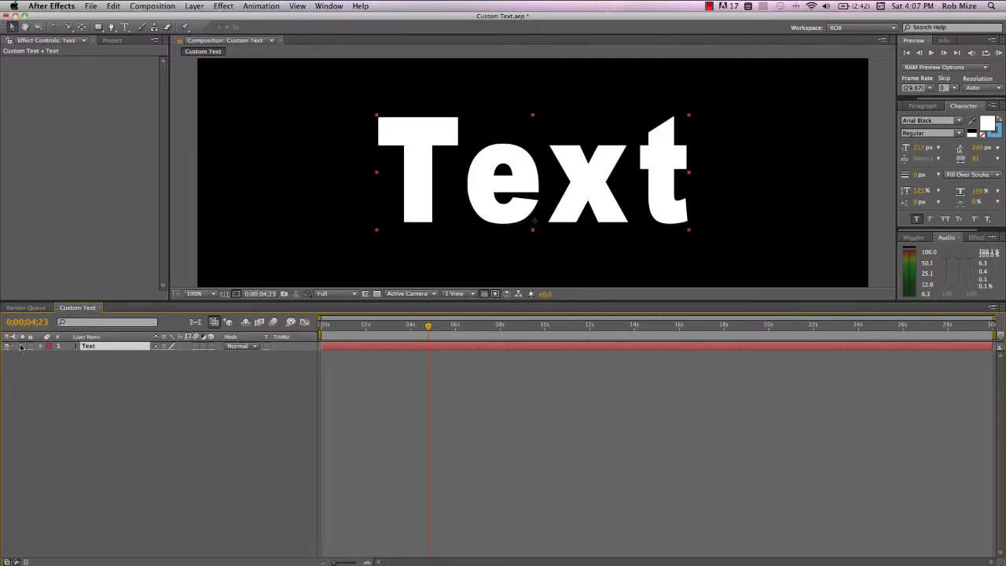
double_click(478, 203)
scroll(478, 203, down, 4)
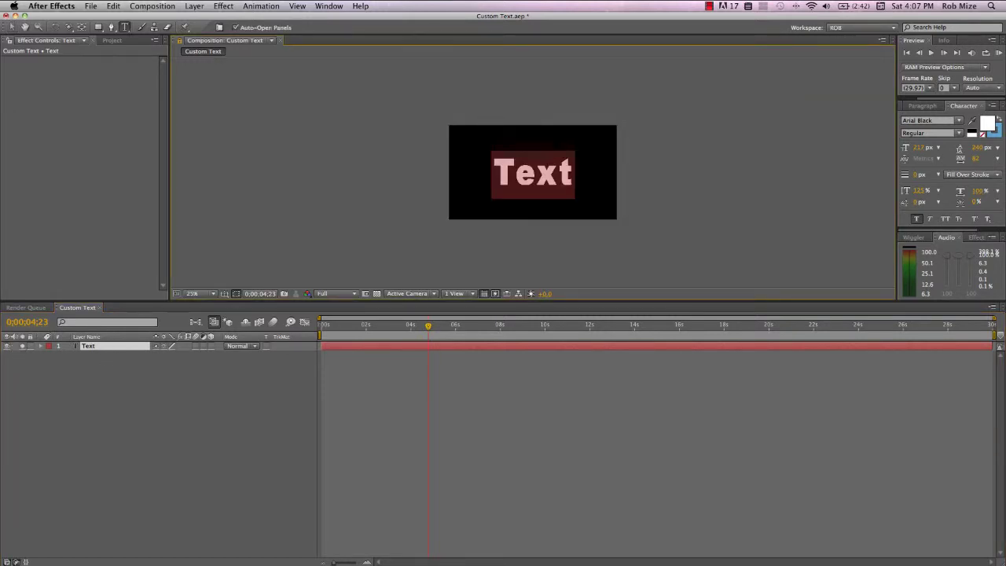
text(Cloud)
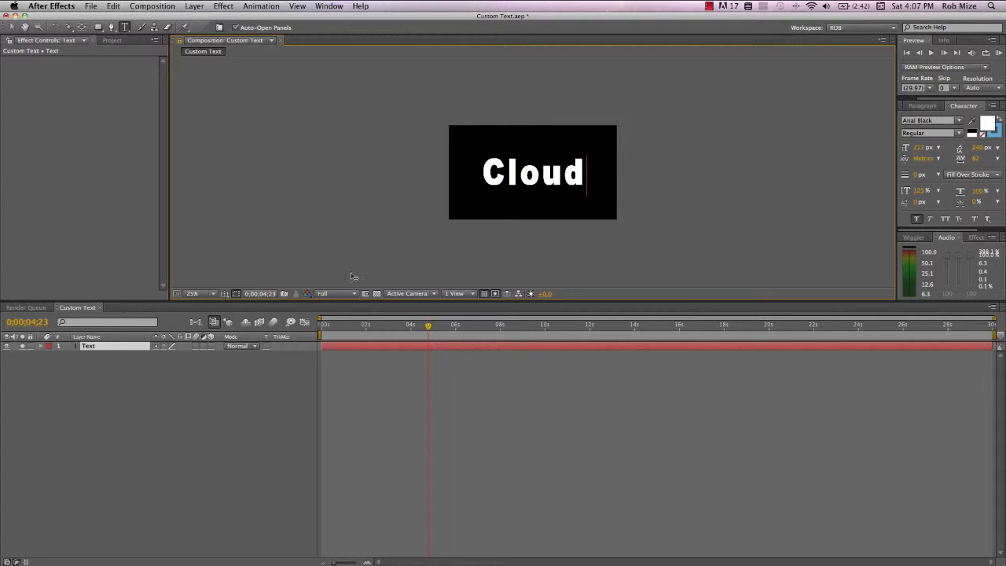
click(84, 354)
Duplicate the Cloud layer and put Cloud above Cloud 2 in the stack.
click(90, 347)
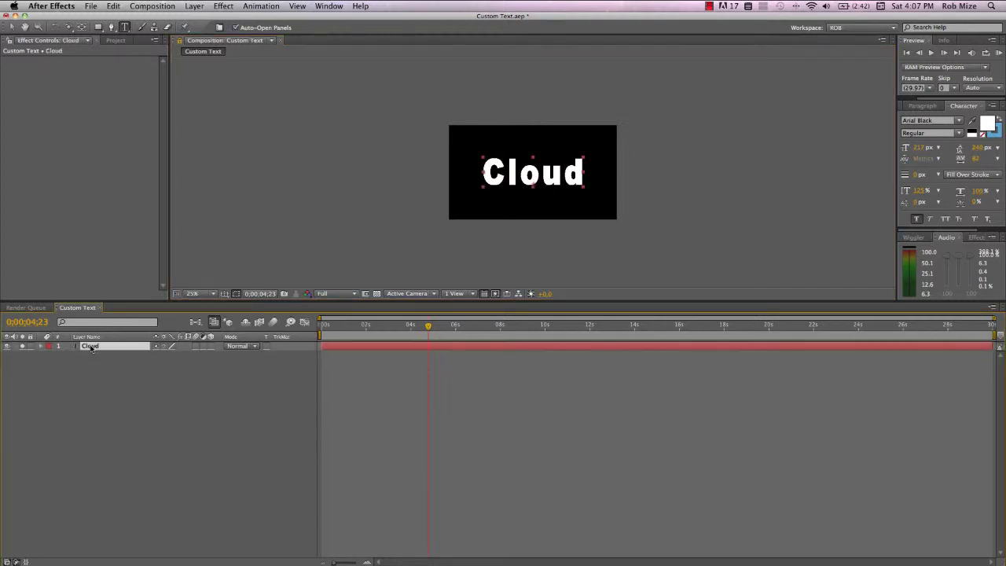
key(super+d)
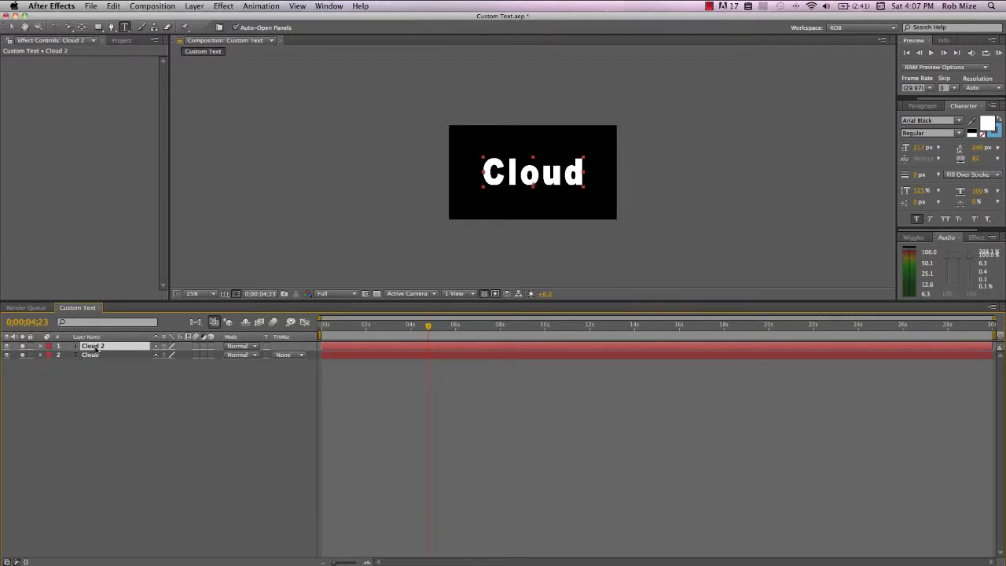
click(94, 370)
drag(95, 355, 94, 347)
Apply CC Particle World to the Cloud layer and turn off its floor grid.
right_click(82, 133)
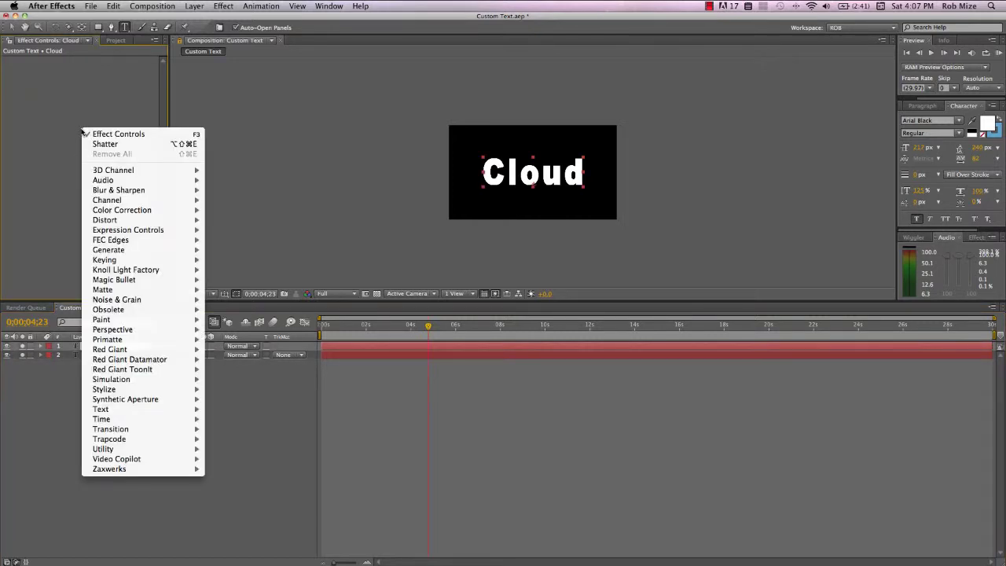
mouse_move(146, 383)
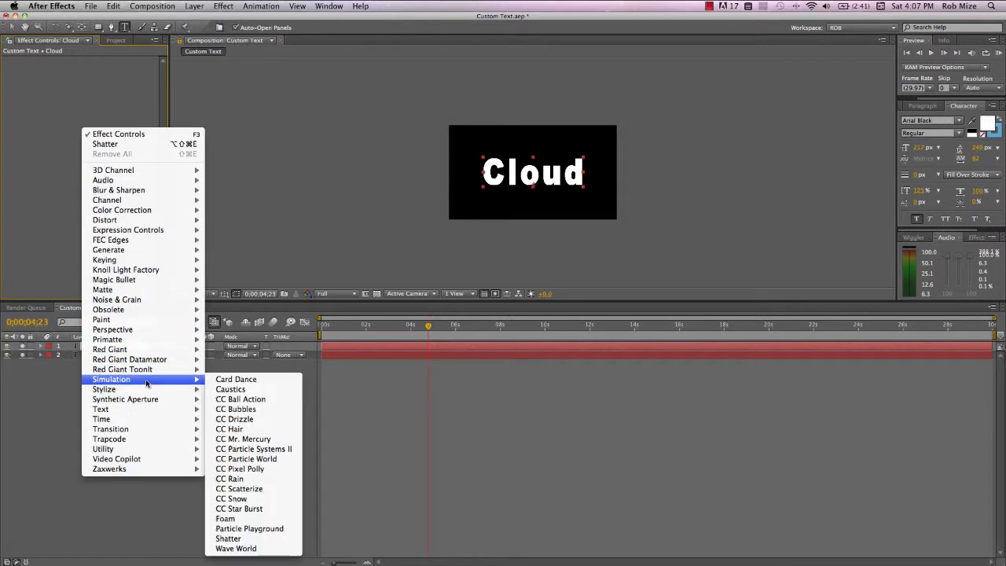
click(229, 459)
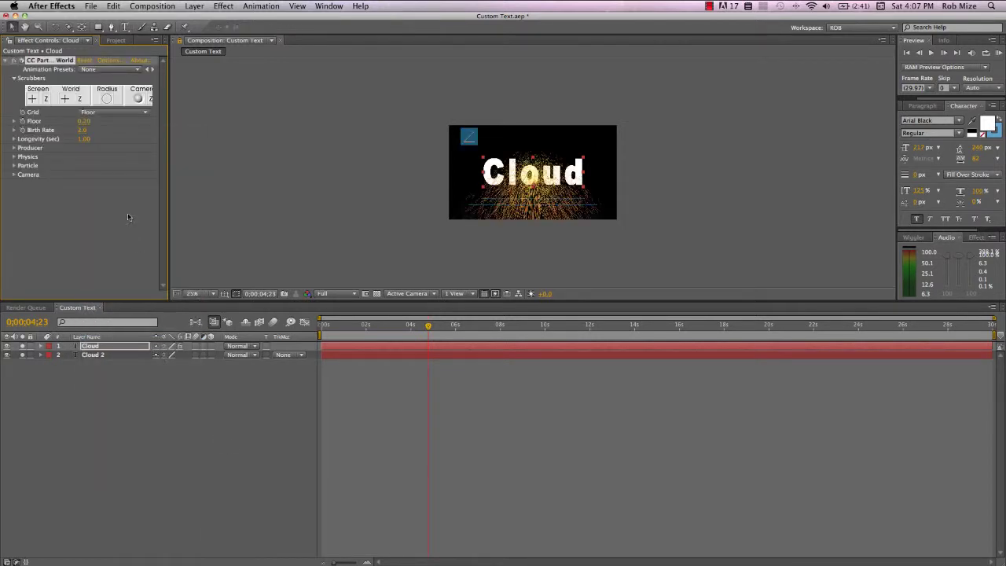
click(146, 115)
click(100, 81)
key(shift+/)
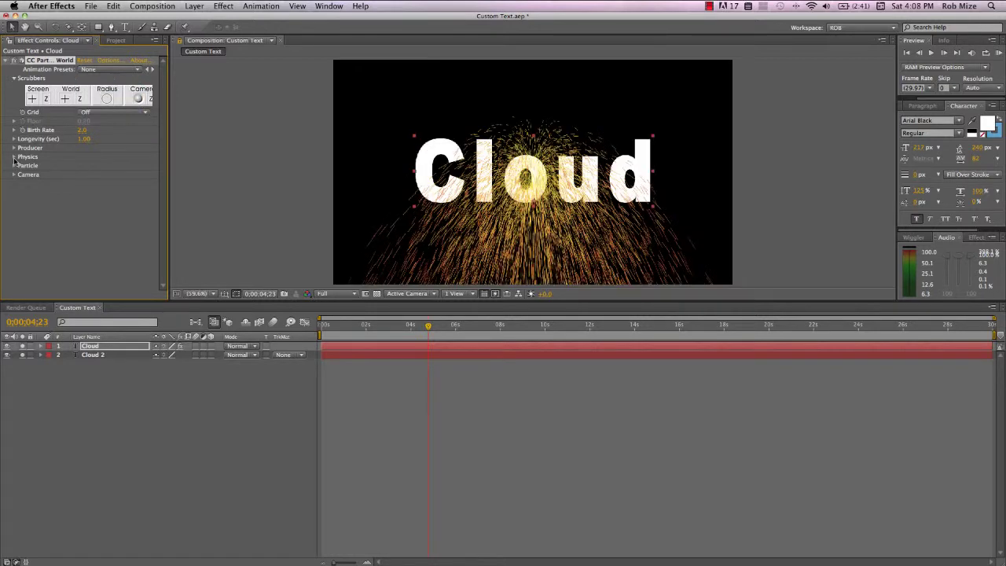
Set particle Velocity to 0 and Particle Type to Darken&Faded Sphere.
click(14, 157)
click(88, 174)
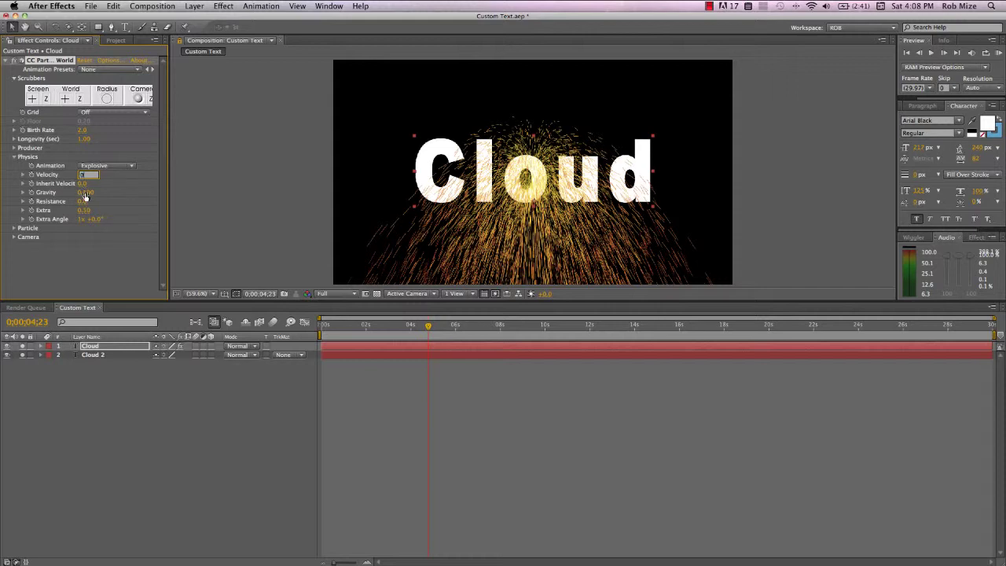
text(0)
key(Return)
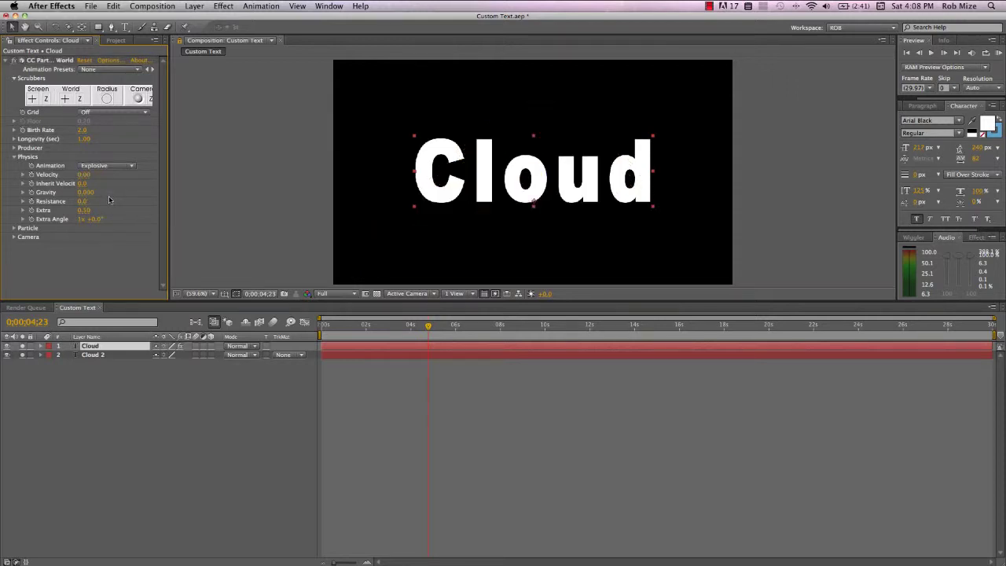
click(14, 228)
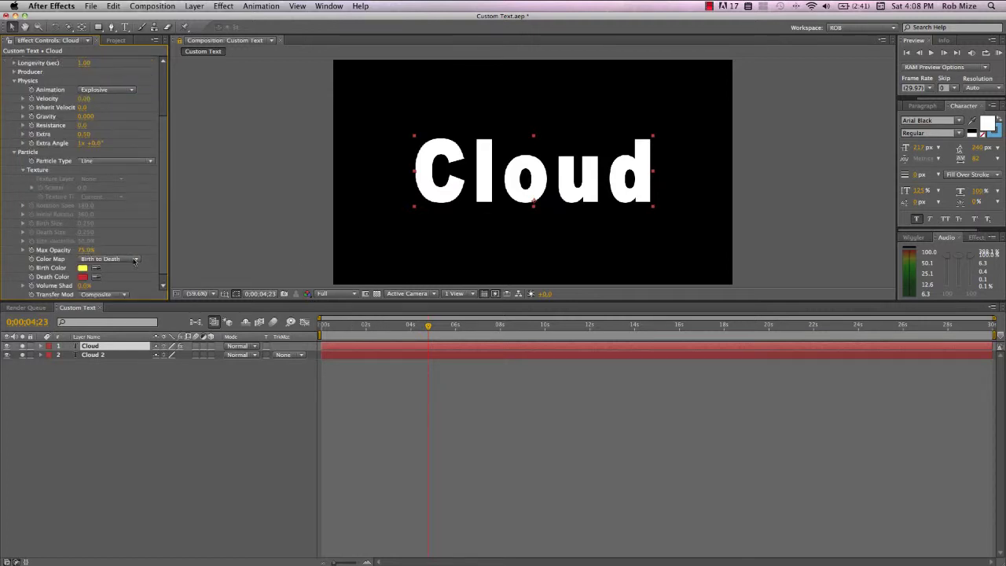
click(143, 163)
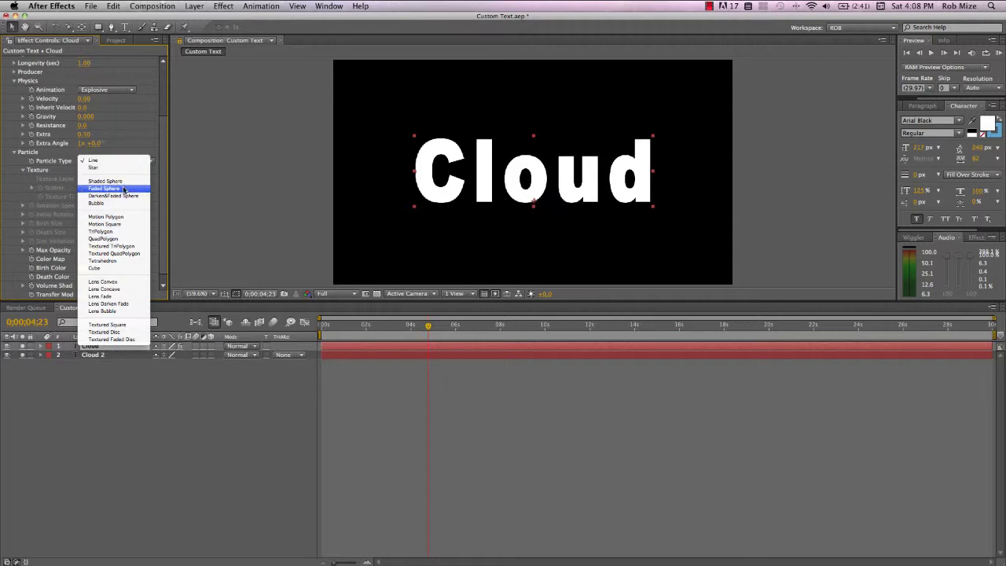
click(126, 192)
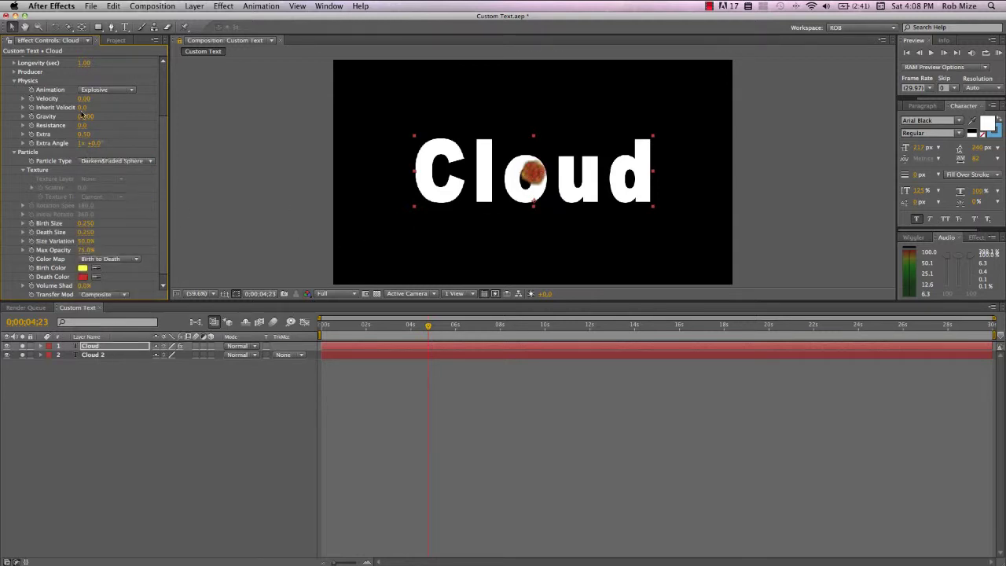
Widen the emitter to Radius X 0.45 and raise Birth Rate to about 105.9.
click(14, 73)
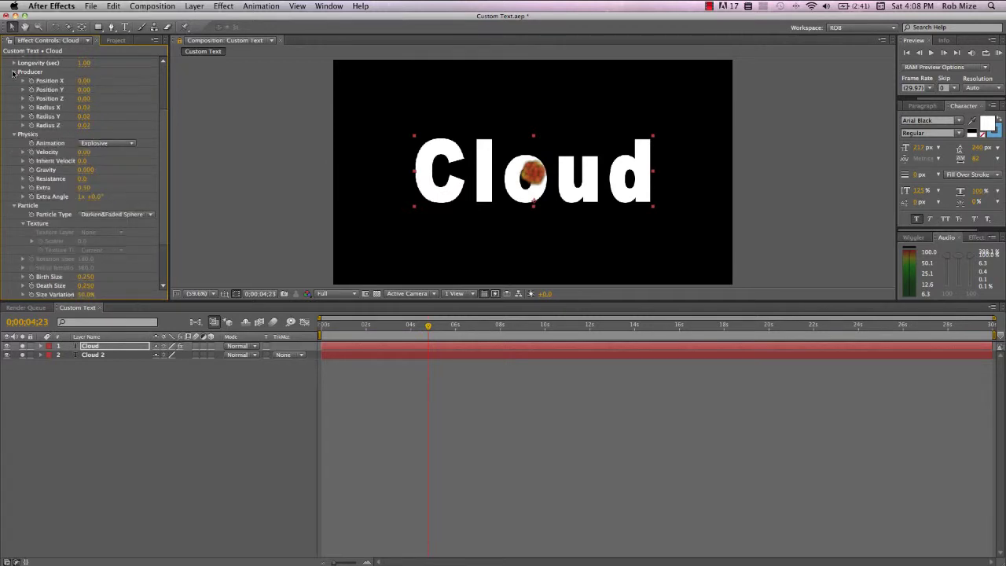
mouse_move(83, 108)
mouse_down()
mouse_move(99, 109)
mouse_move(96, 117)
mouse_up()
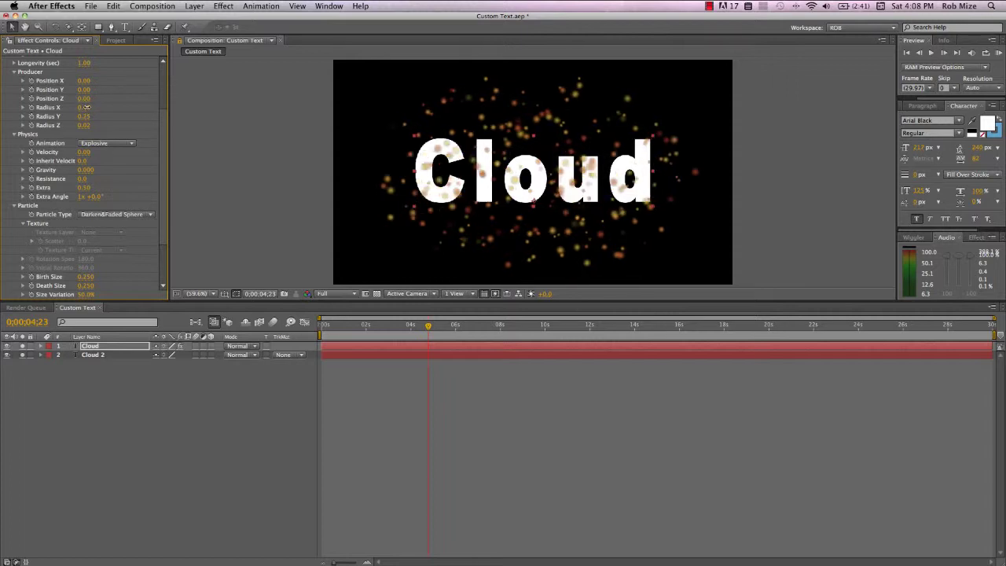
scroll(86, 111, up, 5)
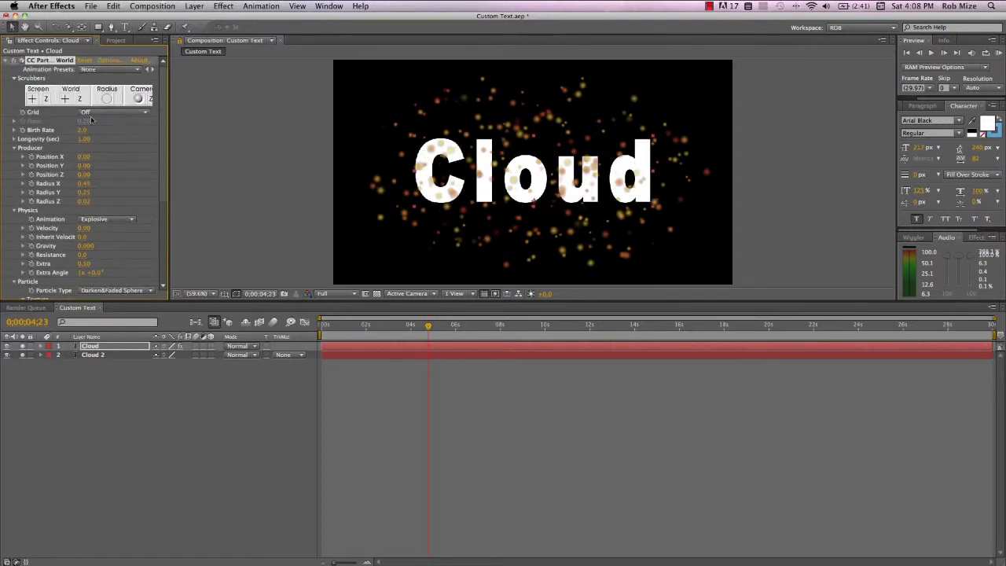
drag(82, 131, 154, 140)
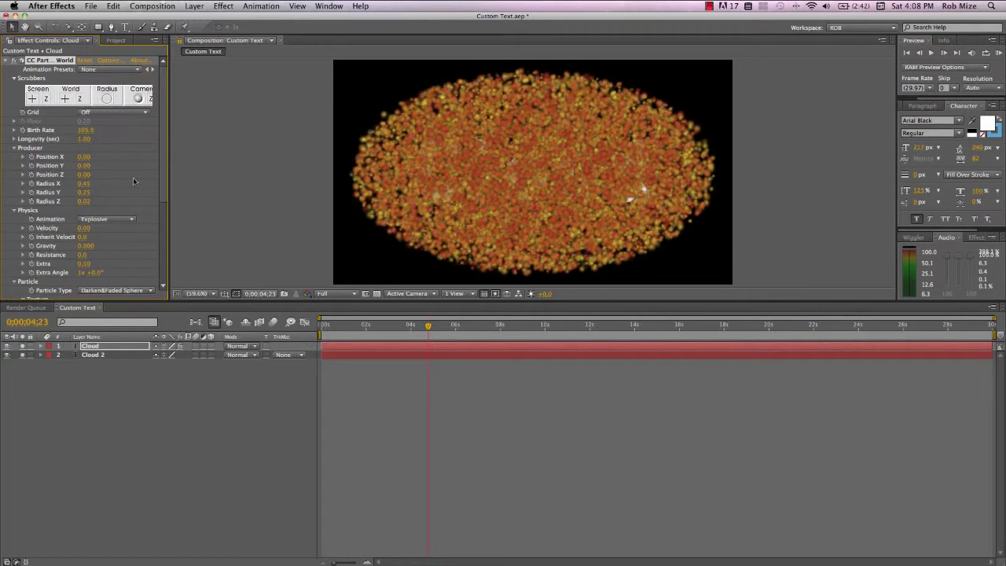
scroll(133, 178, down, 5)
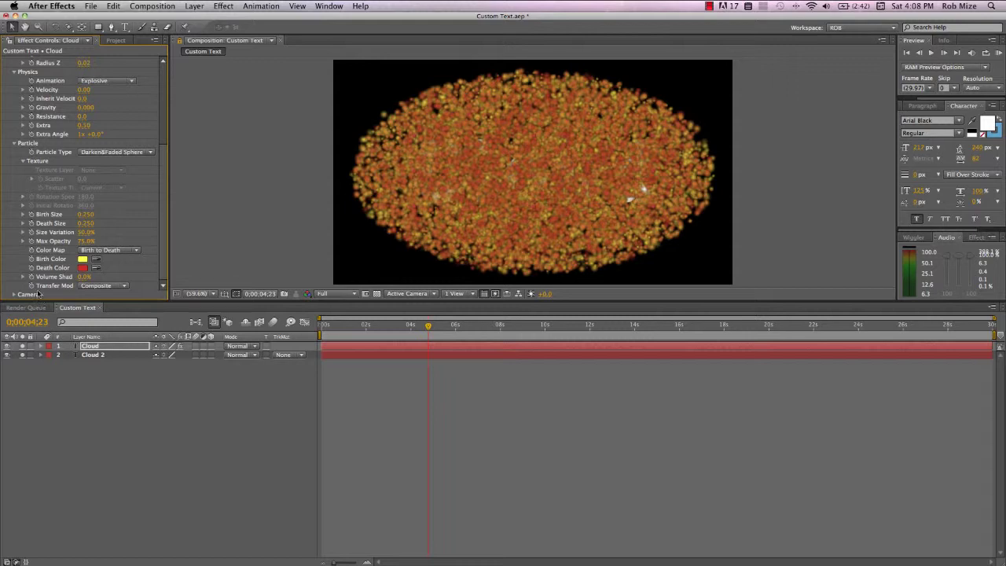
Set Color Map to Origin Constant and hide the Cloud 2 layer.
click(135, 251)
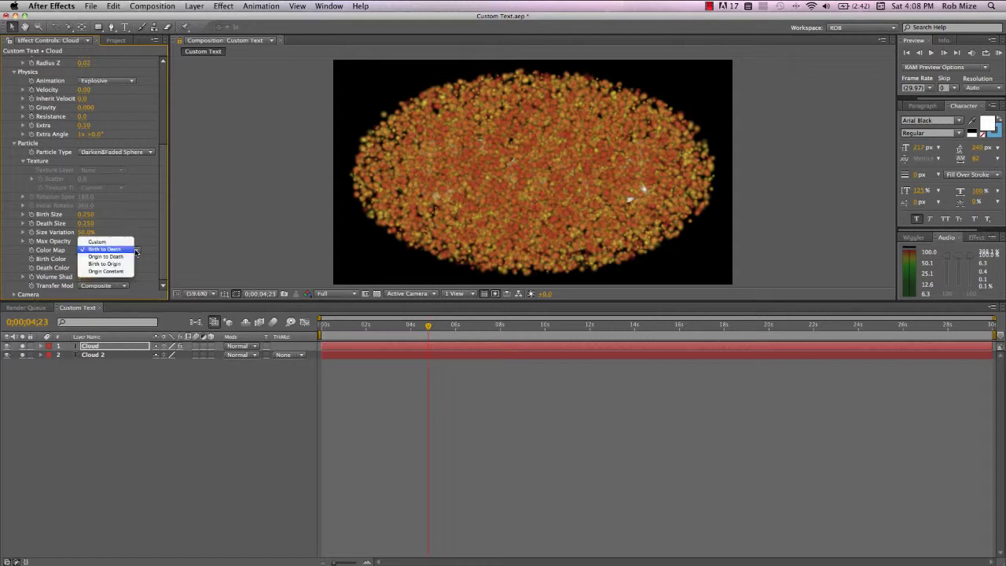
click(125, 273)
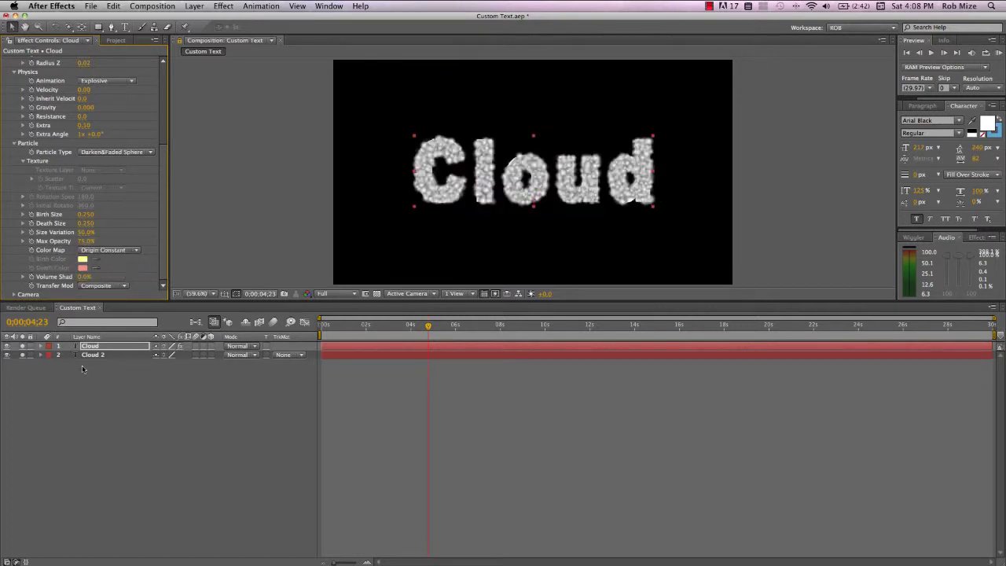
click(7, 355)
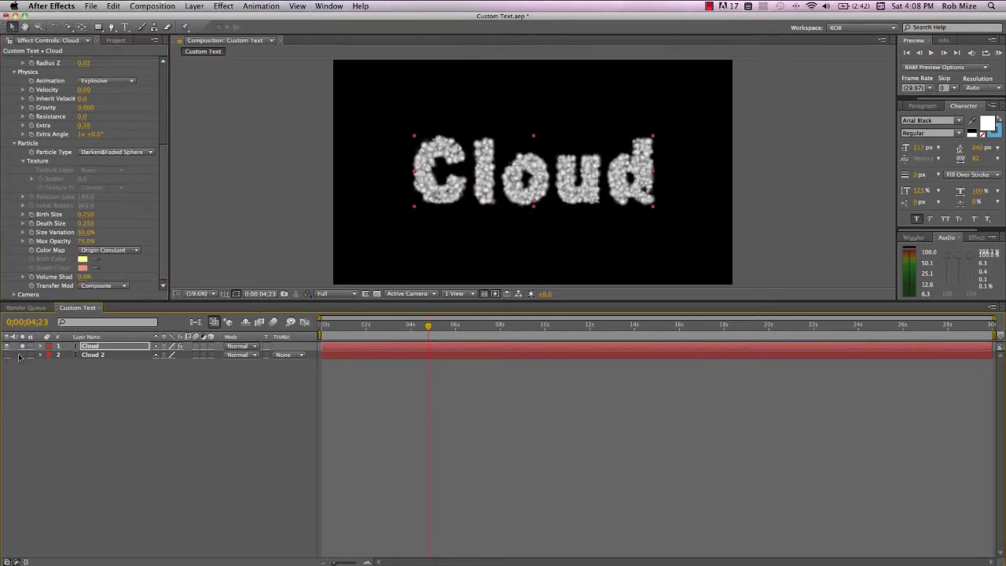
mouse_move(429, 326)
mouse_down()
mouse_move(524, 330)
mouse_move(409, 331)
mouse_move(430, 333)
mouse_up()
Blend the particles with Screen transfer mode at 15% Max Opacity, then preview.
click(126, 285)
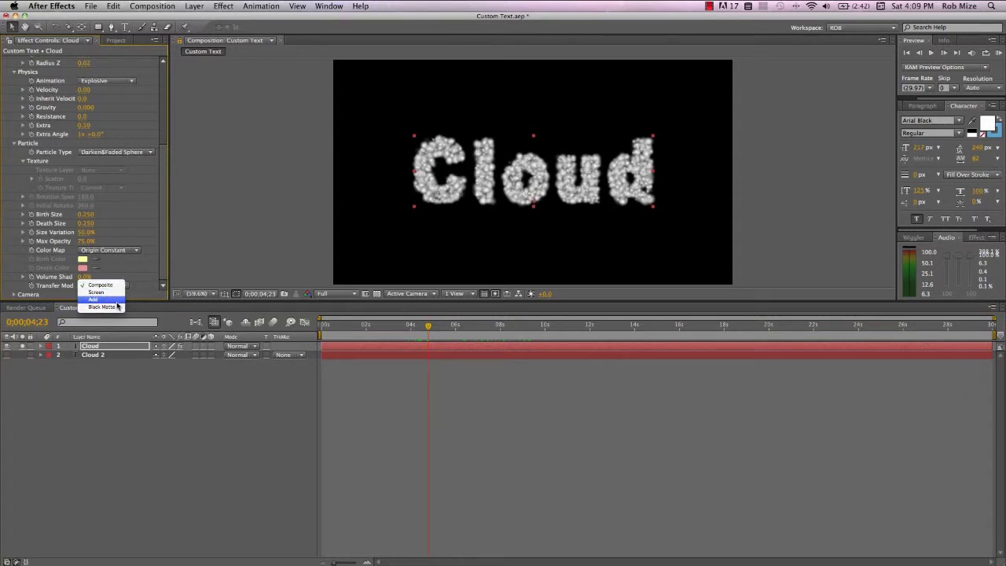
click(102, 292)
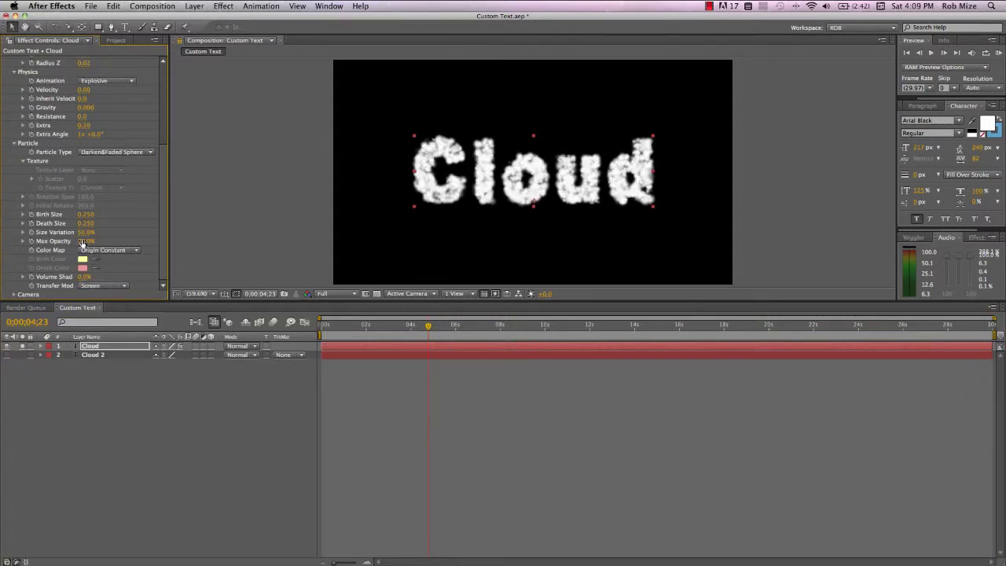
click(87, 240)
text(15)
key(Return)
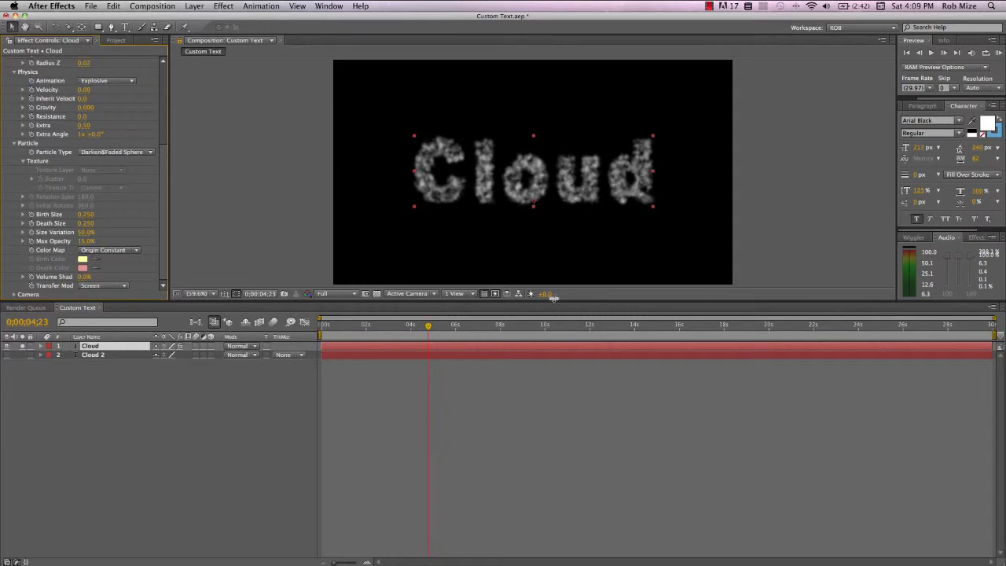
click(426, 330)
key(space)
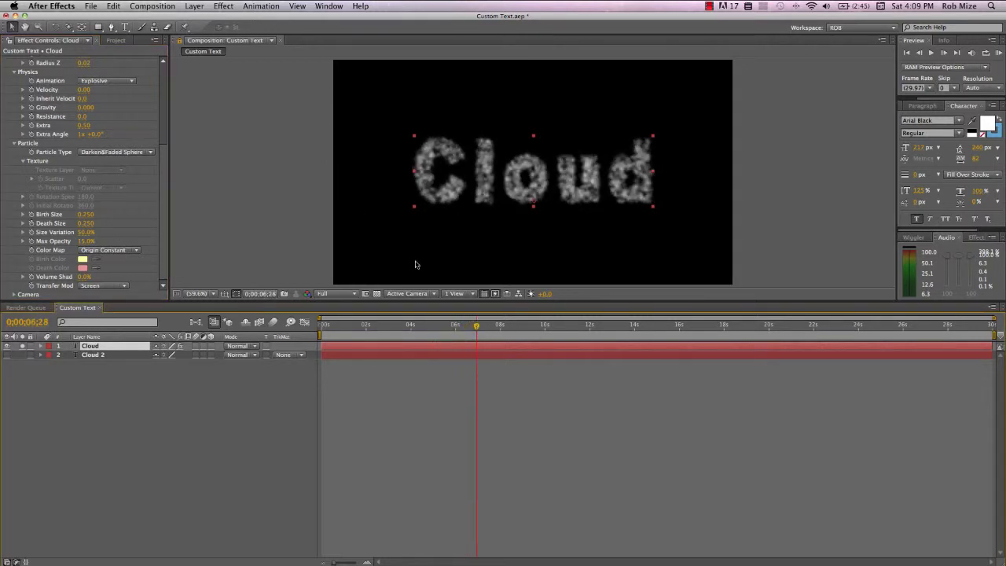
Set particle Velocity to 0.11 and check the particles around nine seconds.
click(83, 90)
text(0.11)
key(Return)
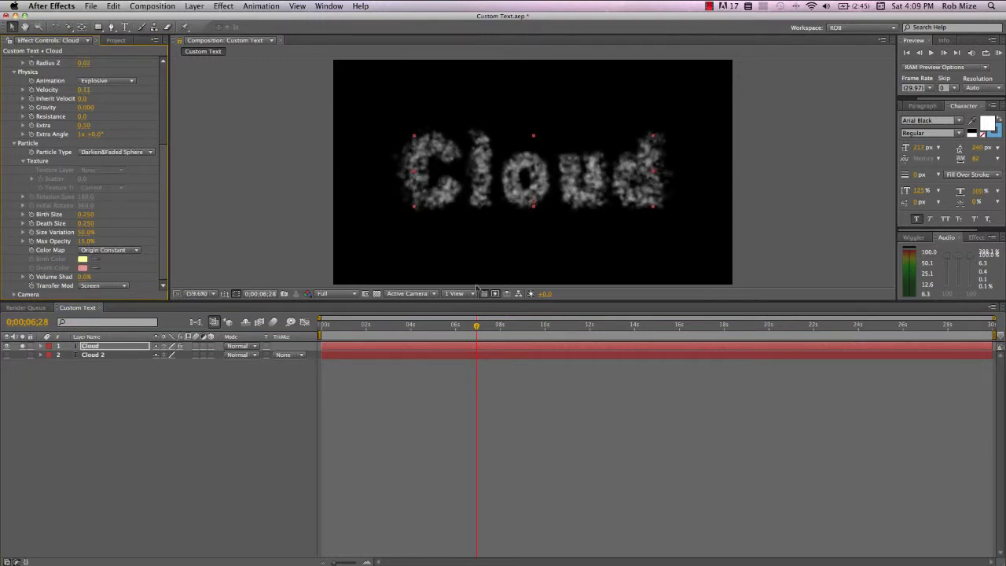
drag(479, 327, 536, 332)
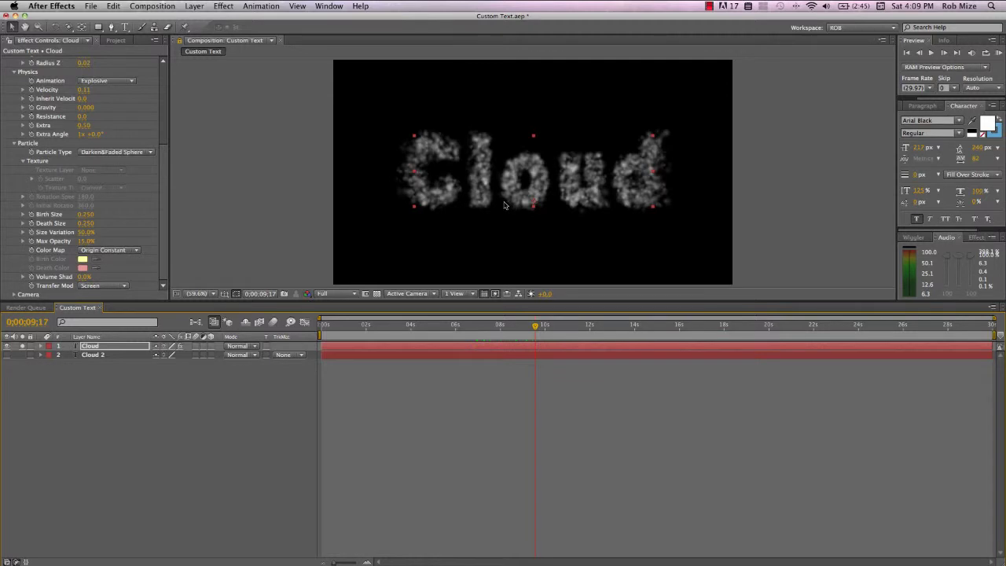
Add a new camera layer and orbit it to view the text at an angle.
right_click(225, 387)
mouse_move(237, 395)
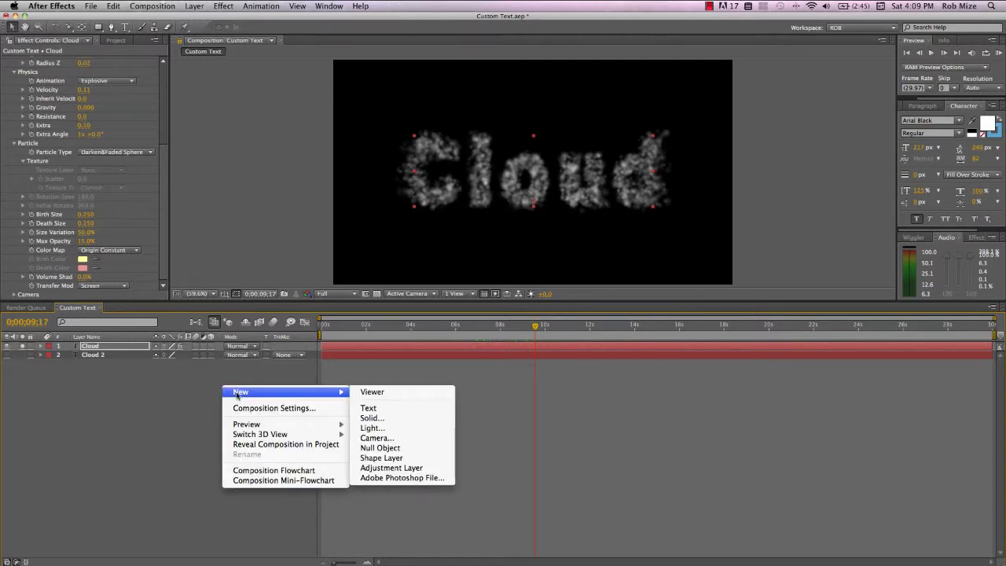
click(377, 438)
key(Return)
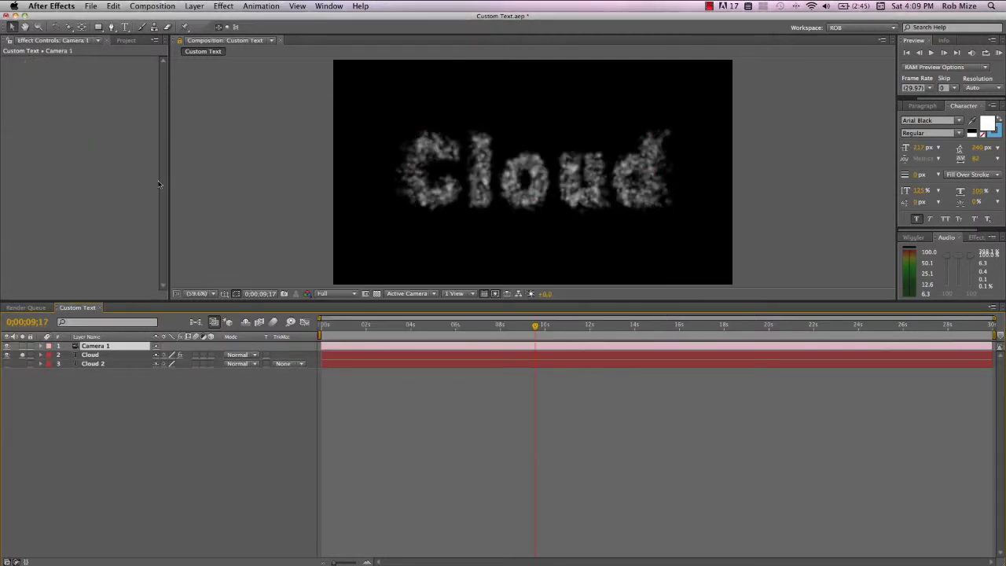
key(c)
mouse_move(399, 184)
mouse_down()
mouse_move(481, 186)
mouse_move(500, 256)
mouse_up()
Give the Cloud emitter Radius Z 0.08 and Birth Rate 229.1.
click(122, 360)
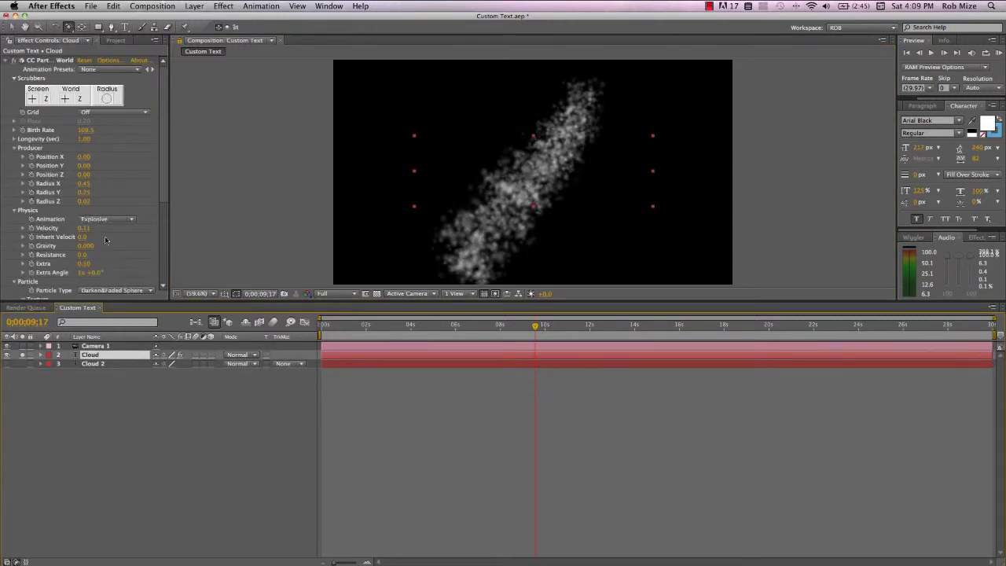
drag(83, 201, 85, 202)
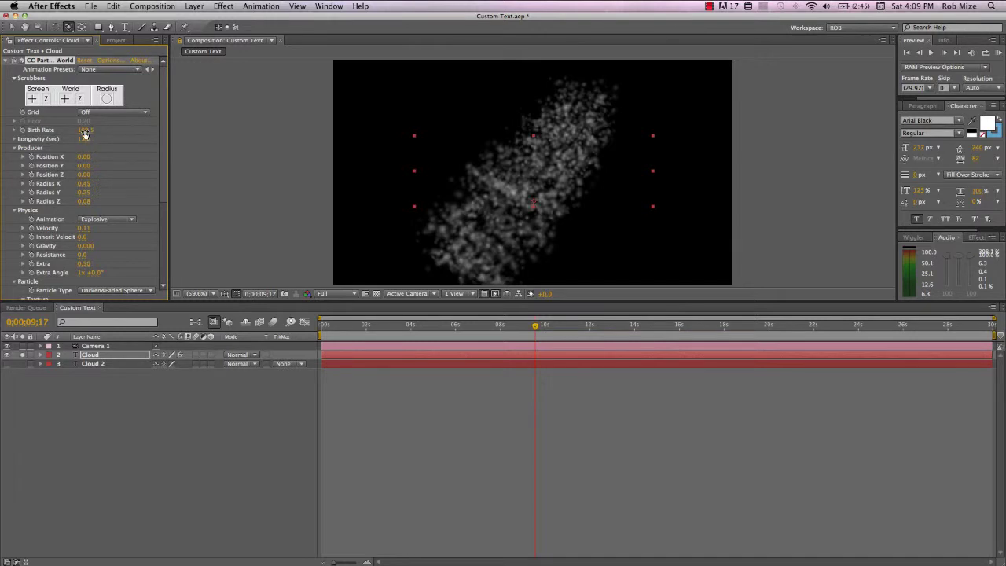
drag(90, 130, 175, 139)
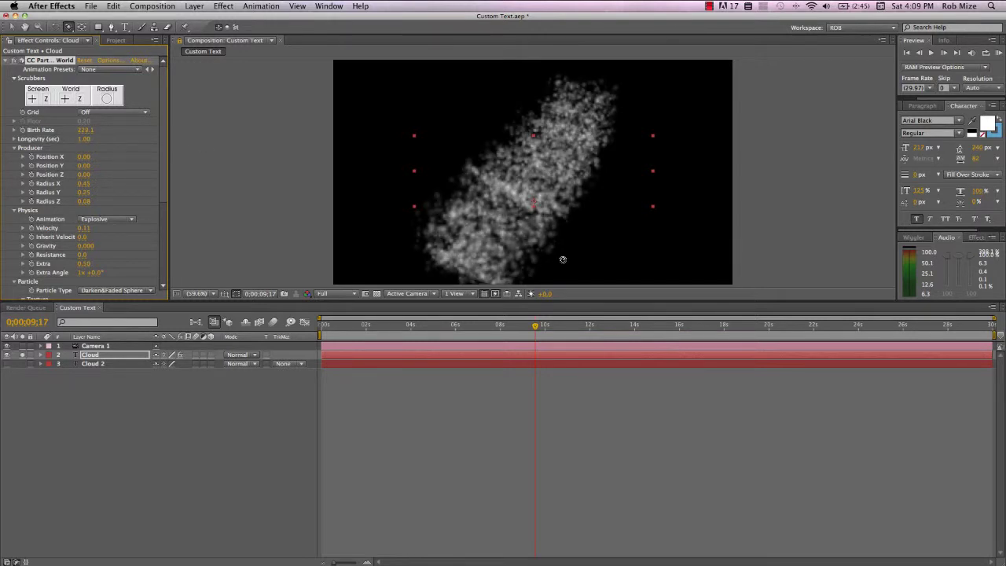
click(476, 195)
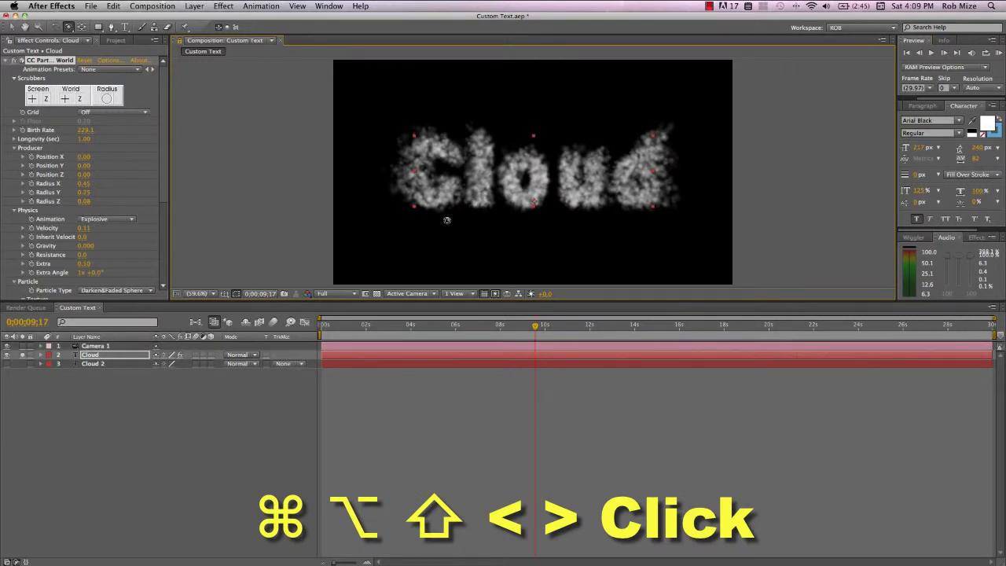
Increase the Cloud text's stroke width to about 86 px, leaving the fill colour unchanged.
scroll(58, 255, down, 1)
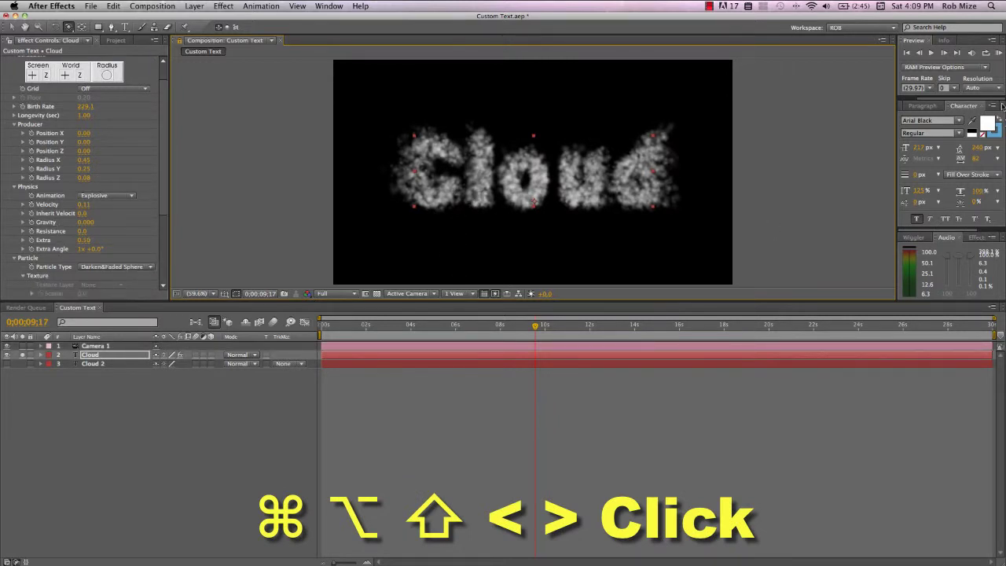
click(988, 125)
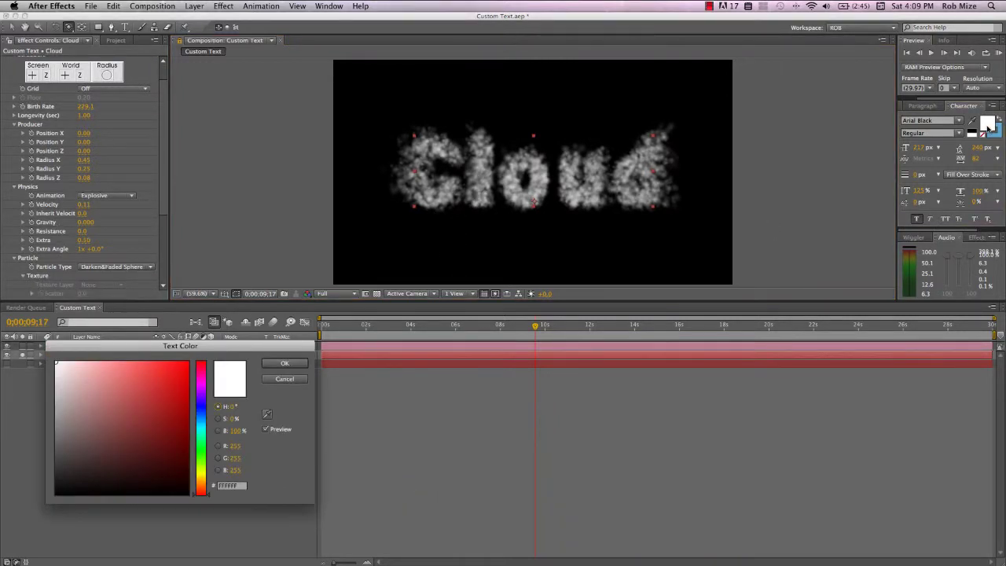
key(Return)
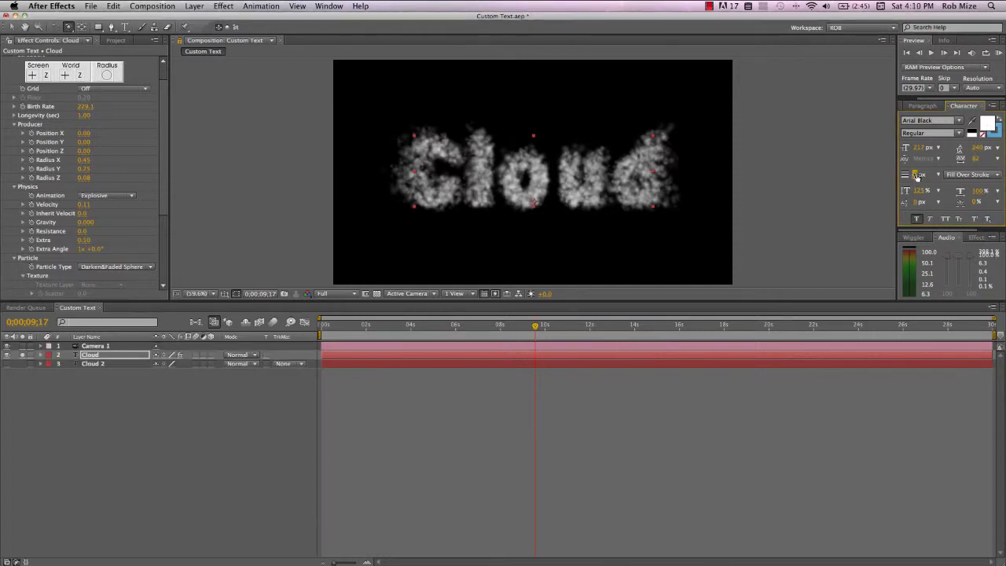
drag(916, 174, 928, 174)
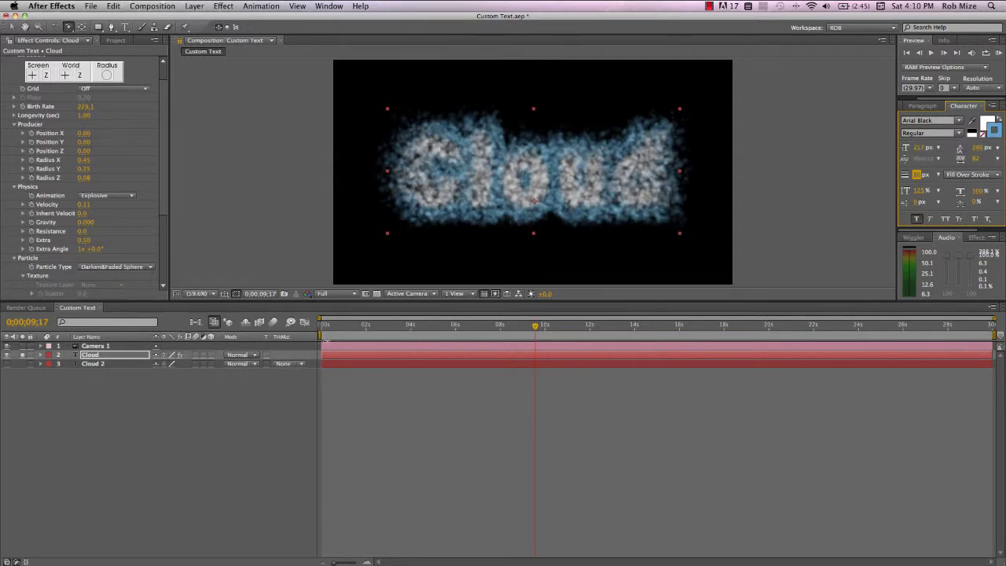
scroll(45, 225, down, 2)
Try Origin to Death and Birth to Origin colour maps, settling on Origin Constant.
scroll(46, 226, down, 5)
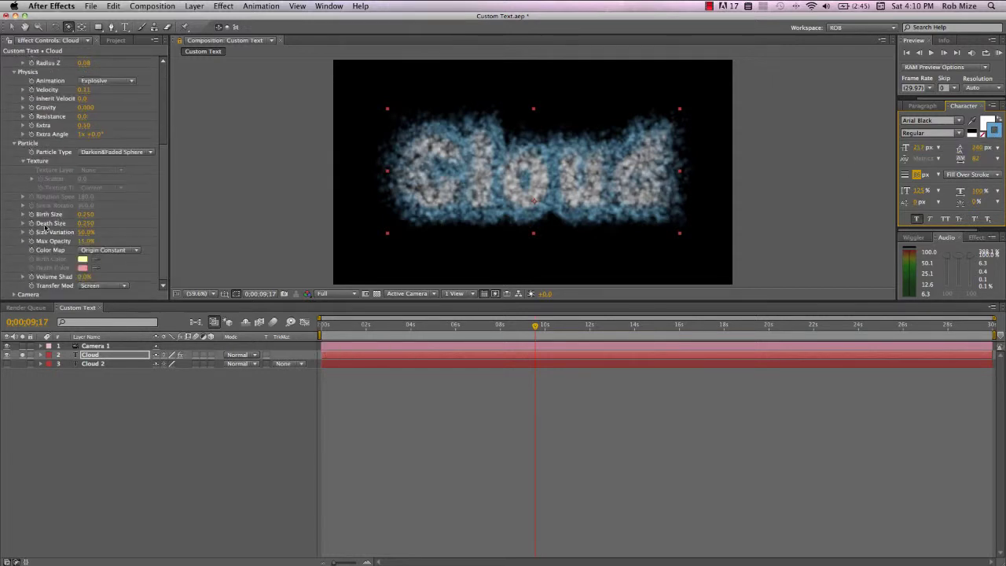
click(135, 252)
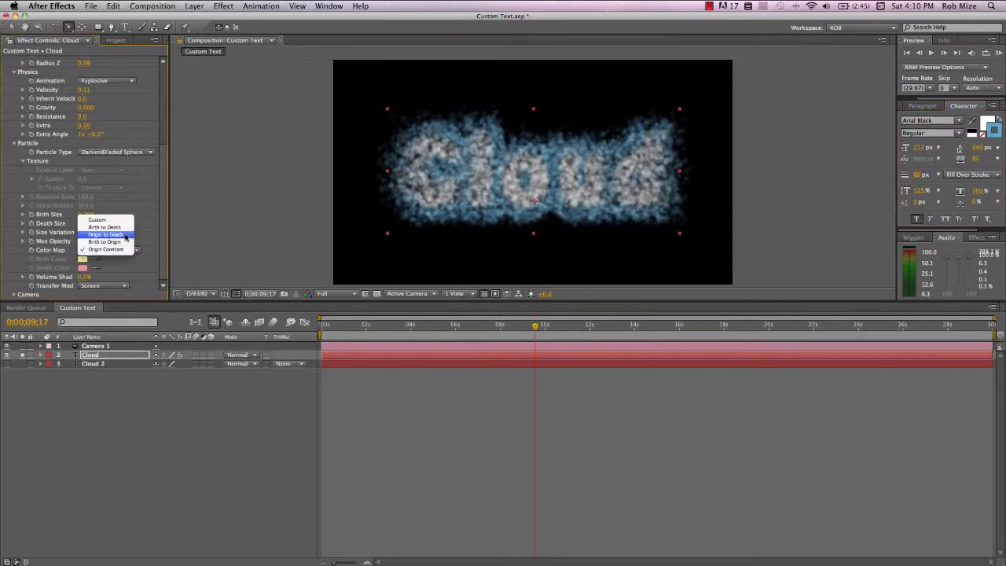
click(124, 235)
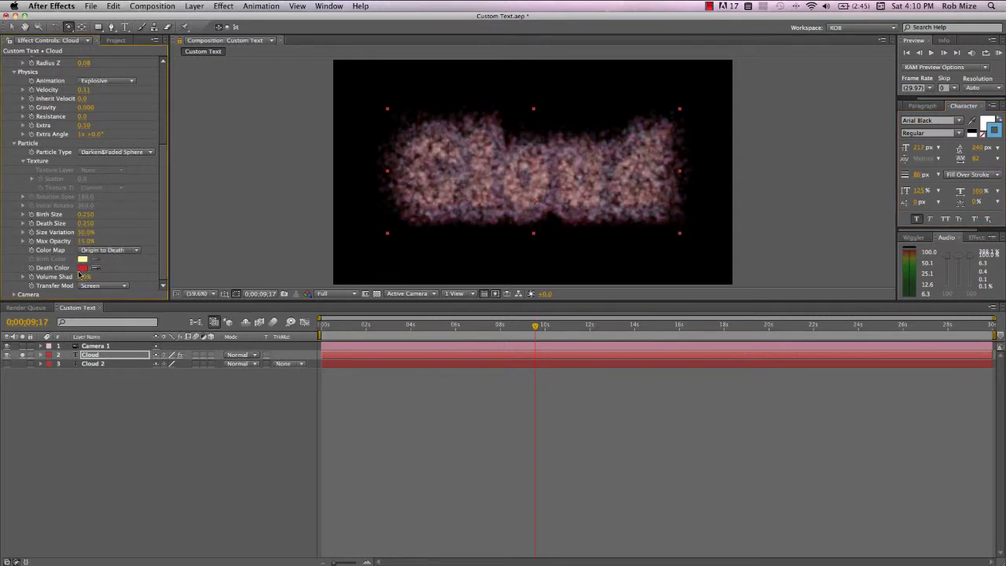
click(135, 251)
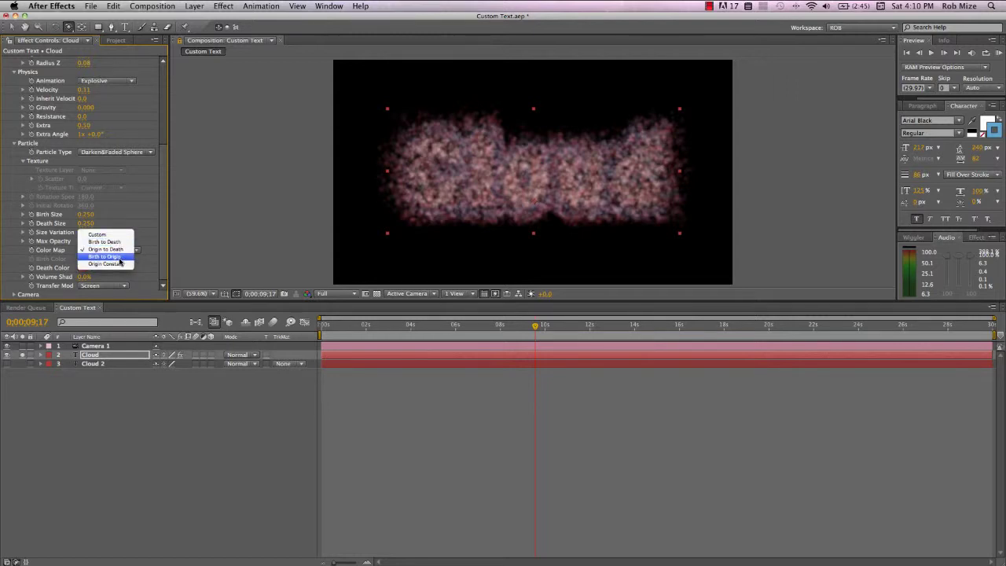
click(104, 256)
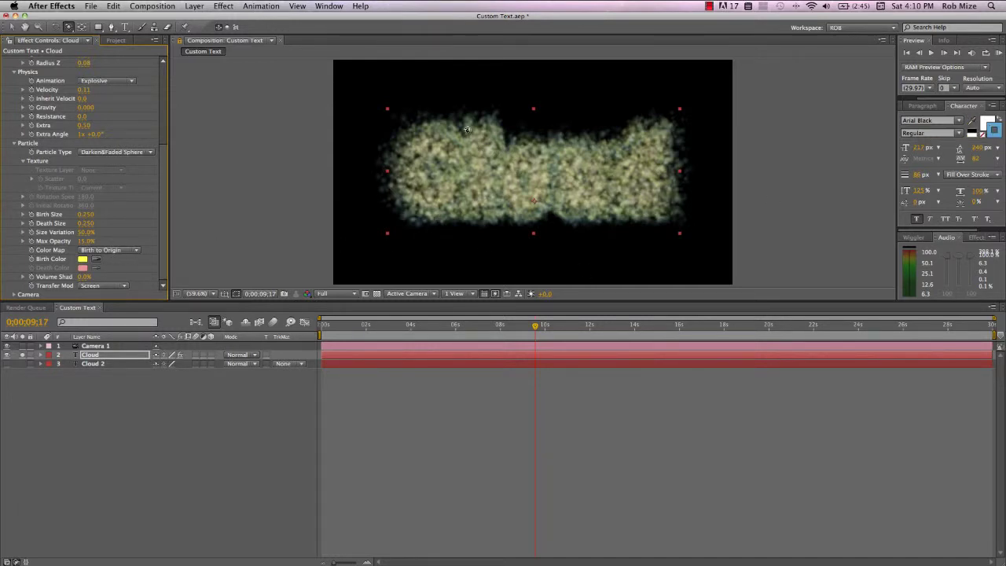
click(137, 251)
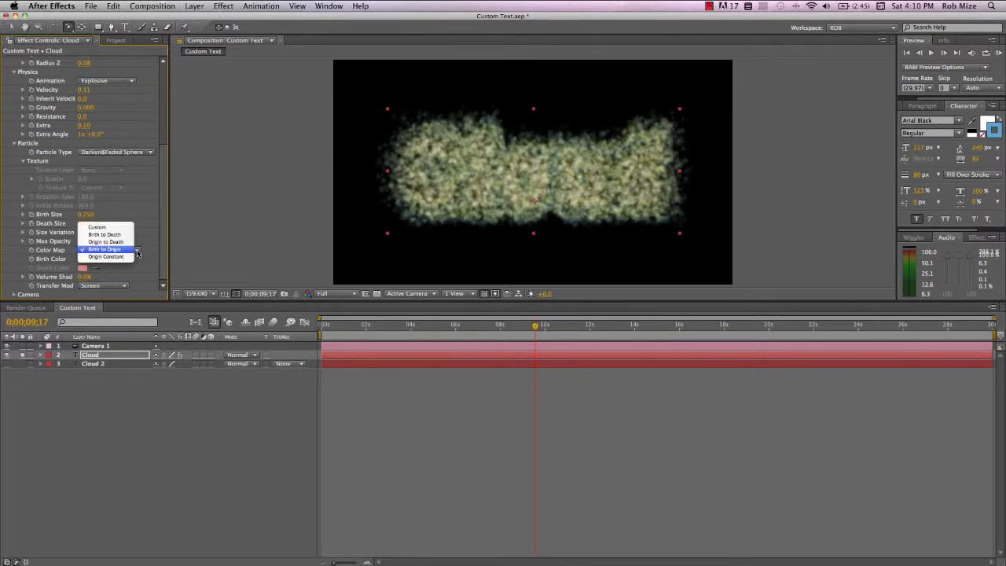
click(124, 257)
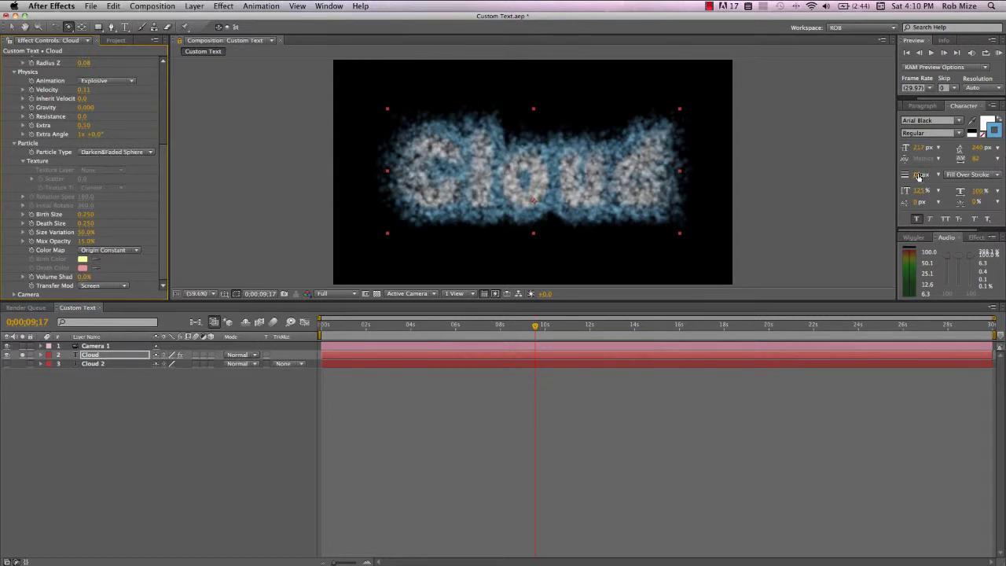
Reduce the text stroke width to 0 px and select the Cloud 2 layer.
drag(918, 174, 798, 175)
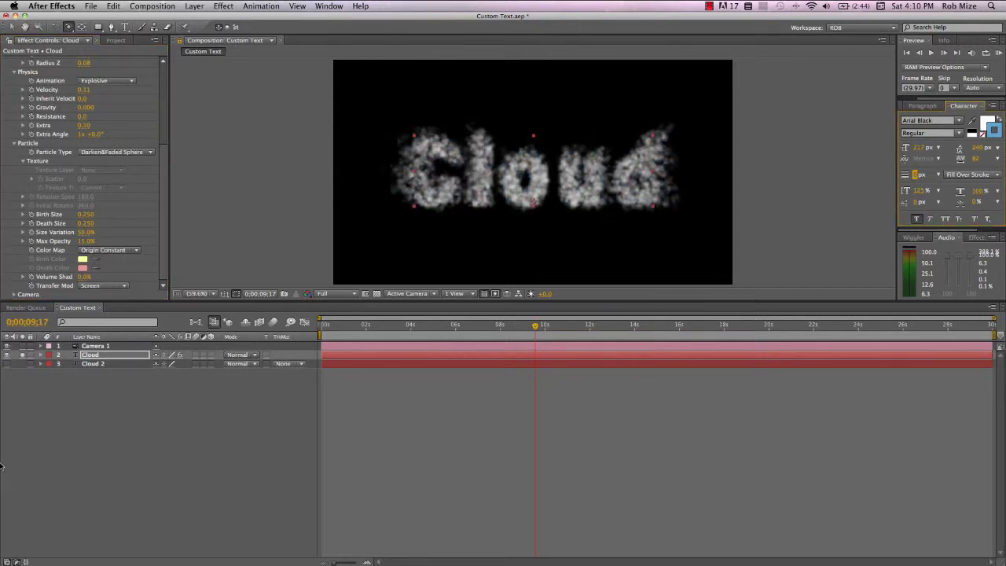
click(100, 355)
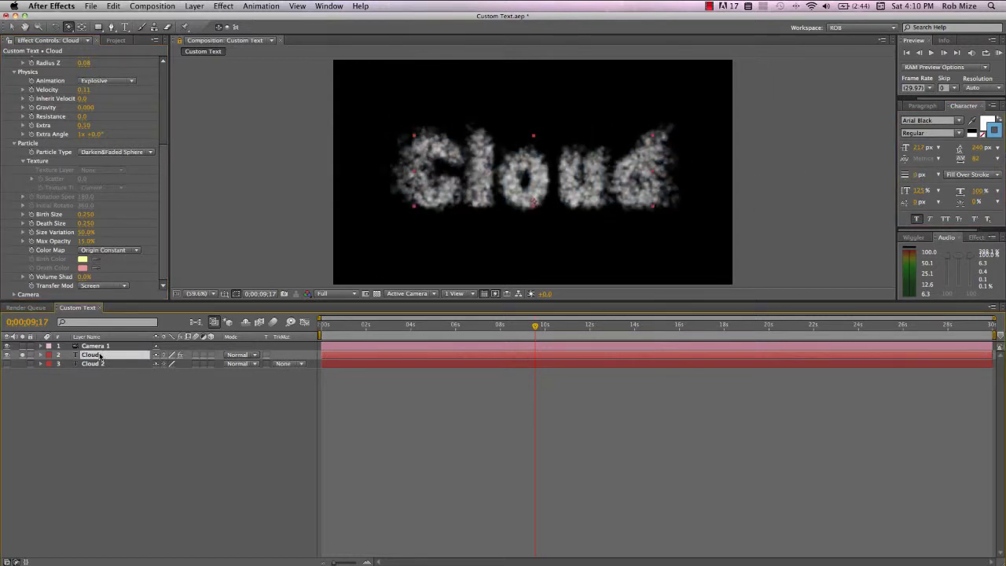
click(92, 363)
Move Cloud 2 above Cloud, hide Cloud, and retype the copy as 'Stone'.
key(super+bracketright)
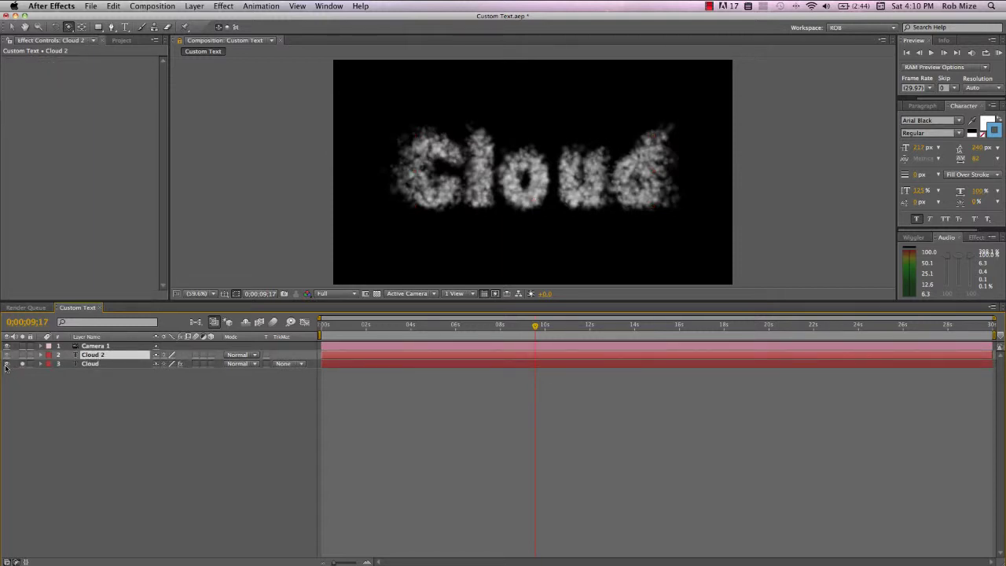
click(7, 364)
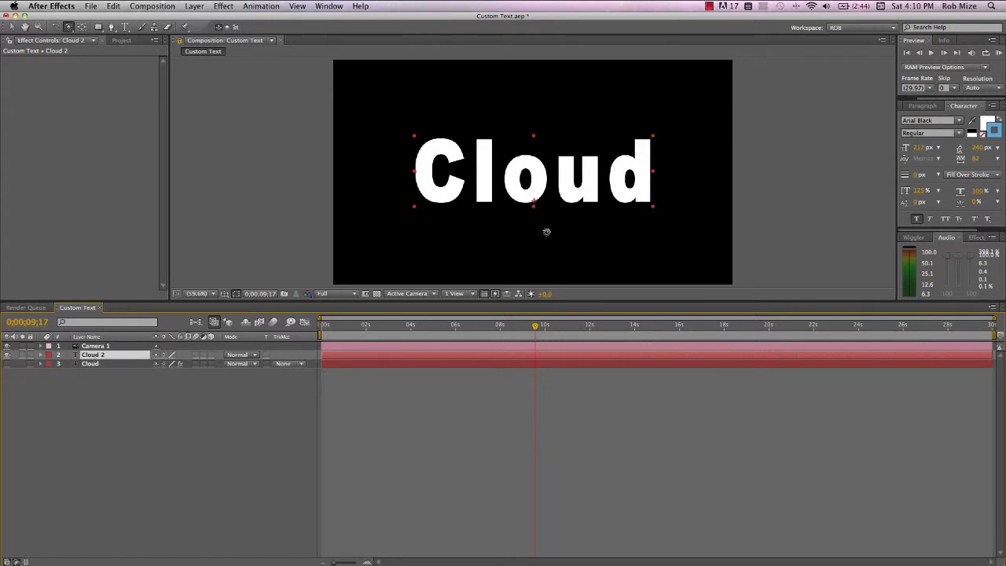
key(v)
double_click(532, 195)
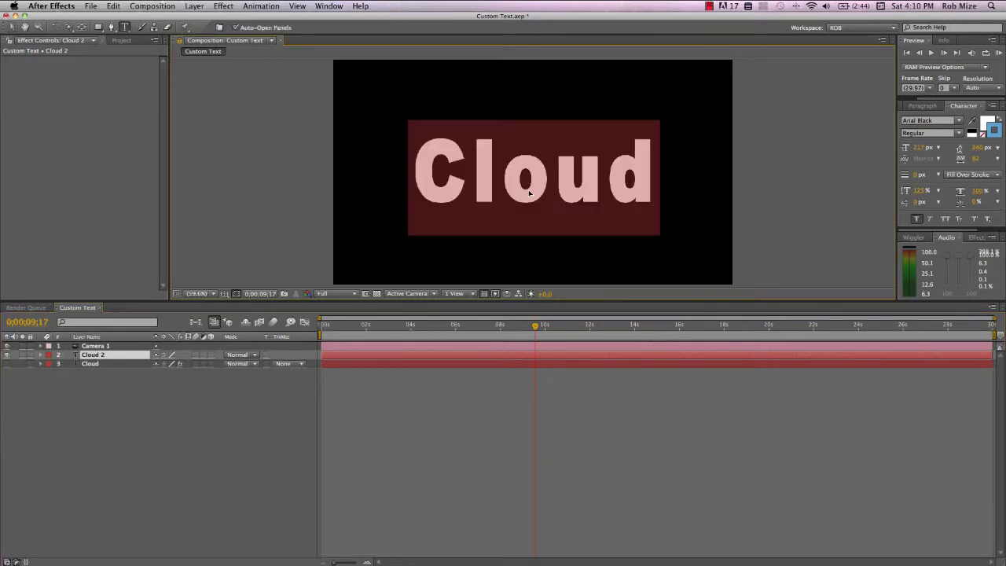
text(Stone)
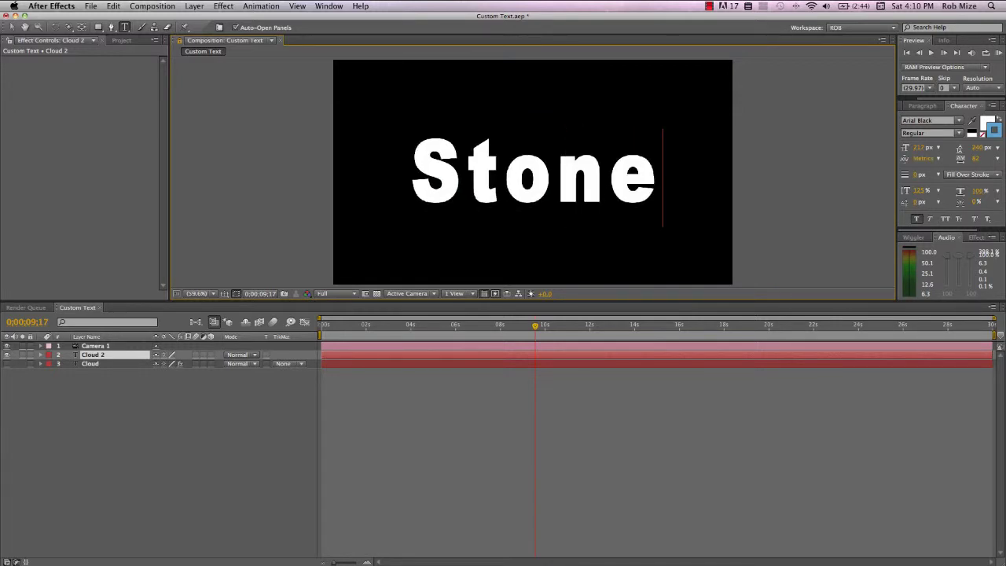
click(97, 354)
Apply CC Particle World to the Stone layer with the floor grid off.
right_click(85, 152)
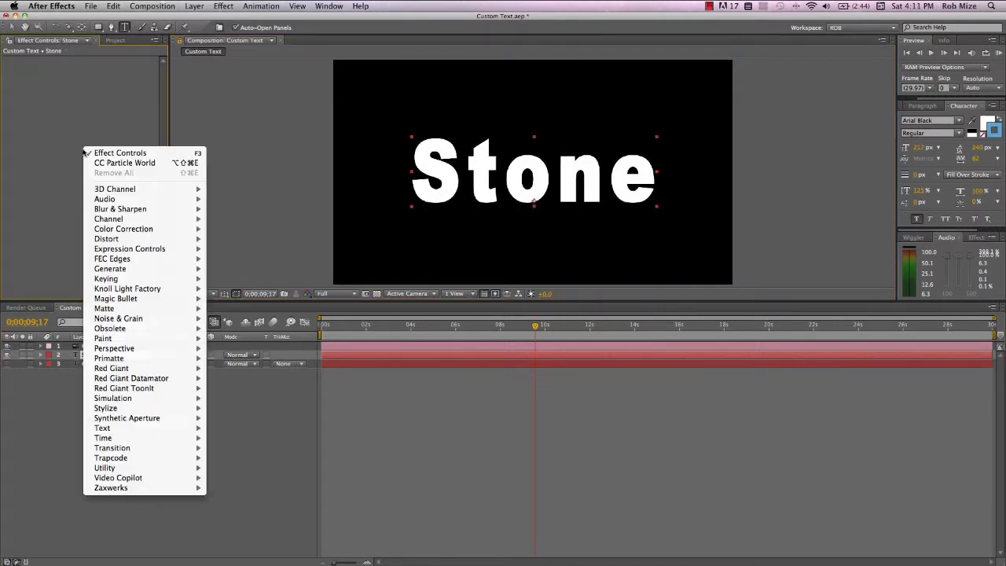
click(112, 164)
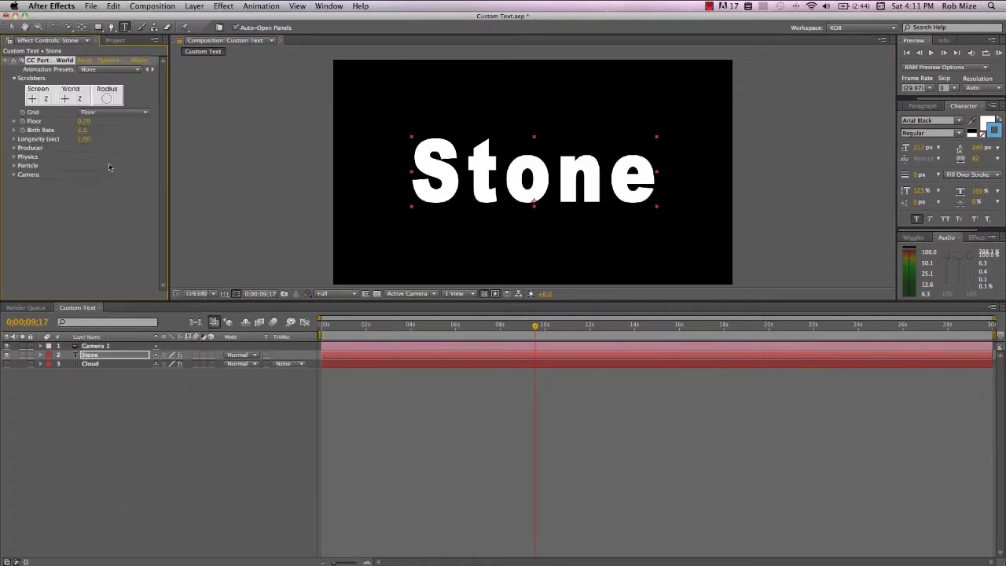
click(146, 114)
click(95, 83)
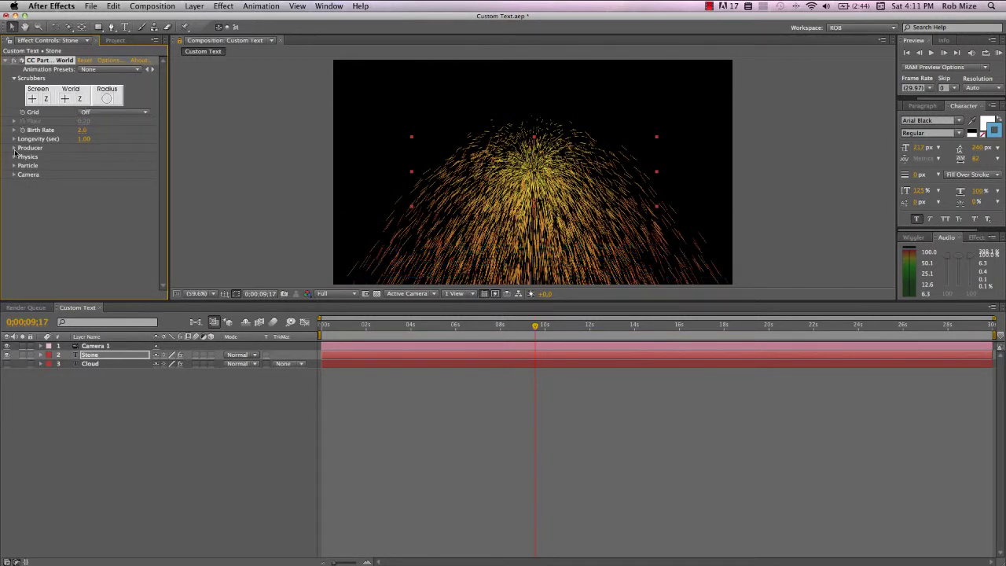
Set the Stone particles' Velocity and Gravity both to 0.
click(14, 149)
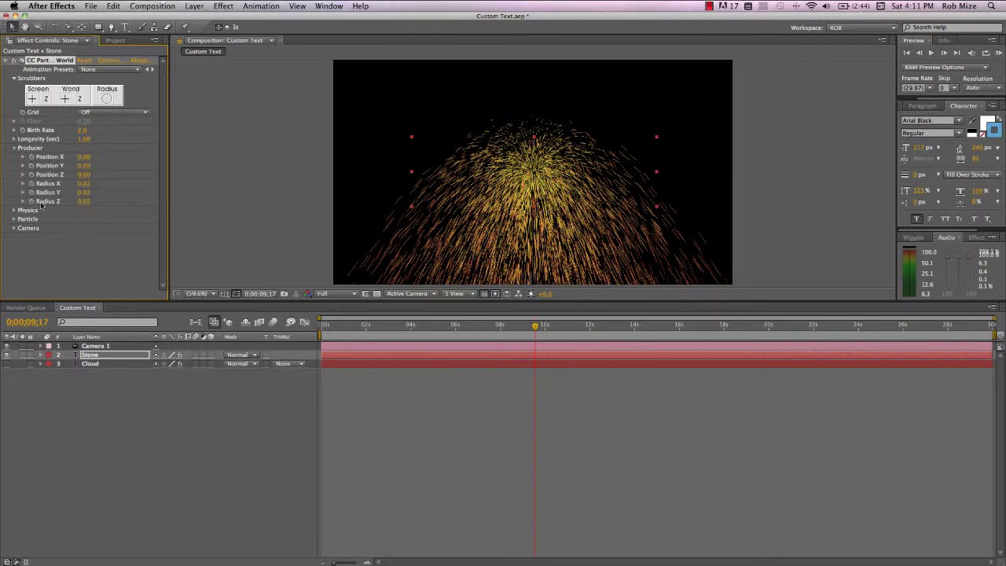
click(13, 211)
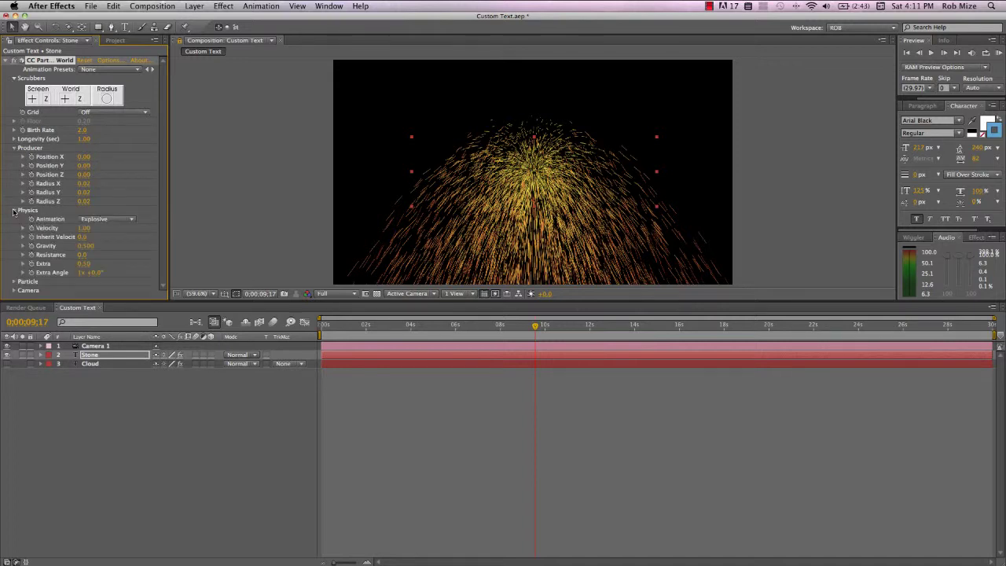
click(84, 228)
text(0)
click(85, 246)
text(0)
key(Return)
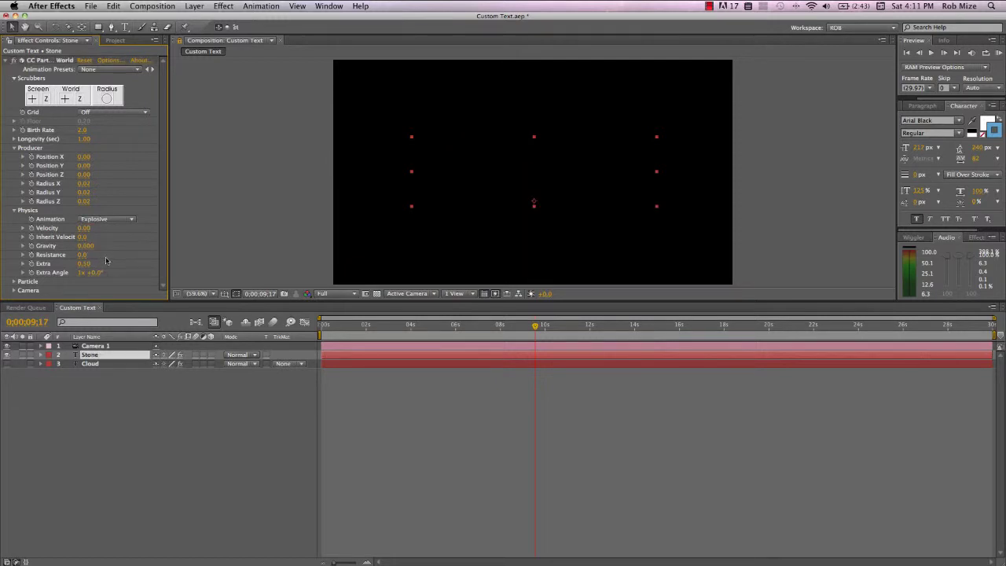
Change the Stone particle type to Cube.
click(14, 281)
scroll(118, 196, down, 3)
click(152, 162)
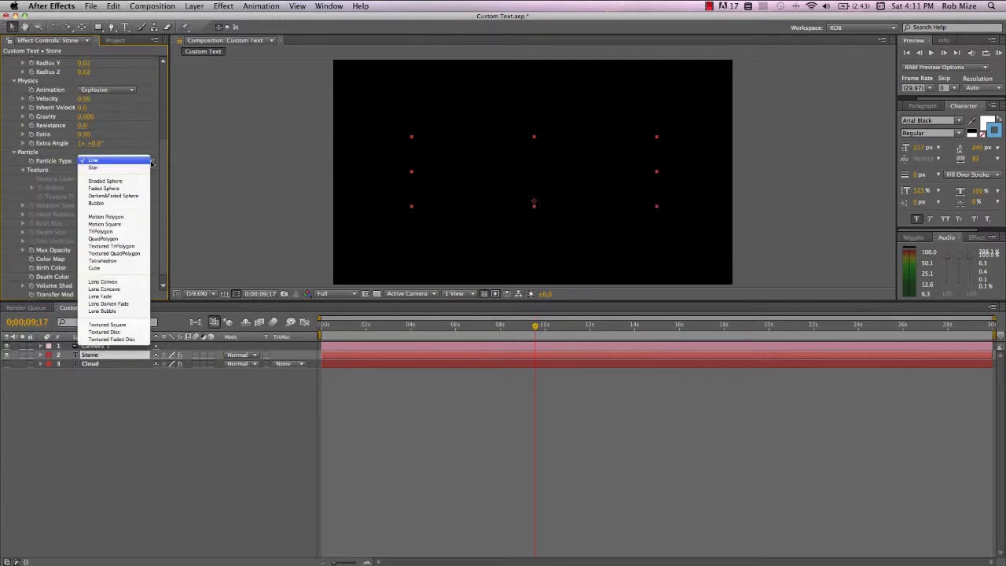
click(111, 270)
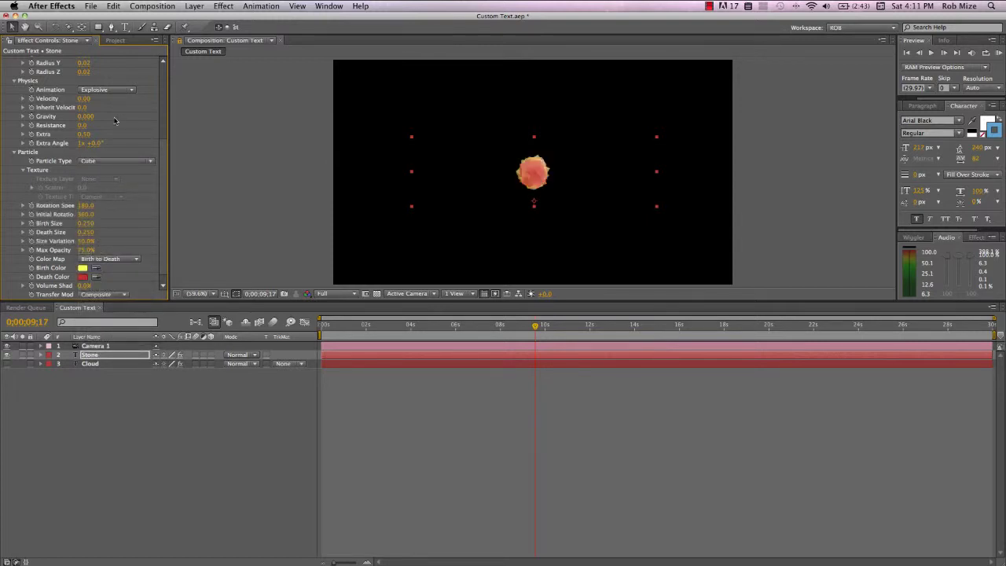
Enlarge the emitter's Radius Y and Radius X and raise the Birth Rate to 25.2.
drag(83, 64, 99, 72)
scroll(118, 110, up, 5)
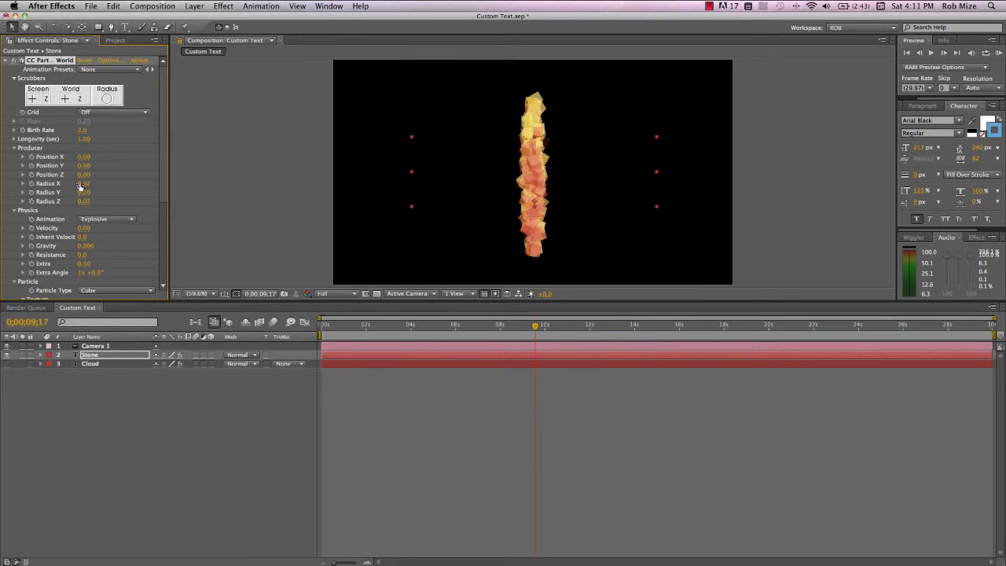
drag(83, 183, 108, 185)
drag(82, 130, 179, 135)
scroll(98, 225, down, 5)
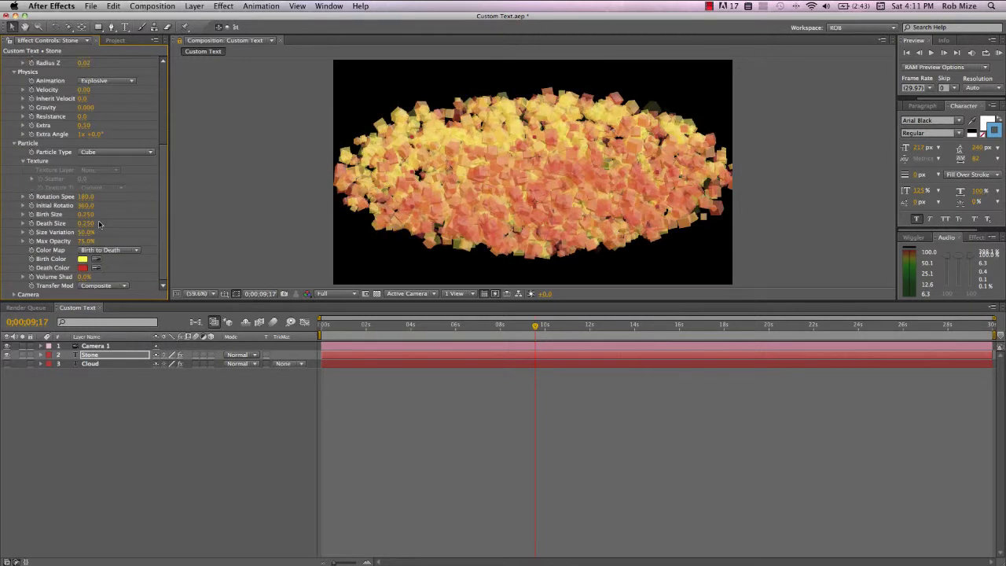
Set the cube particles' Birth Size and Death Size to 0.15.
click(87, 214)
key(BackSpace)
text(.15)
key(Tab)
text(.15)
key(Return)
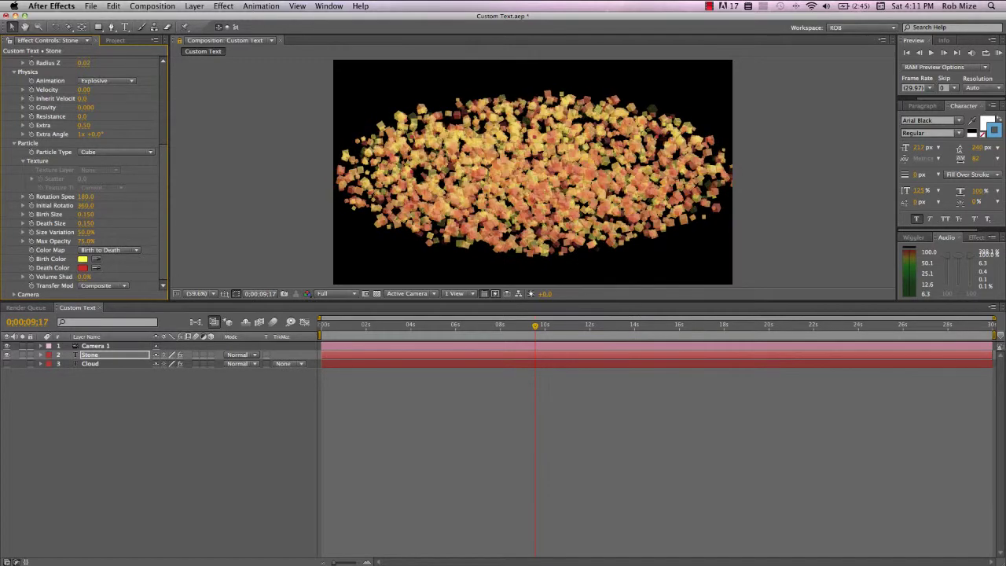
scroll(94, 93, up, 3)
scroll(93, 82, up, 4)
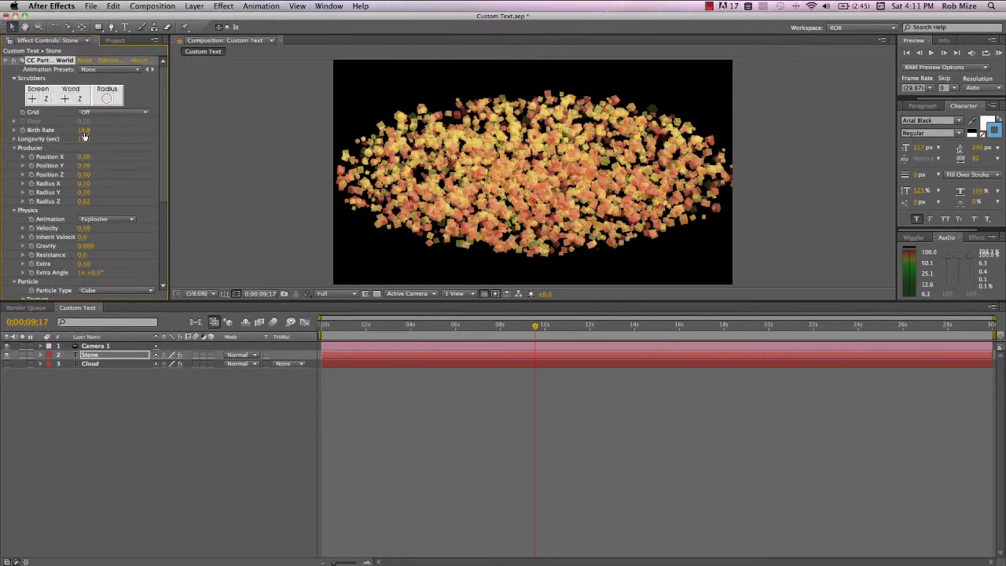
At 3;29, set particle Longevity to 30 seconds and lower the Birth Rate.
click(410, 329)
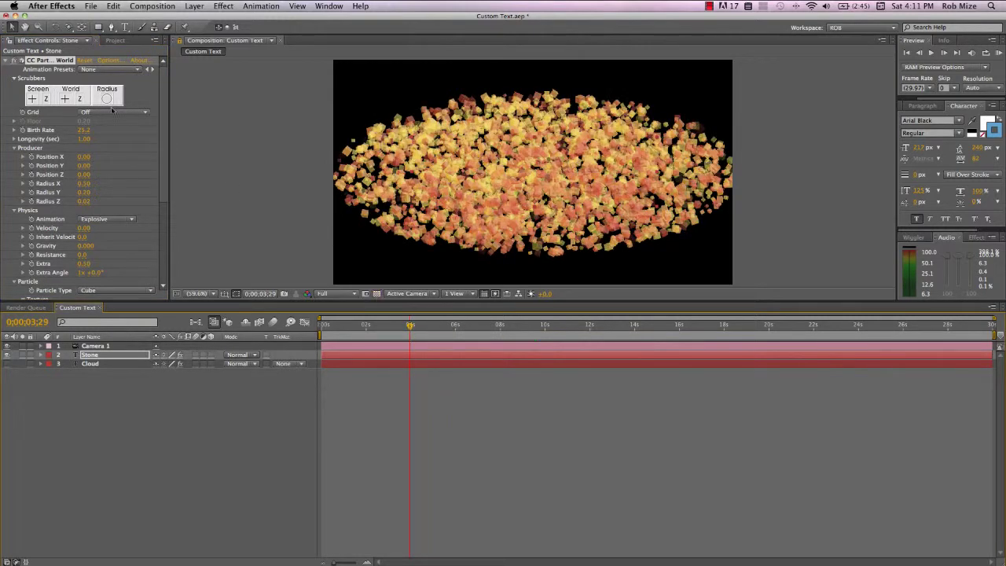
click(83, 139)
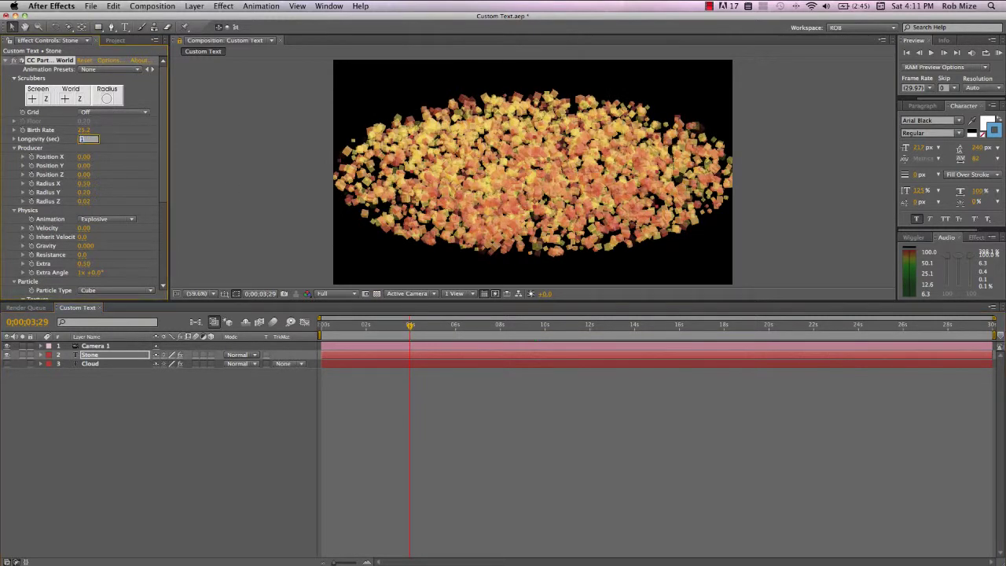
key(Return)
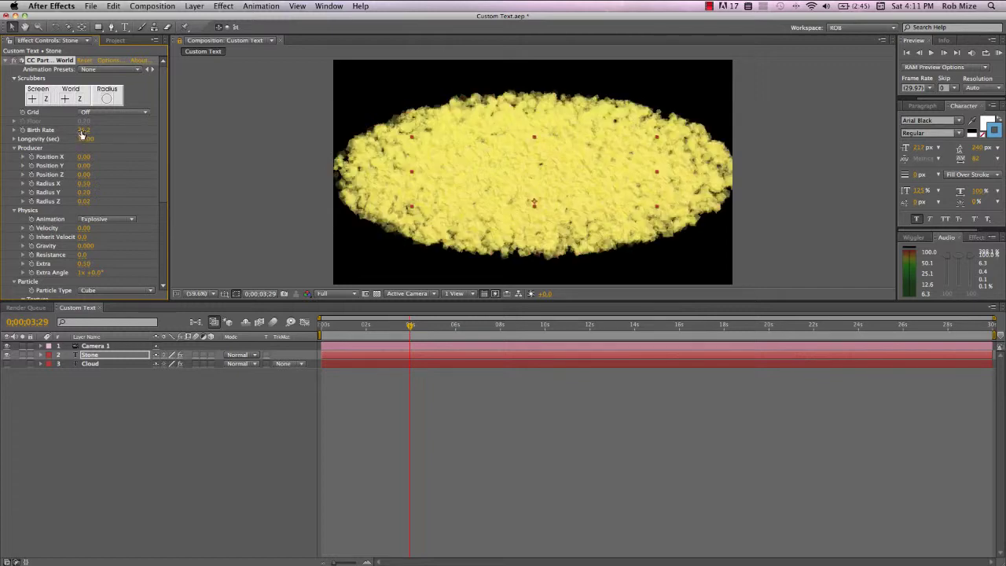
drag(82, 130, 8, 130)
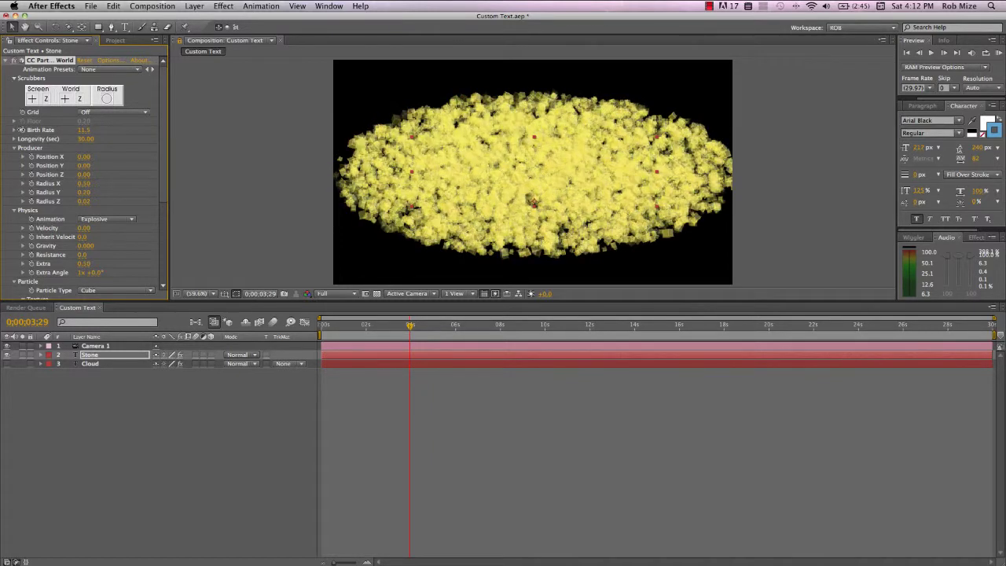
Raise Max Opacity to 100% and set Color Map to Origin Constant.
scroll(146, 156, down, 5)
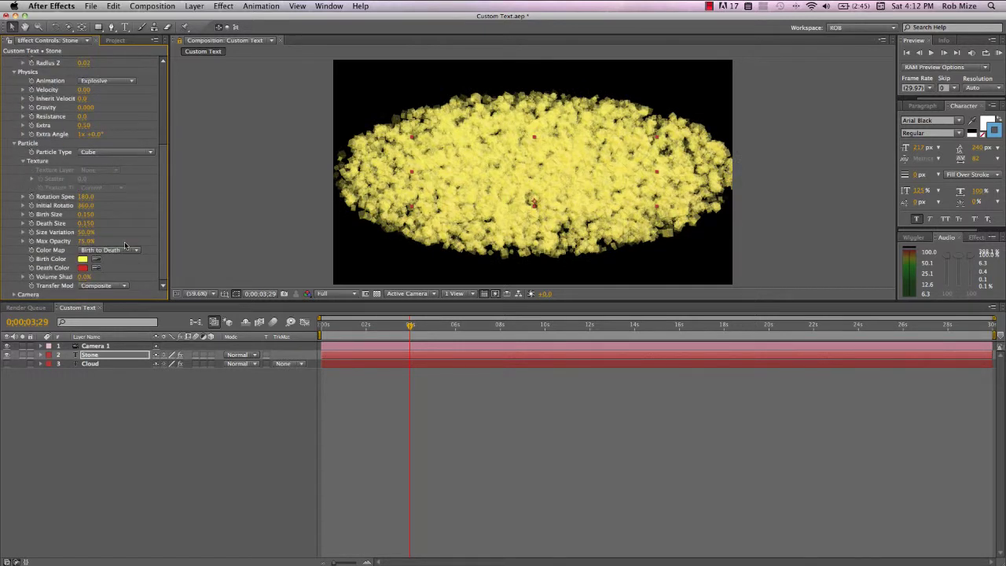
drag(97, 244, 270, 242)
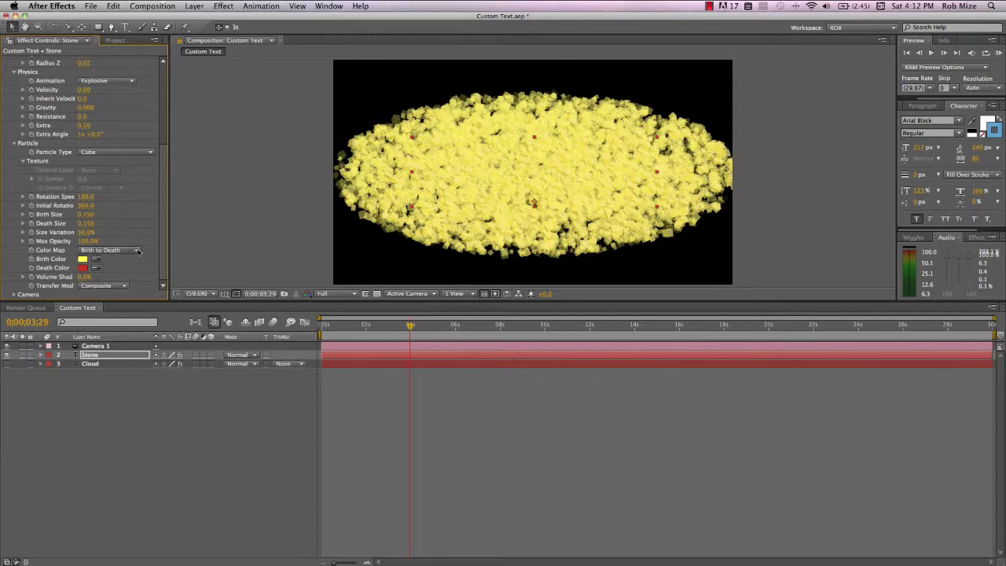
click(138, 252)
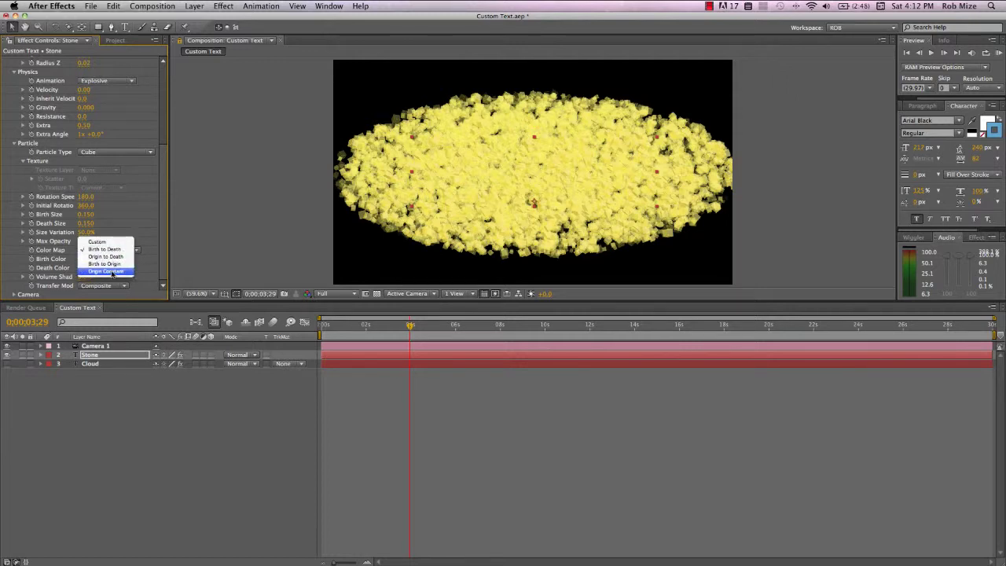
click(113, 272)
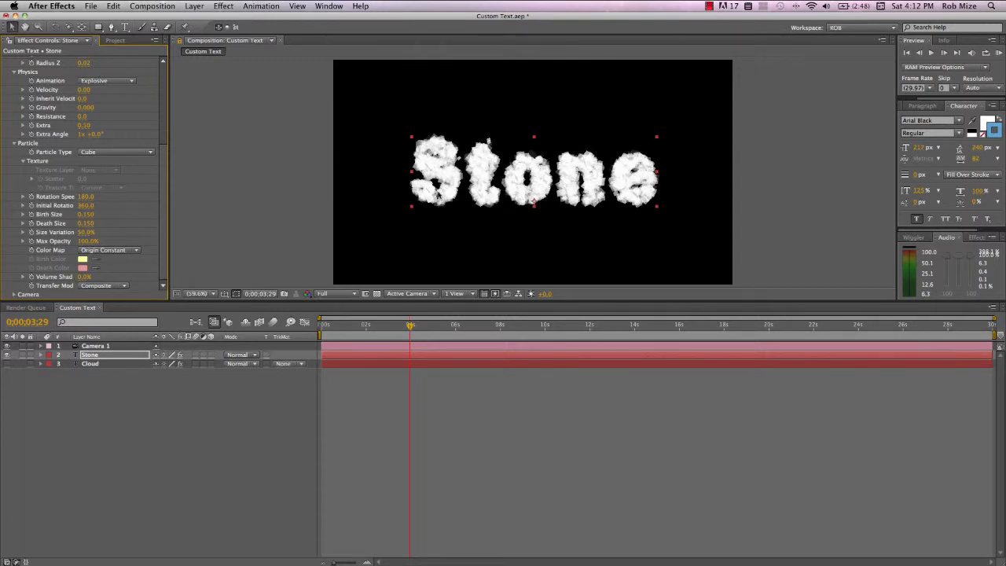
scroll(61, 237, up, 5)
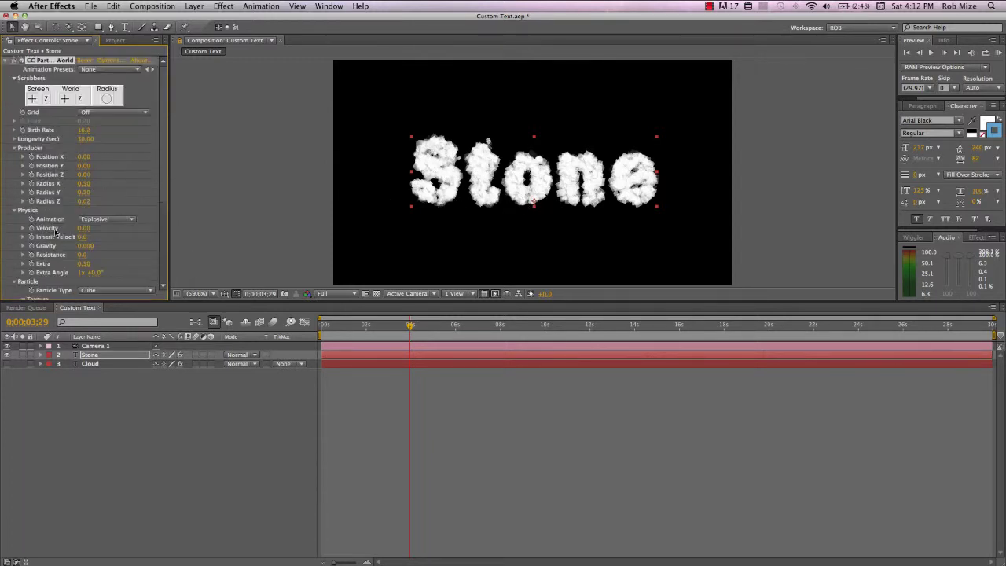
In CC Particle World Options, set the opacity curve to 100% from birth to death.
click(102, 61)
click(486, 272)
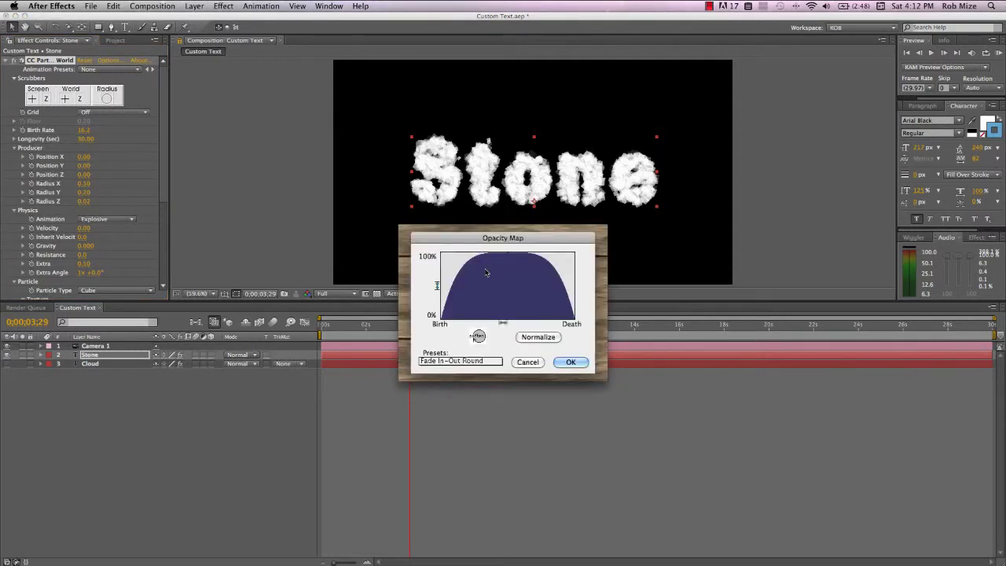
mouse_move(504, 258)
mouse_down()
mouse_move(430, 254)
mouse_move(588, 252)
mouse_up()
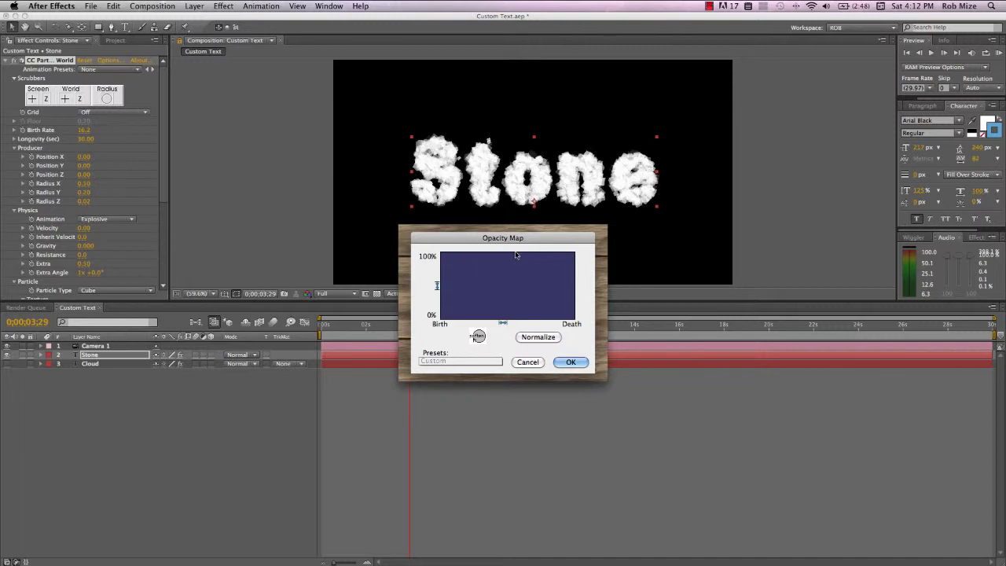
click(571, 362)
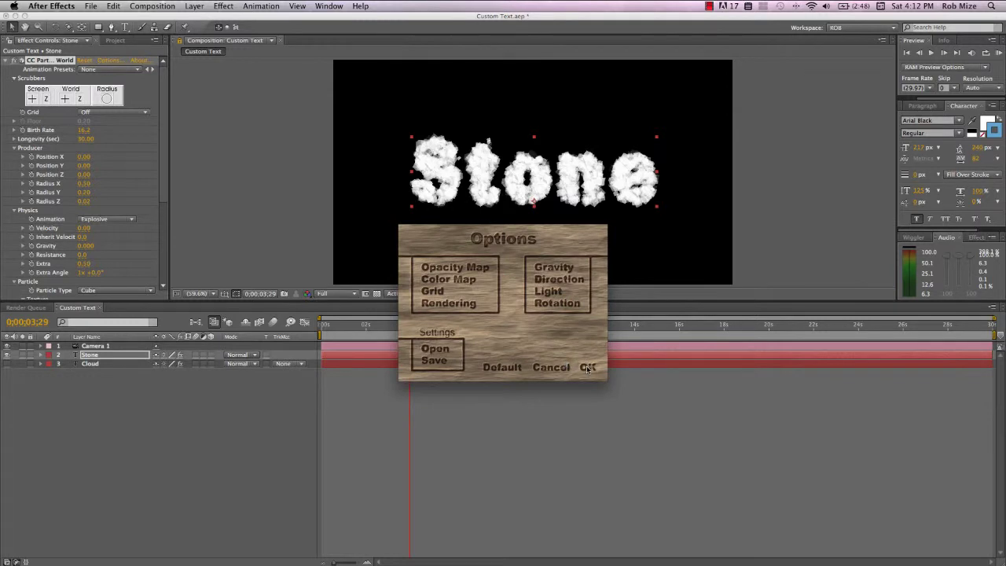
click(588, 367)
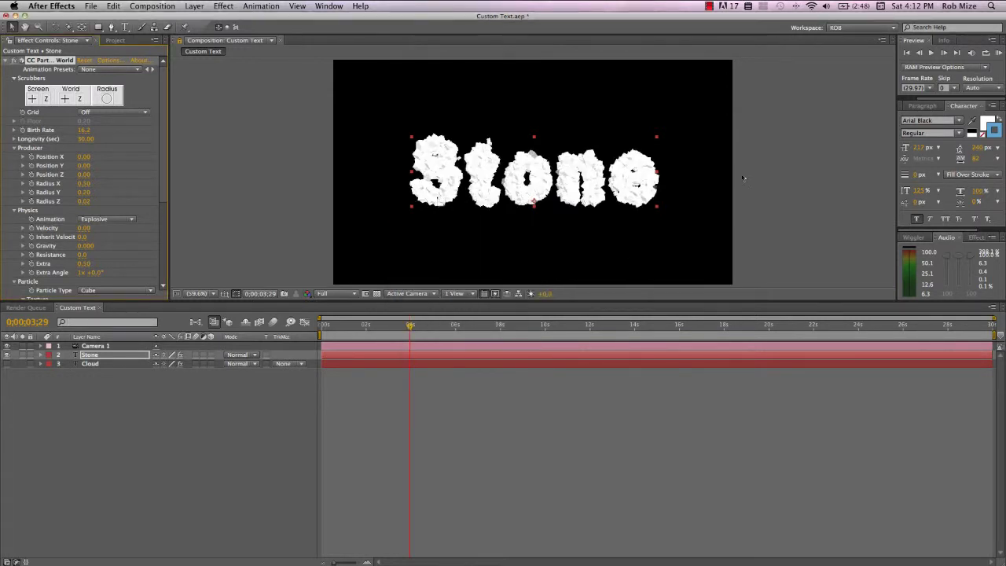
Make the Stone text fill grey 858585 and lower the particle Birth Rate to 11.3.
click(989, 123)
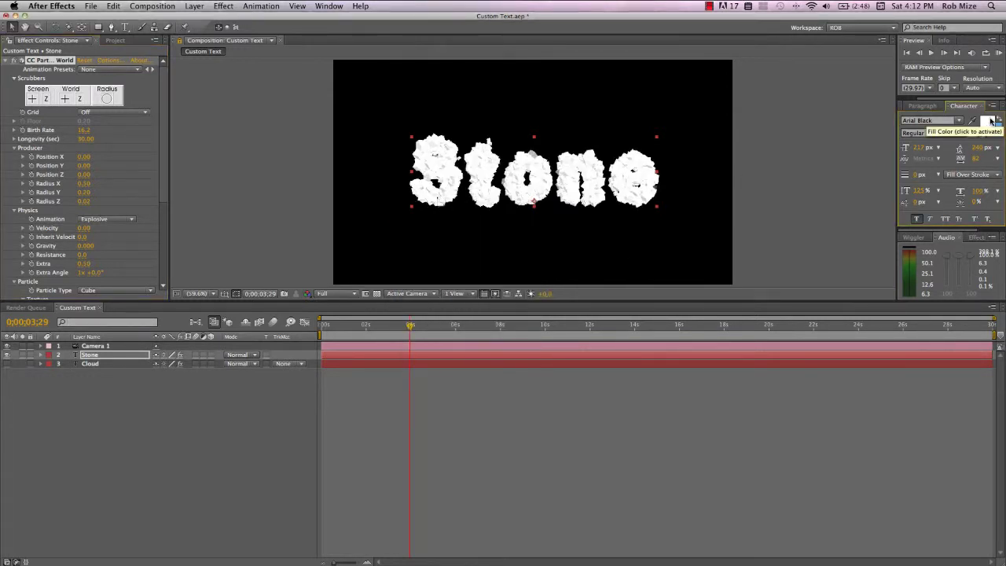
click(987, 122)
mouse_move(88, 427)
mouse_down()
mouse_move(73, 417)
mouse_move(40, 423)
mouse_up()
click(280, 364)
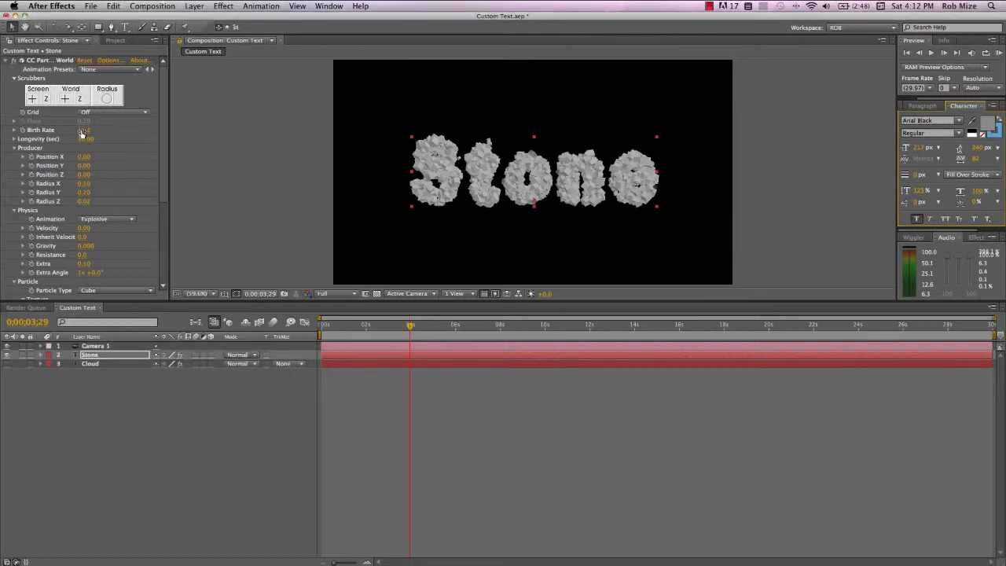
drag(82, 130, 61, 138)
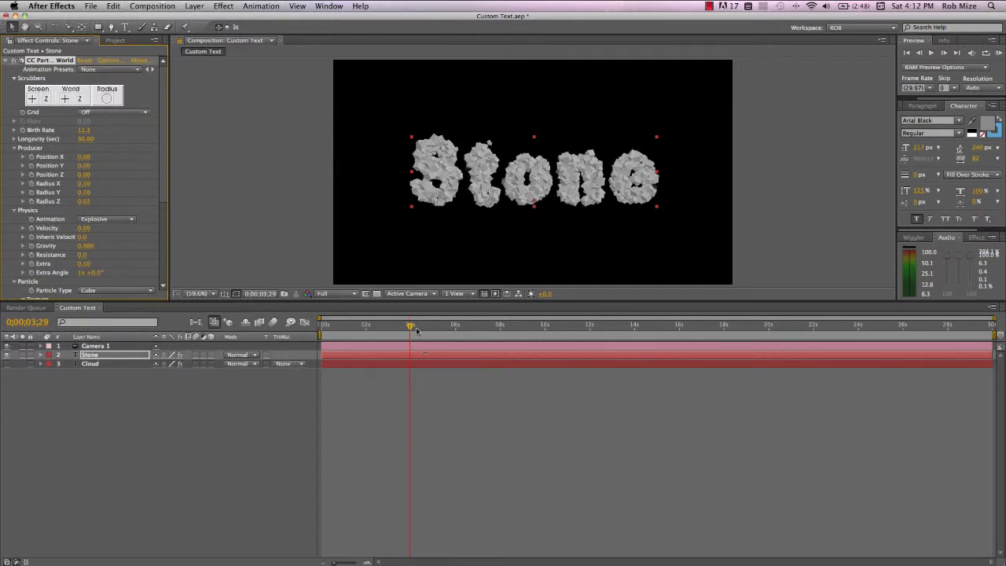
mouse_move(412, 329)
mouse_down()
mouse_move(470, 332)
mouse_move(415, 333)
mouse_up()
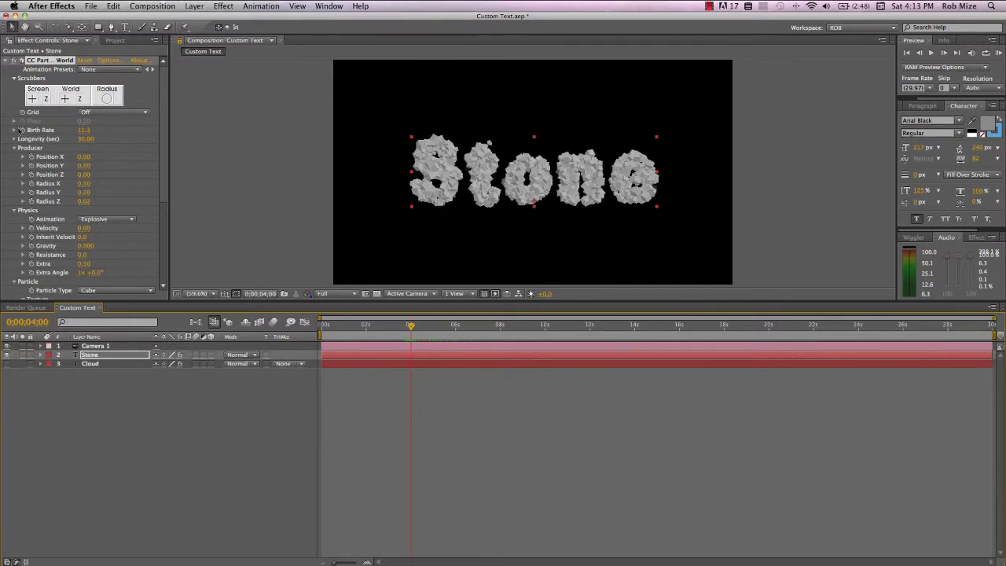
Drop the Stone Birth Rate to 0.1 at the 0;00;04;00 keyframe and preview emission stopping.
key(u)
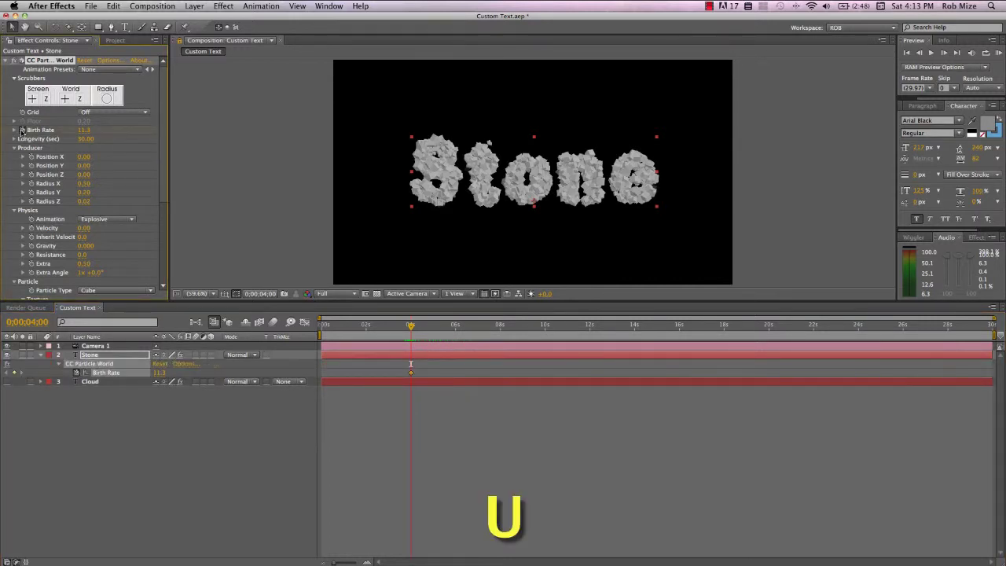
key(alt+Left)
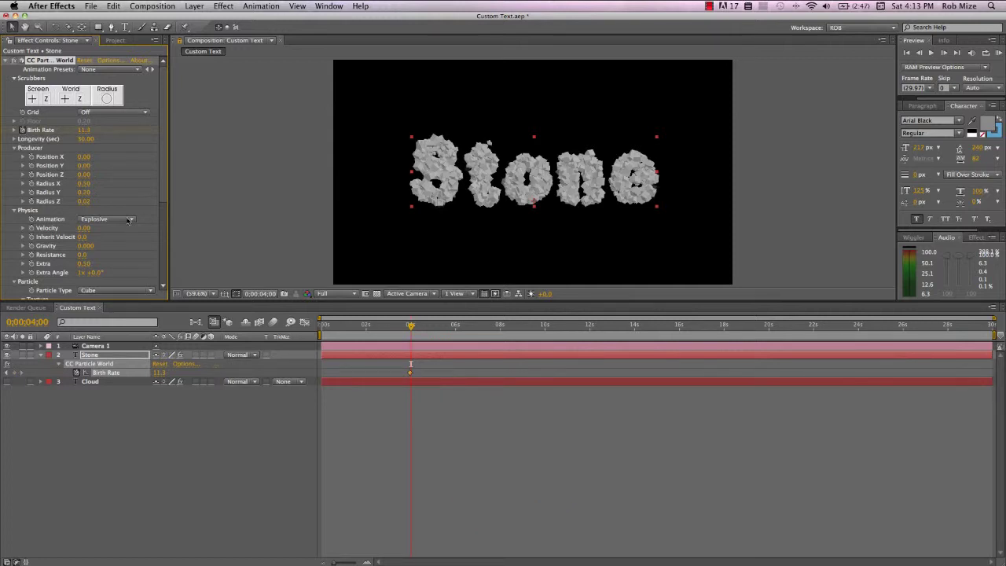
drag(83, 130, 5, 130)
drag(410, 326, 429, 342)
Set the Stone particle Rotation Speed to 0 and orbit the camera to check the still cubes.
scroll(27, 250, down, 3)
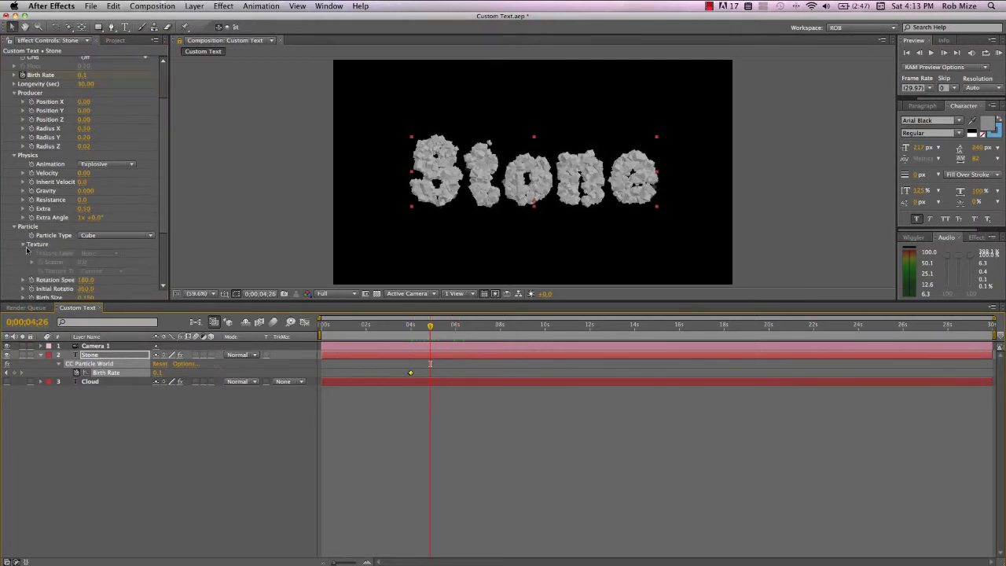
click(85, 280)
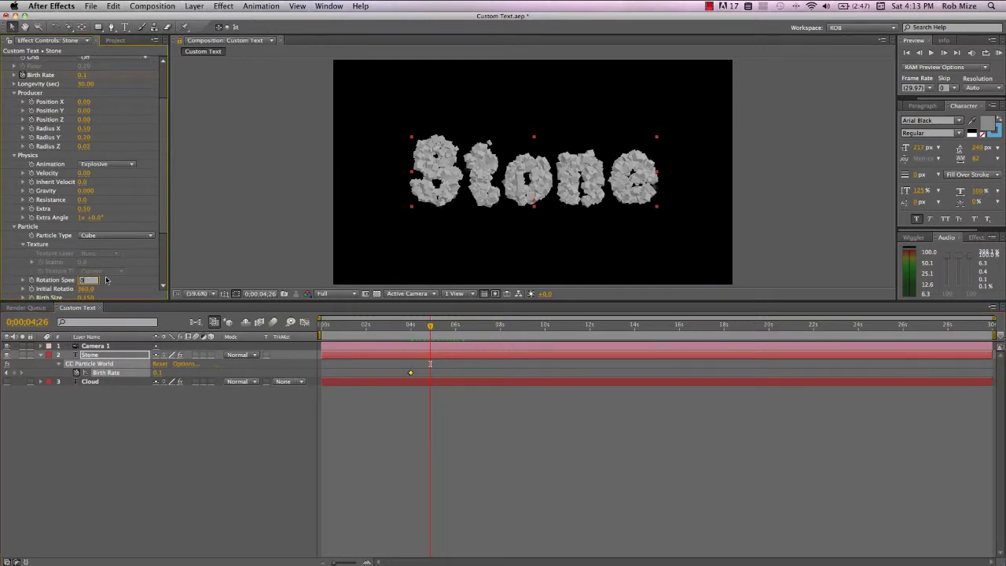
text(0)
key(Return)
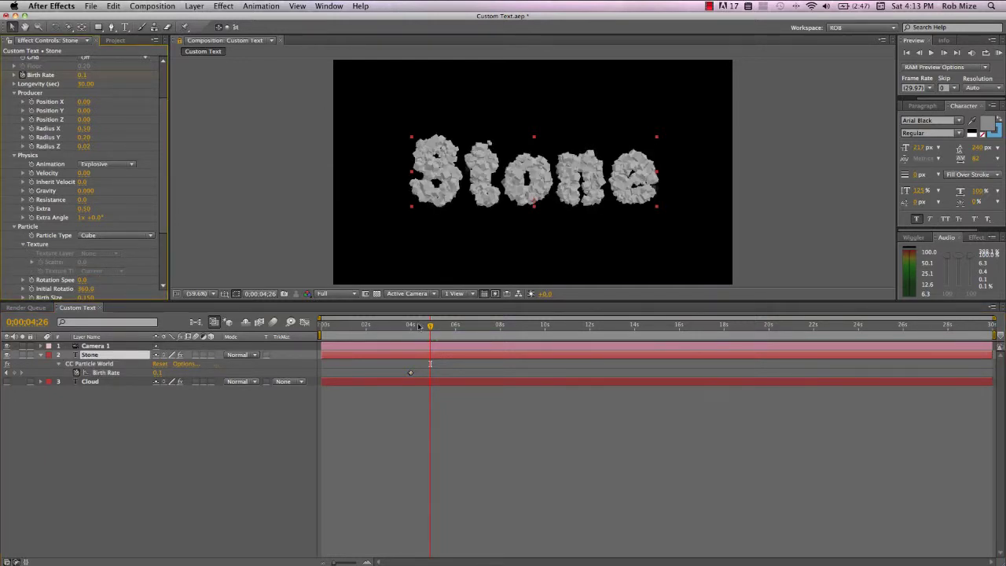
mouse_move(433, 326)
mouse_down()
mouse_move(504, 328)
mouse_move(450, 327)
mouse_up()
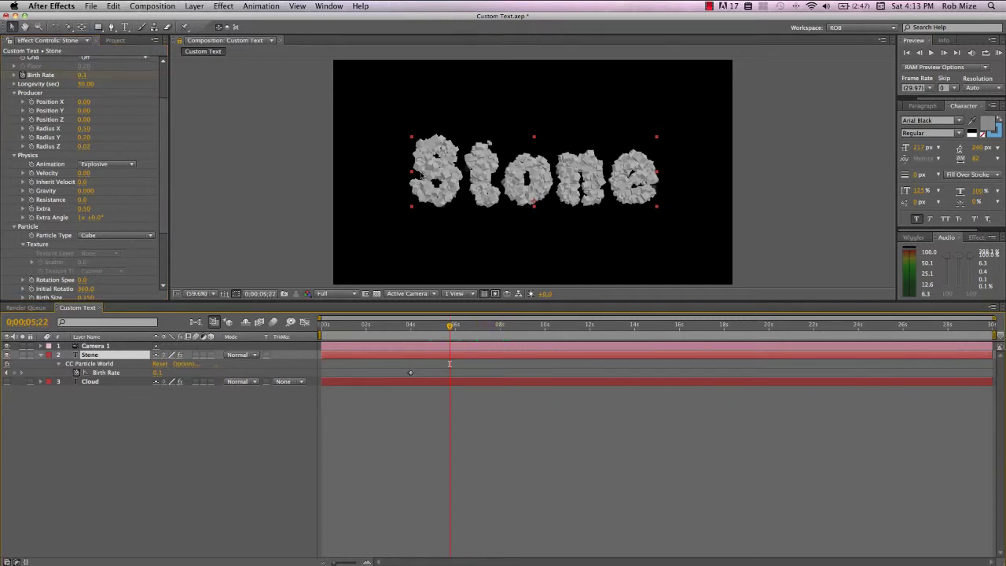
key(c)
scroll(421, 175, up, 2)
drag(421, 174, 476, 347)
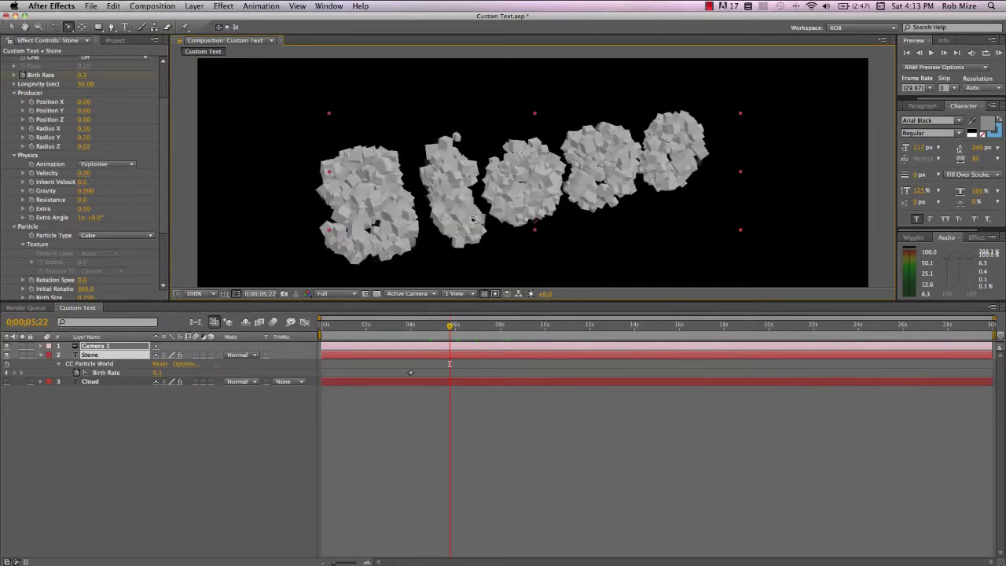
drag(473, 216, 410, 190)
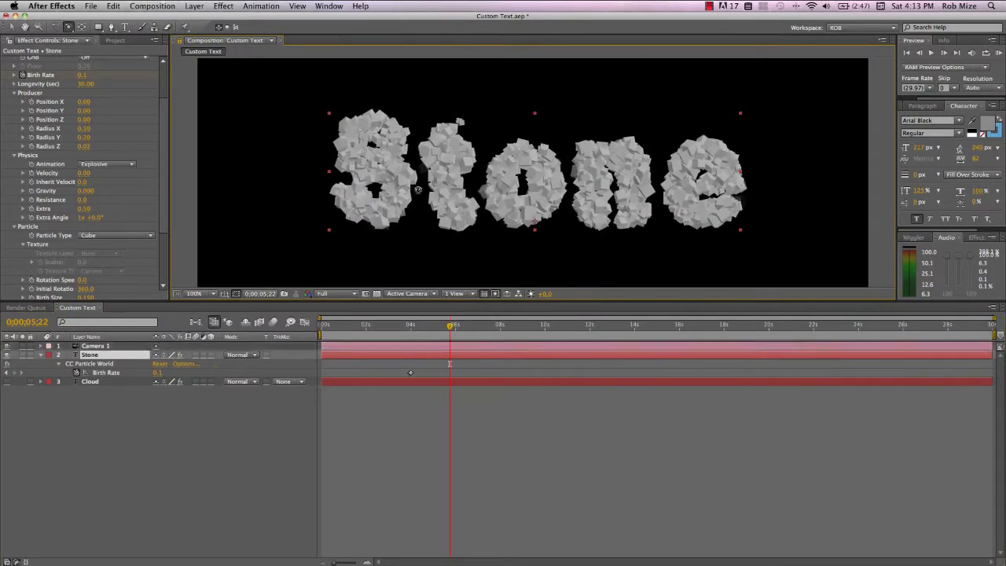
Try an Initial Rotation of 0, then revert it to 360.
scroll(56, 242, down, 4)
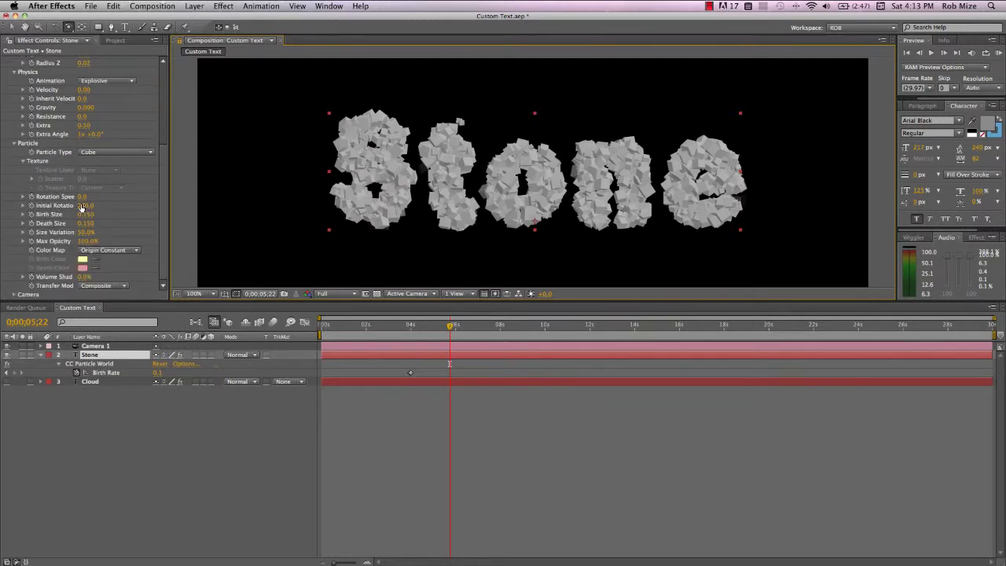
click(84, 206)
text(0)
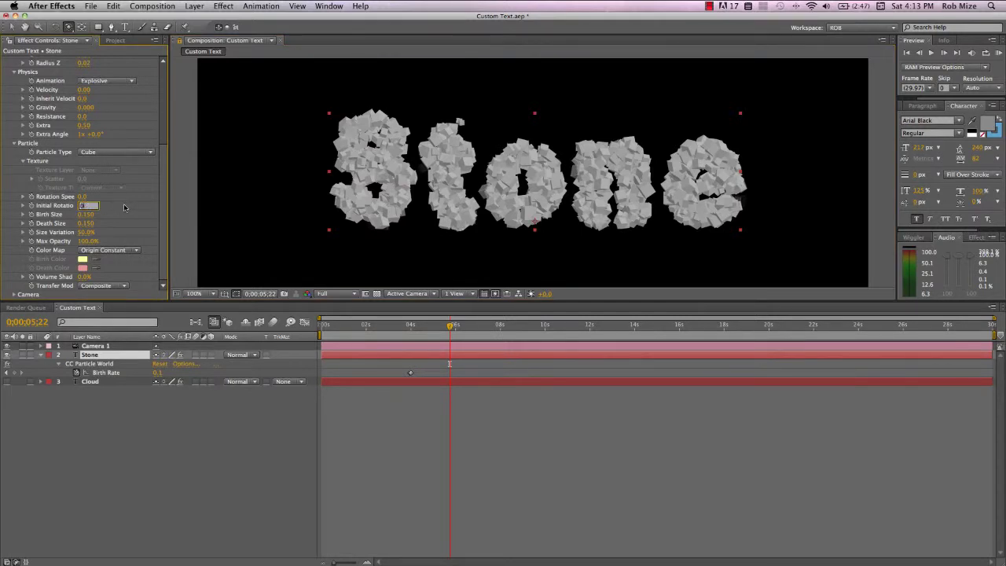
key(Return)
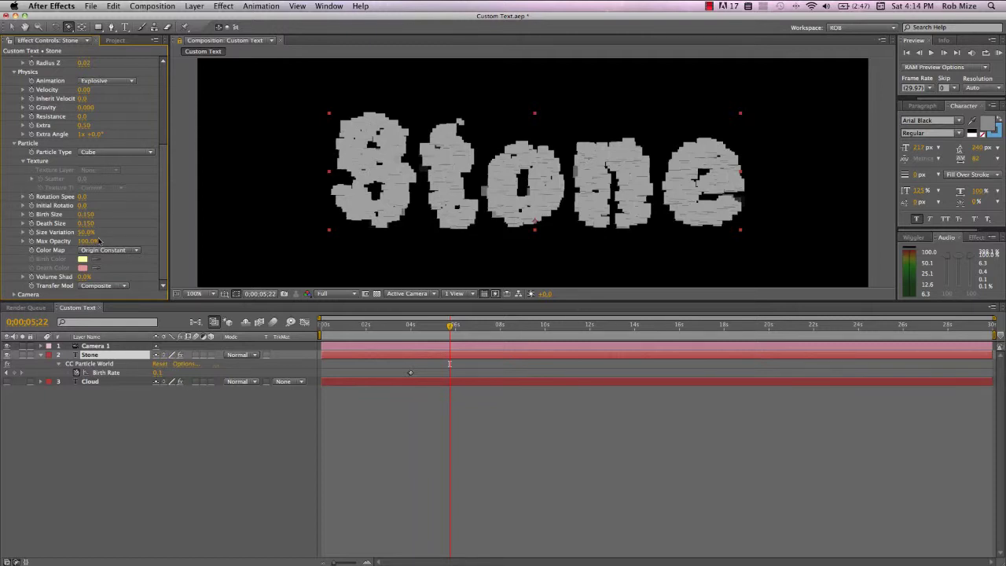
key(super+z)
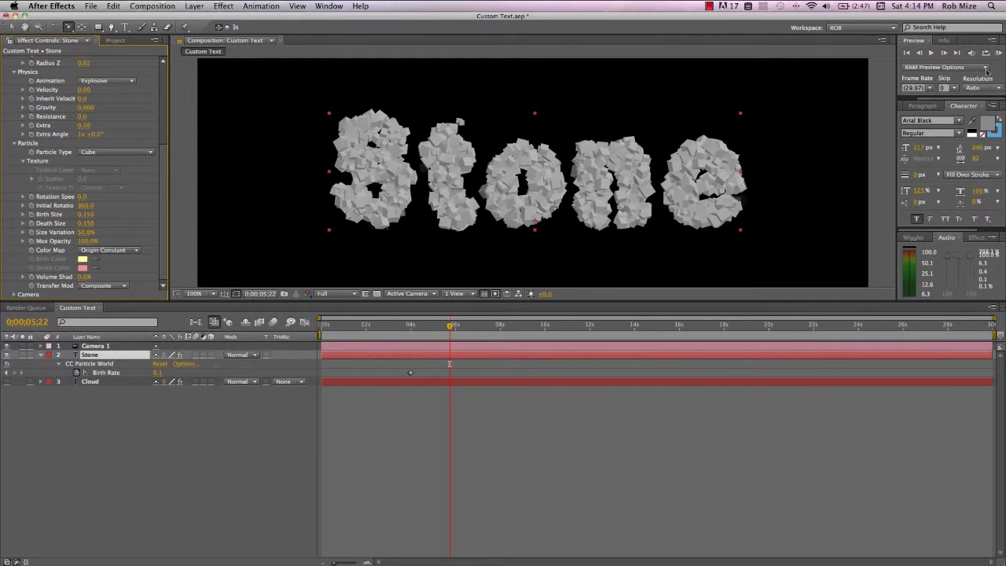
mouse_move(916, 174)
mouse_down()
mouse_move(943, 179)
mouse_move(852, 183)
mouse_up()
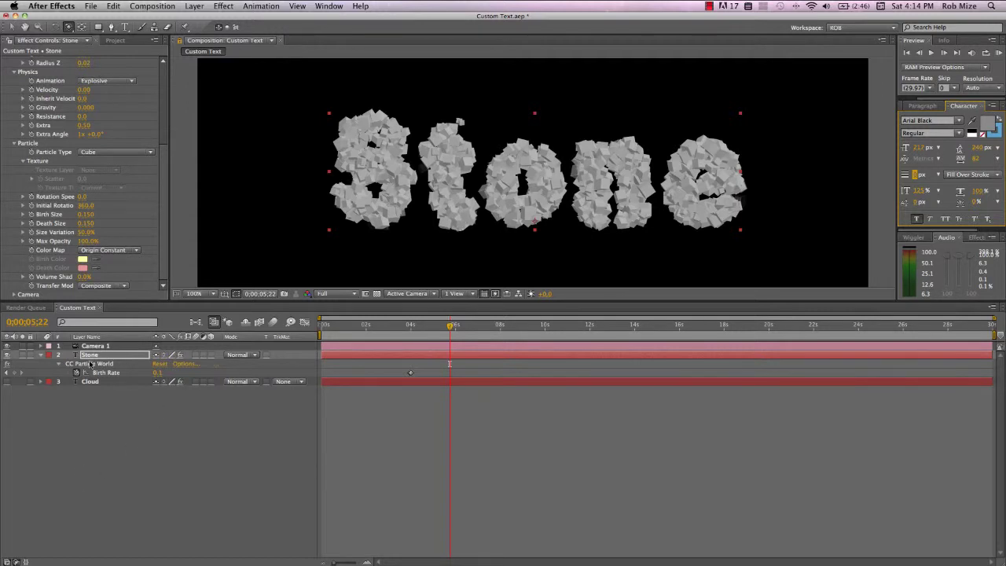
Duplicate the Cloud layer, solo Cloud 2 and change its text to 'Soda'.
click(91, 406)
click(90, 383)
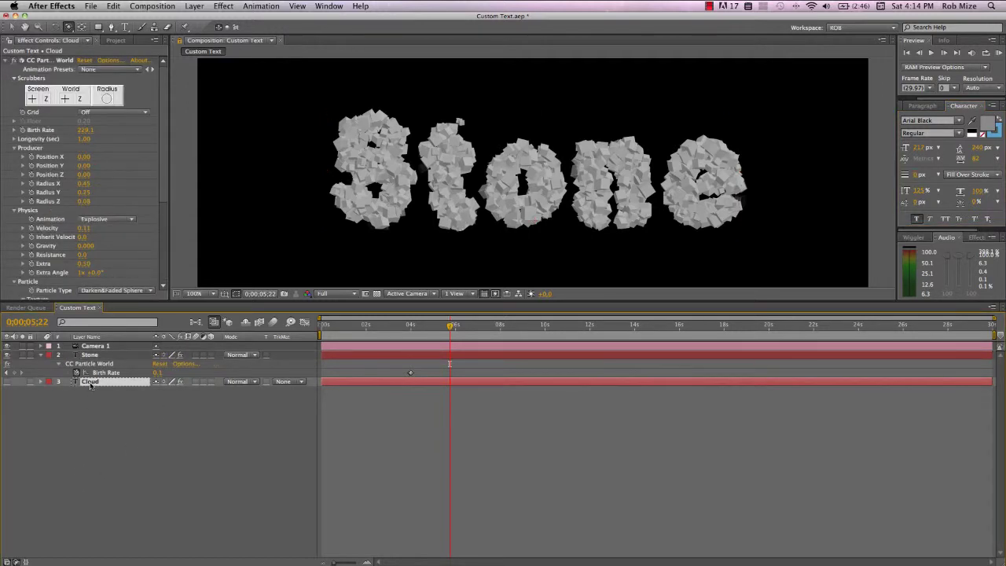
key(super+d)
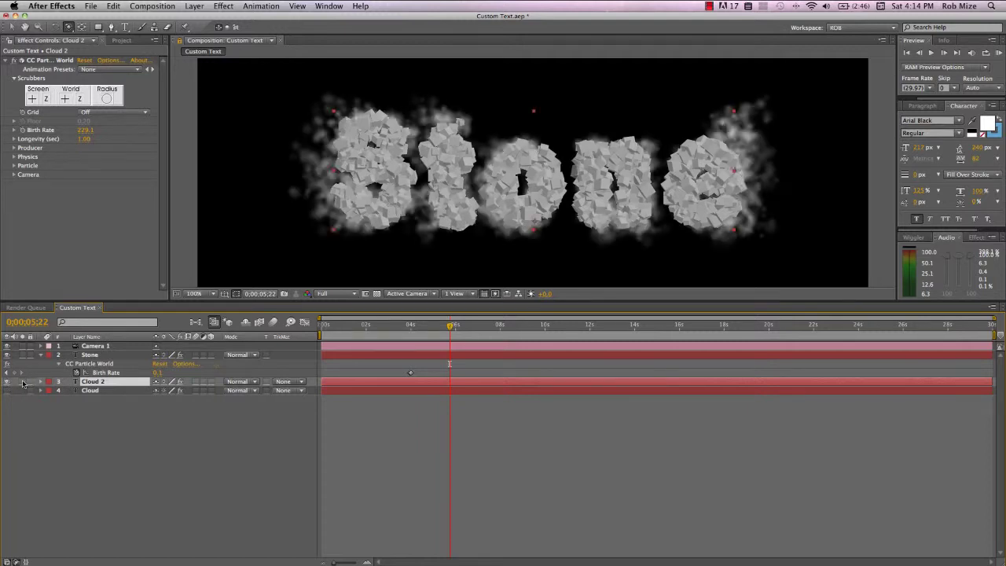
click(22, 383)
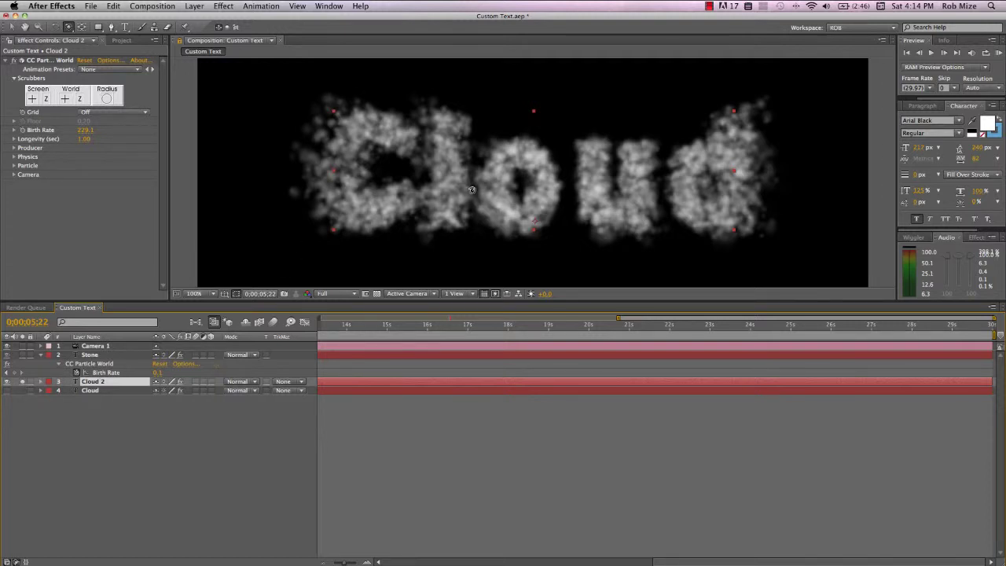
key(super+t)
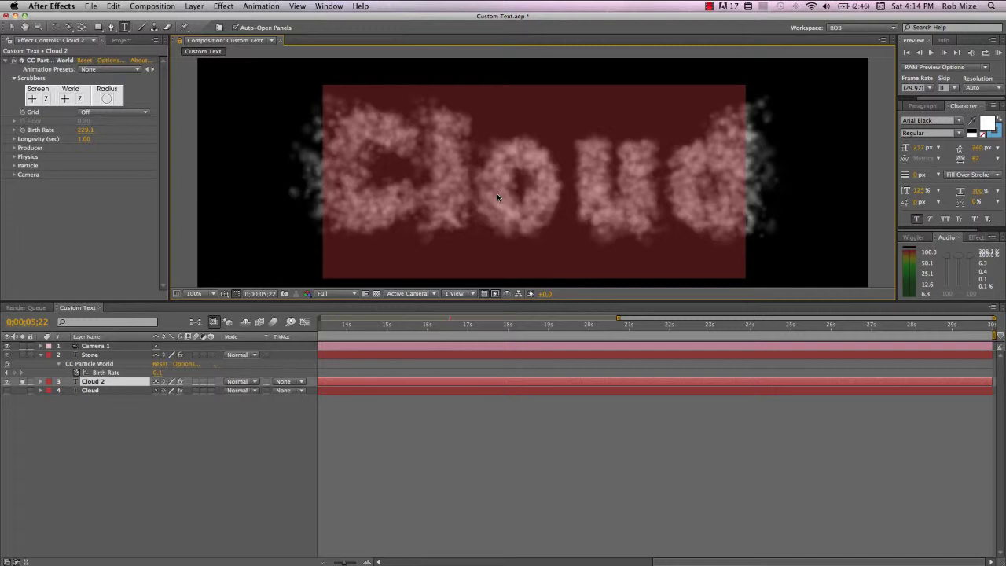
text(Soda)
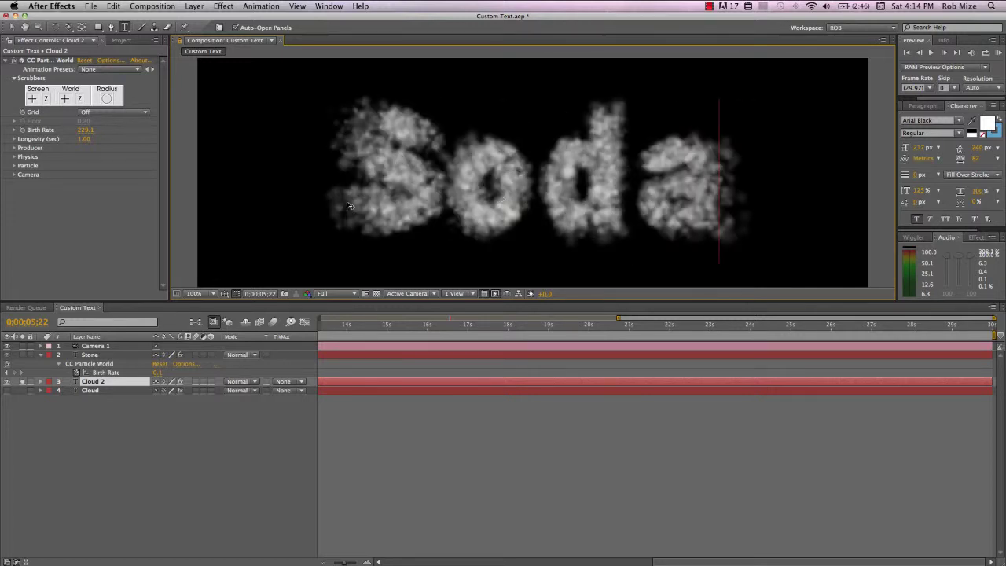
Set the Cloud 2 Particle Type to Bubble.
click(14, 166)
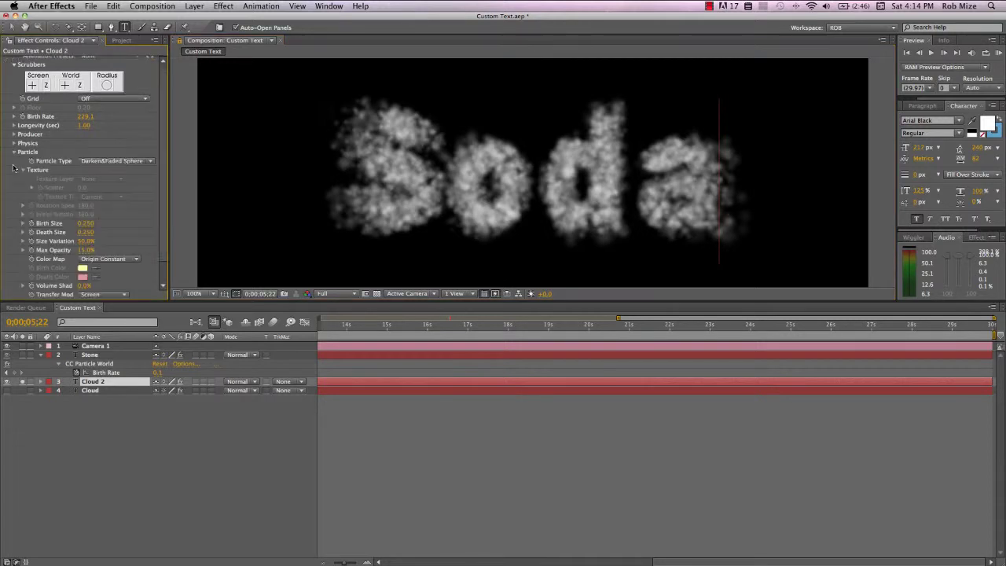
click(149, 161)
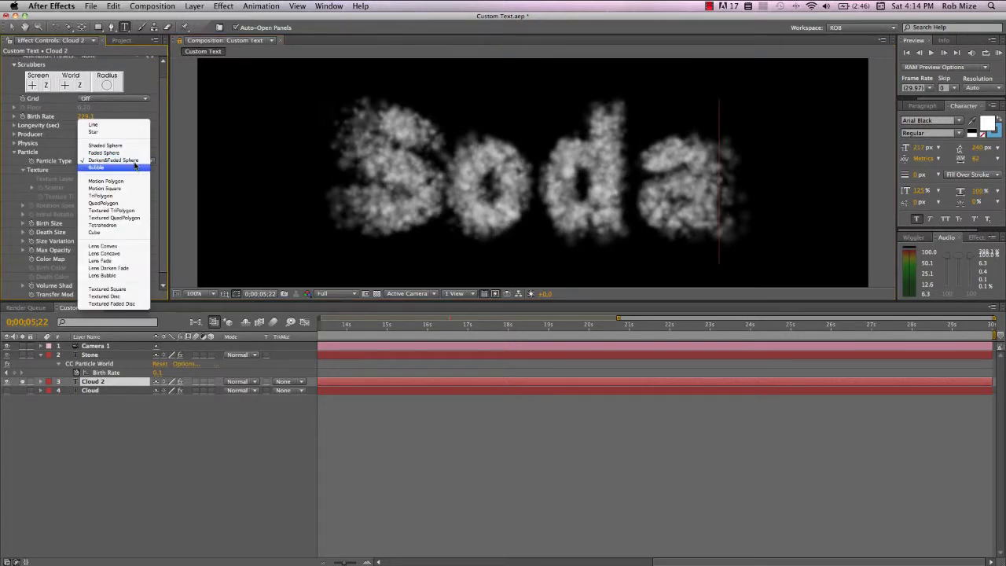
click(134, 167)
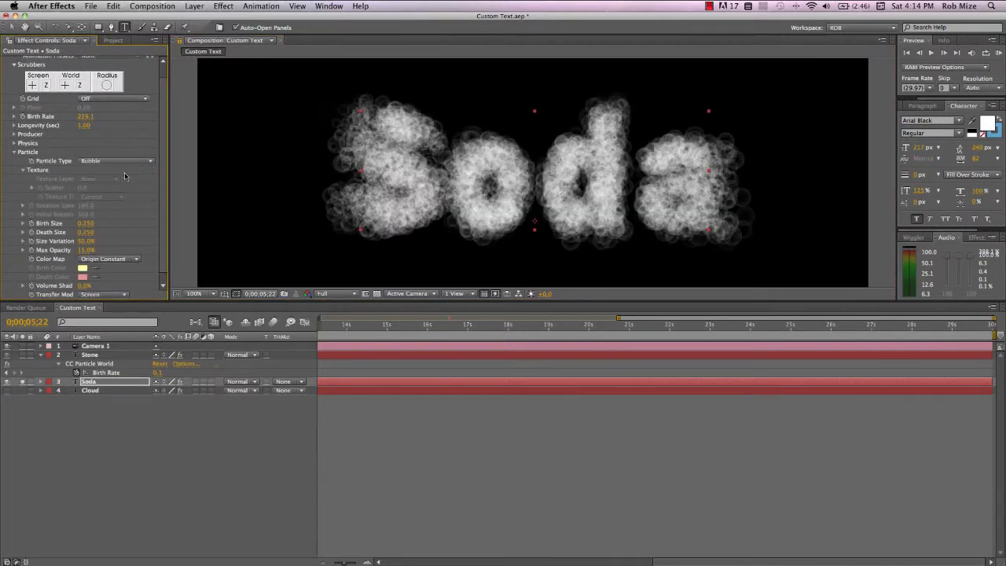
Set the Soda Birth Rate to 50 and bubble Birth and Death Size to 0.15.
click(92, 117)
text(50)
key(Return)
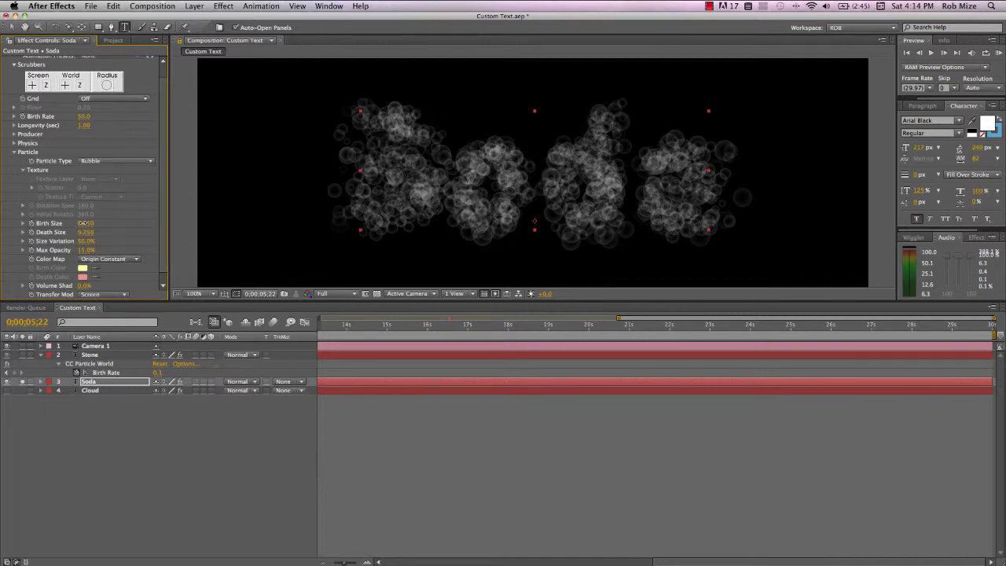
click(85, 224)
text(15)
key(Tab)
text(.15)
key(Return)
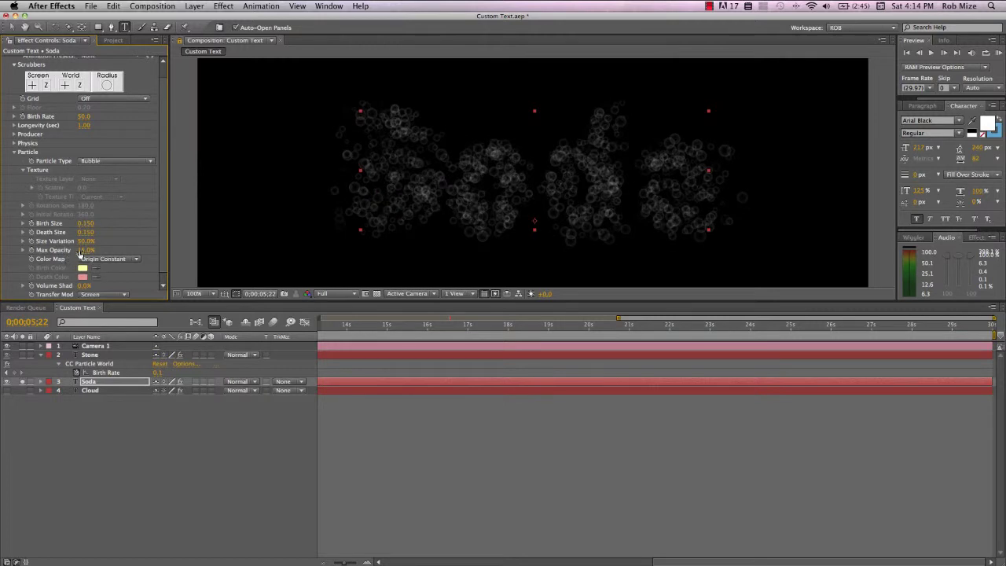
Raise Max Opacity, set Gravity to -0.110, and preview the bubbles at 50% zoom.
drag(84, 250, 100, 249)
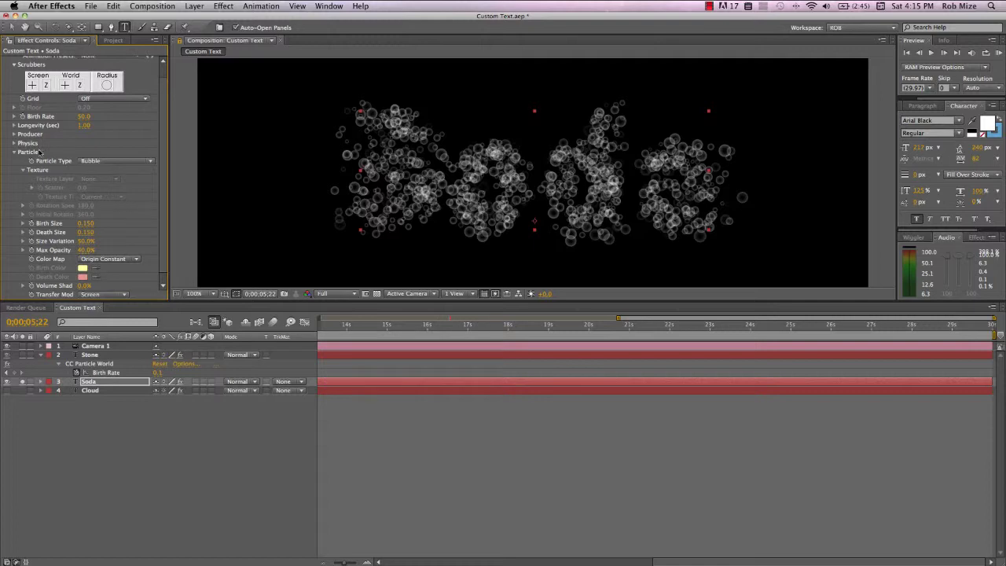
click(14, 144)
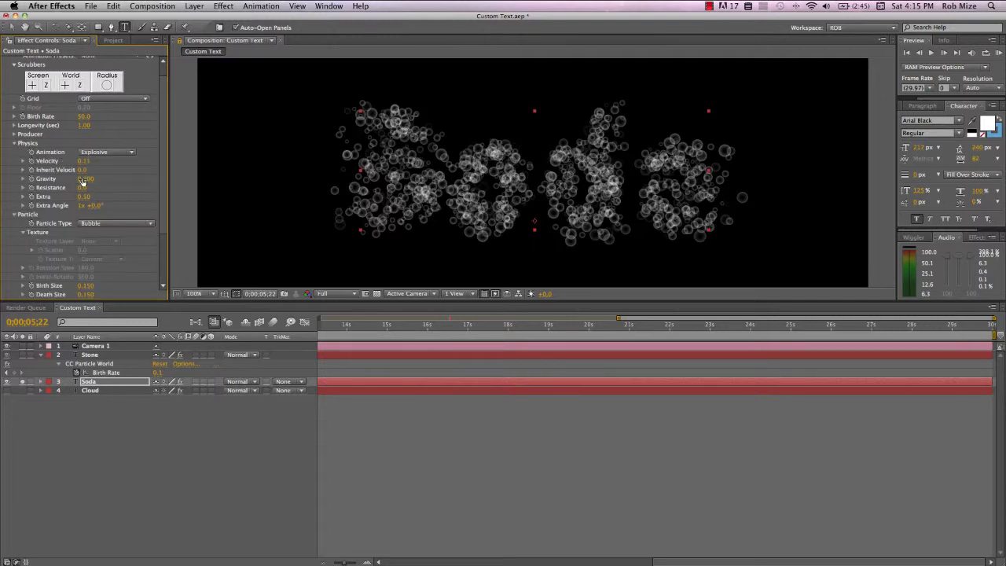
drag(82, 179, 74, 179)
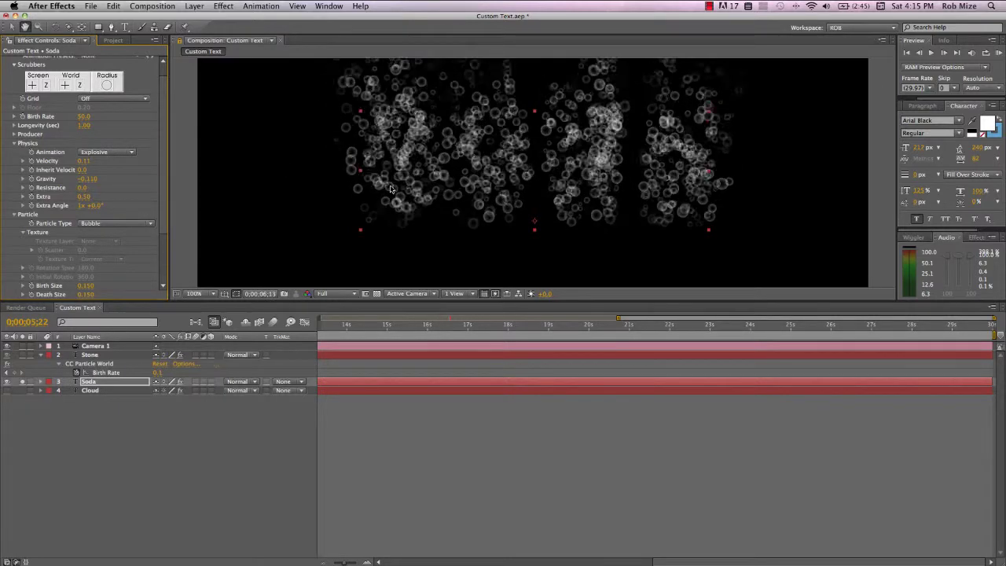
key(super+t)
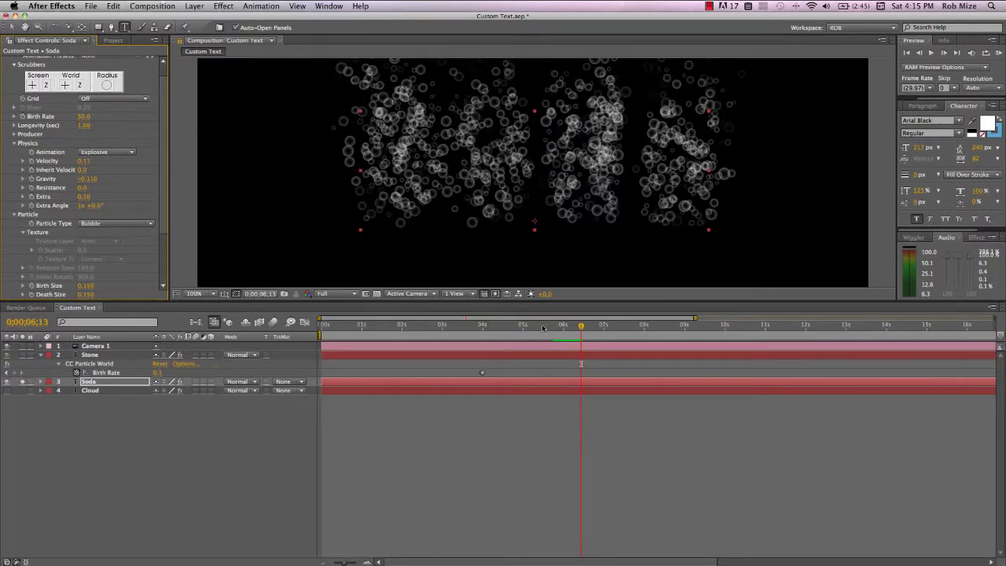
key(comma)
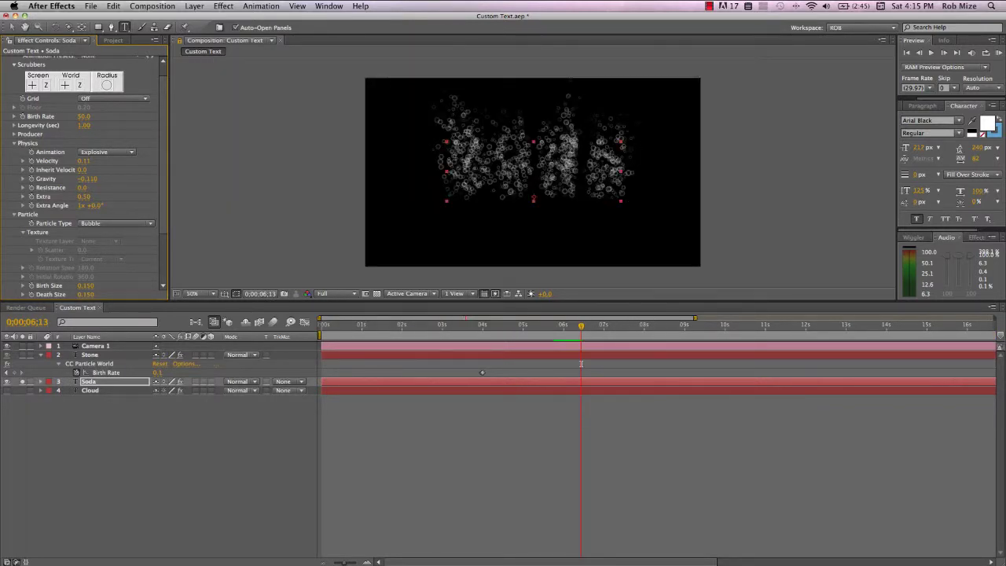
key(space)
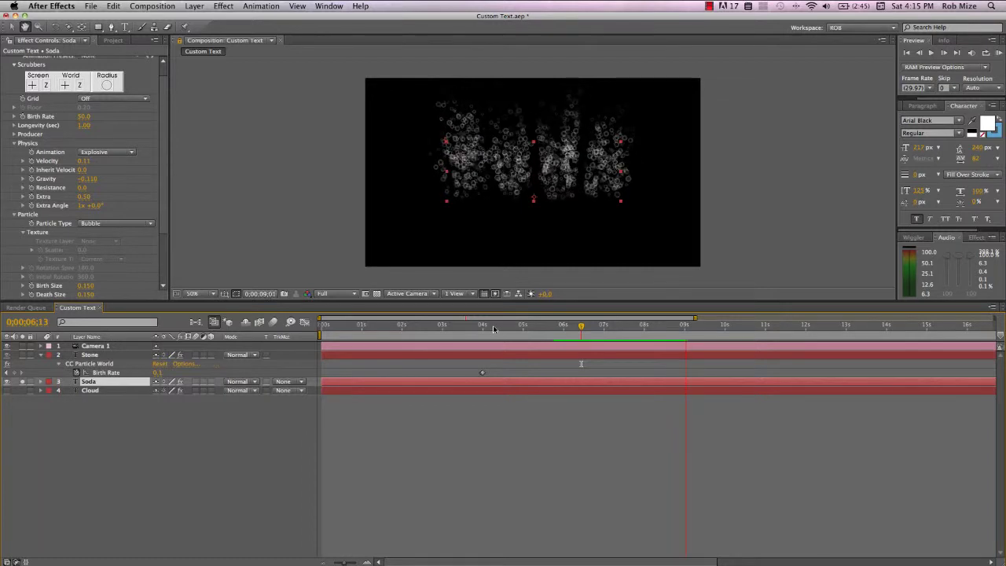
key(super+t)
Set Delay Particle Release to 10 in the CC Particle World render options.
scroll(86, 100, up, 2)
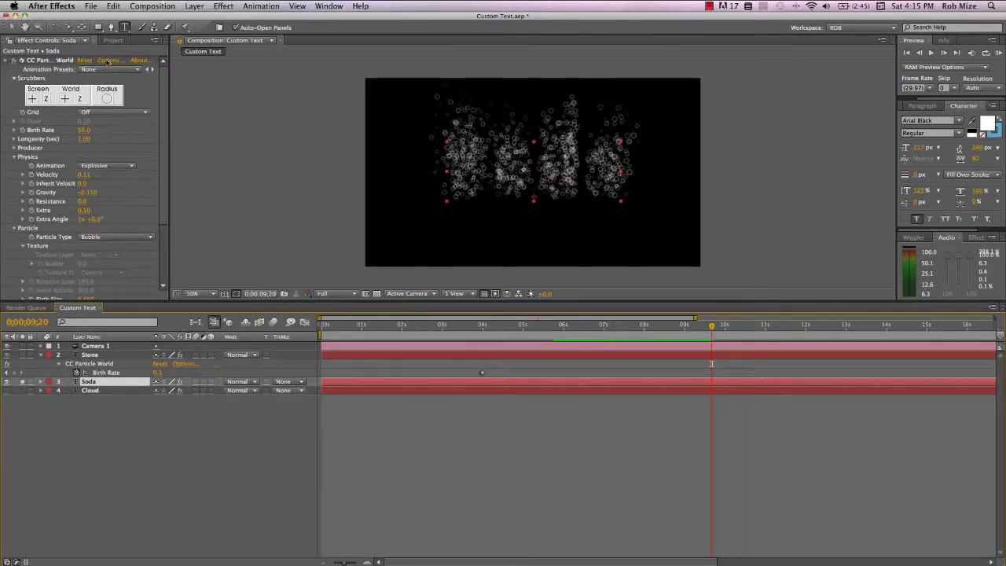
click(108, 60)
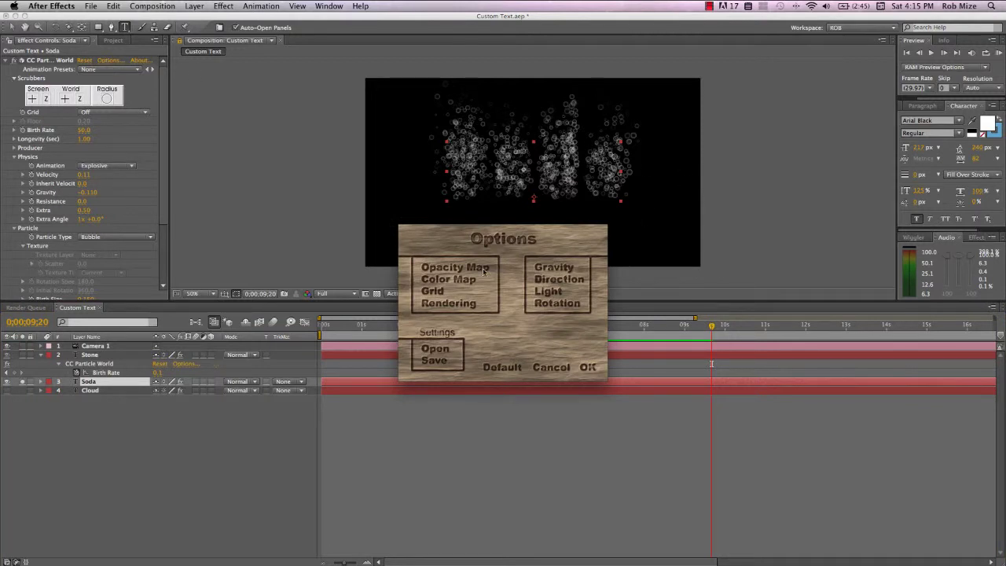
click(454, 308)
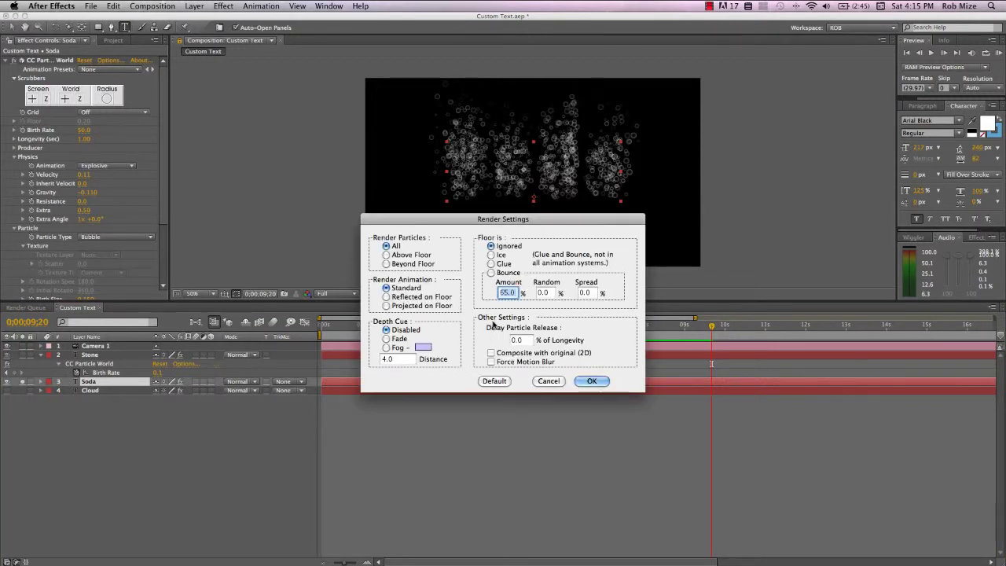
click(514, 342)
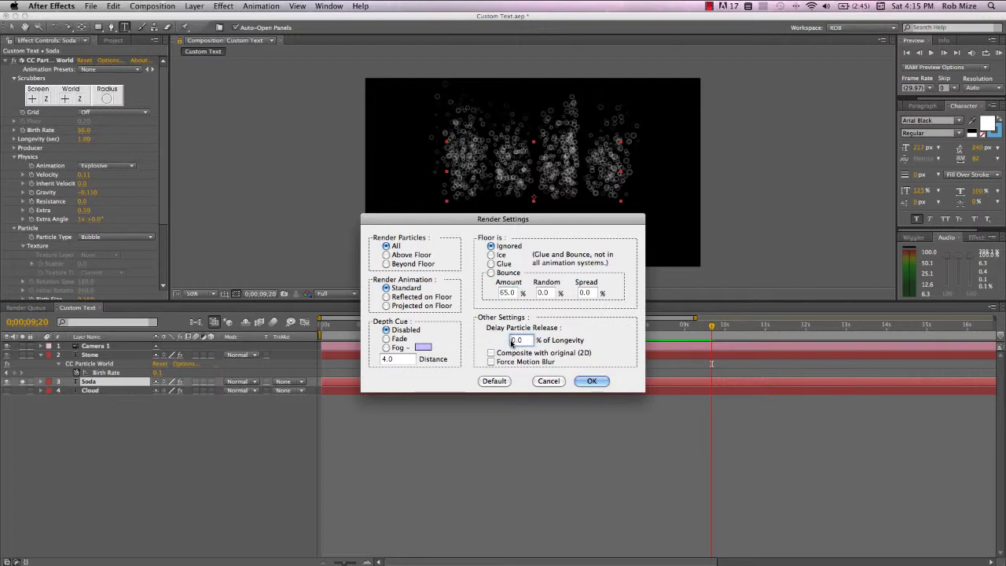
text(1)
click(594, 380)
click(588, 369)
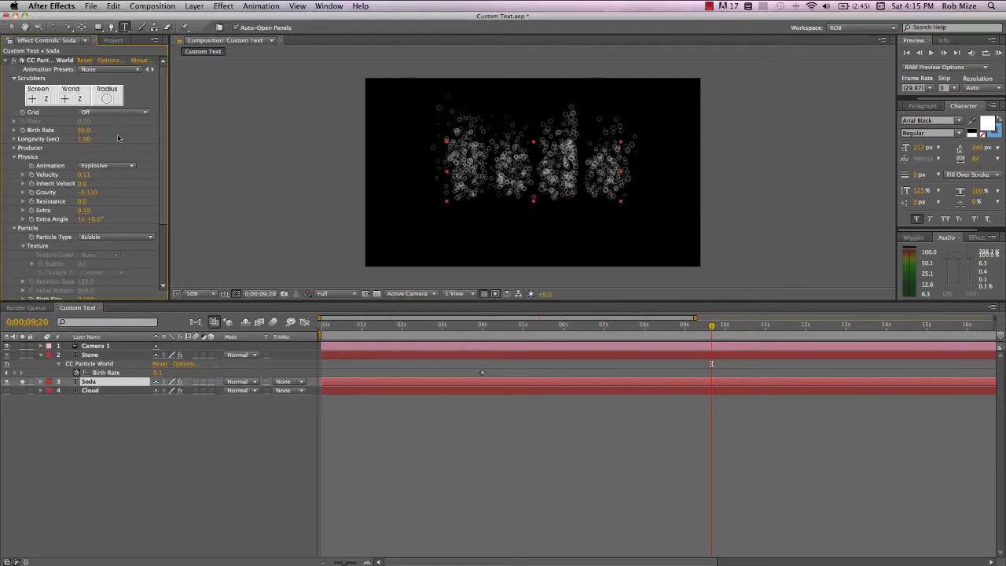
Set the particle Longevity to 10 seconds.
click(83, 139)
text(1)
key(Return)
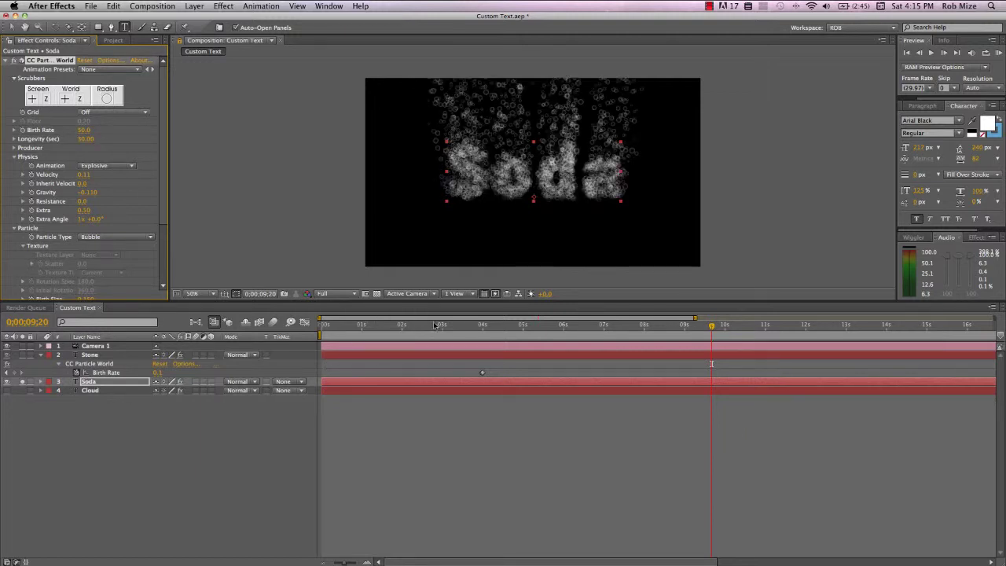
Return to about 2 seconds and give the Soda text a dark brown fill.
drag(391, 330, 531, 339)
click(985, 126)
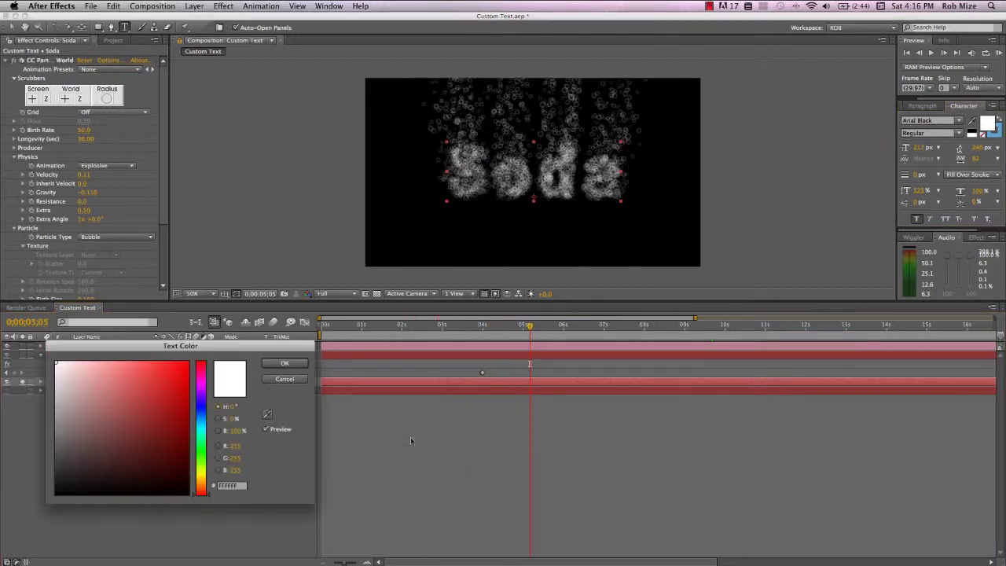
drag(199, 488, 179, 452)
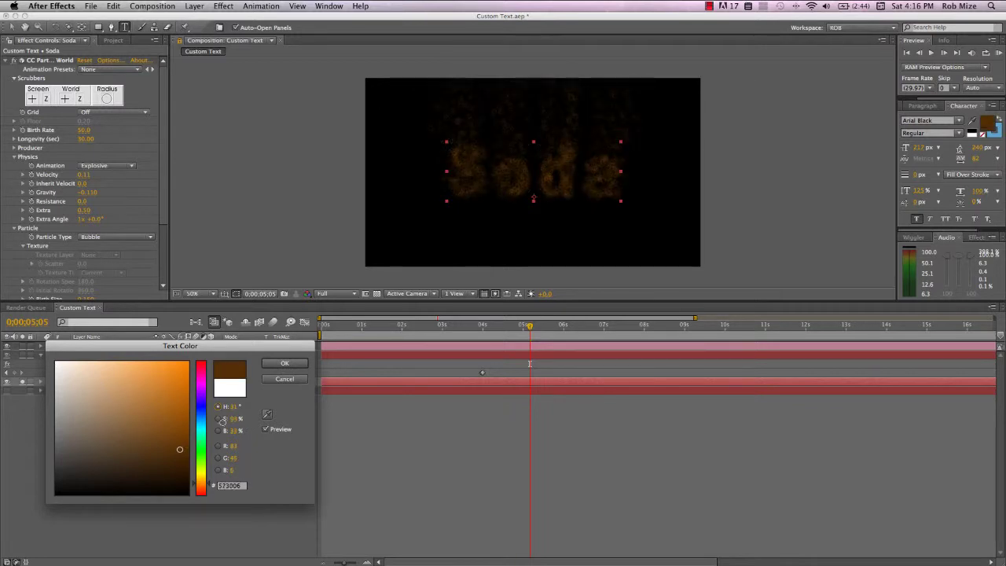
click(284, 363)
Set the particle Transfer Mode to Add and Max Opacity to 100%.
scroll(135, 284, down, 5)
click(122, 289)
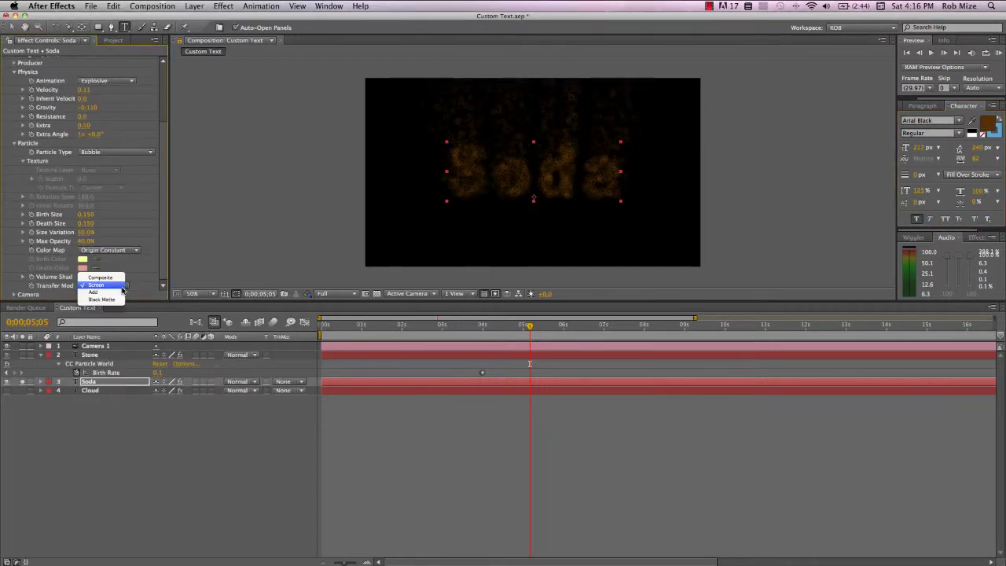
click(116, 296)
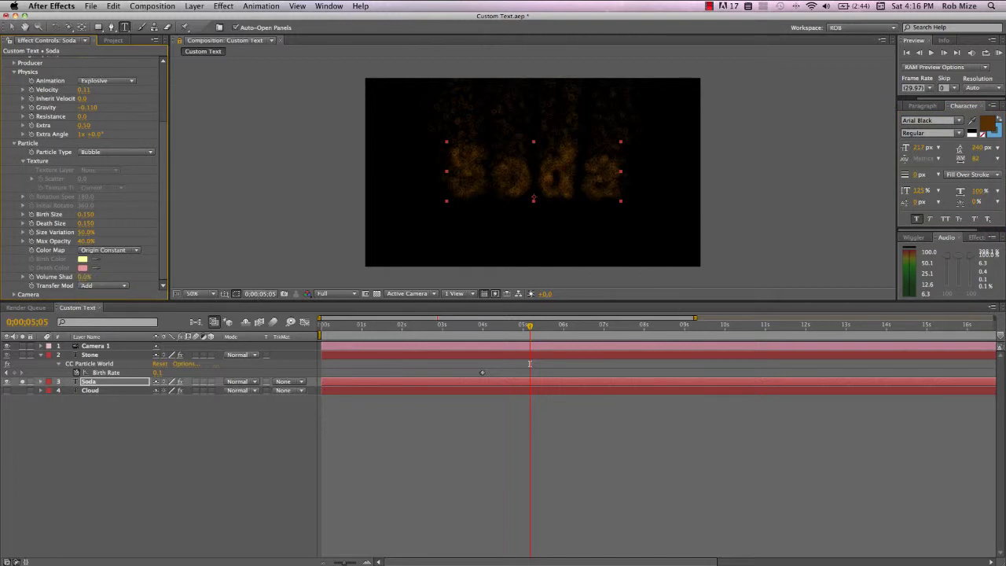
click(84, 242)
text(75)
key(Return)
drag(100, 241, 126, 245)
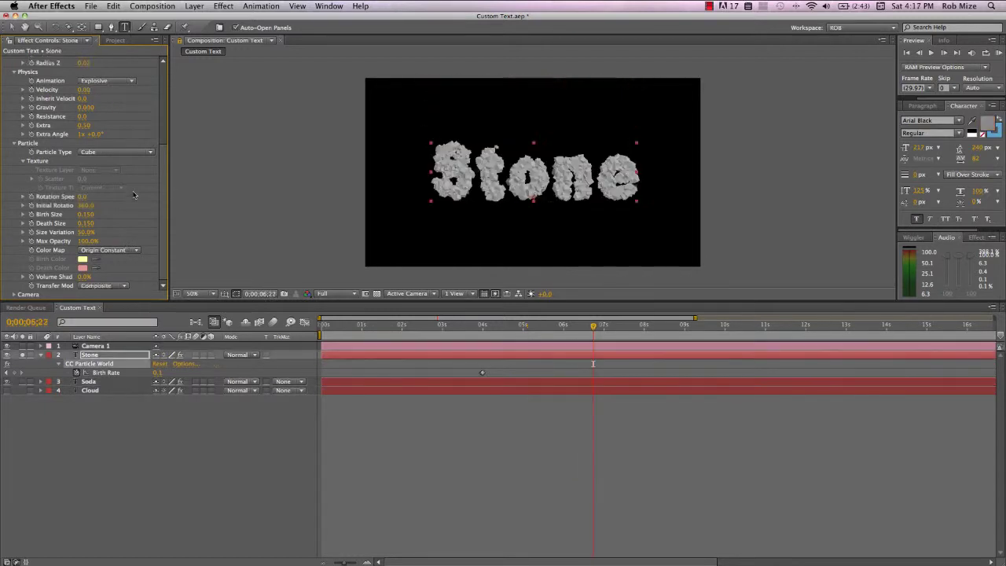
Set the Stone Particle Type to Tetrahedron, recheck the type list, and show the Project panel.
click(143, 153)
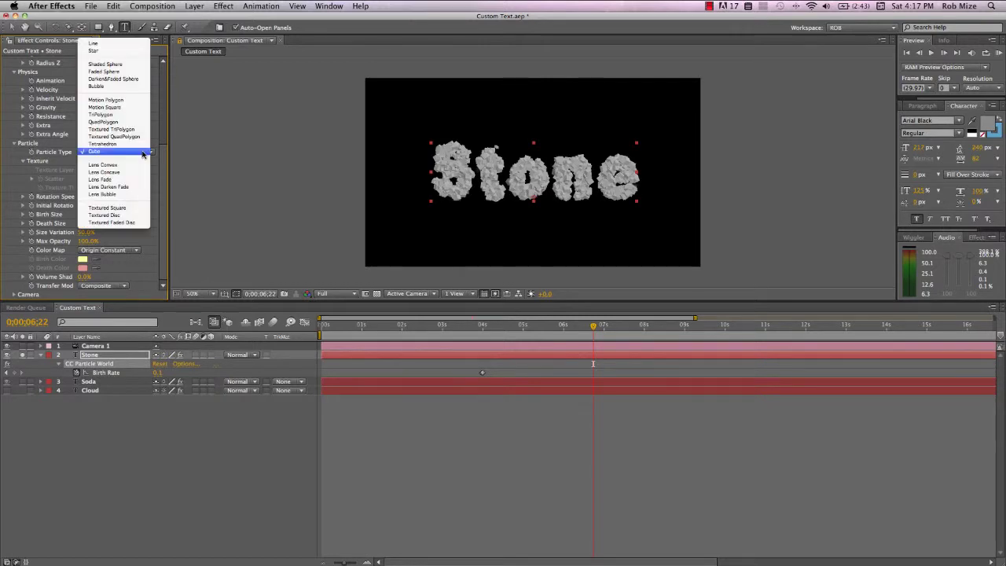
click(120, 148)
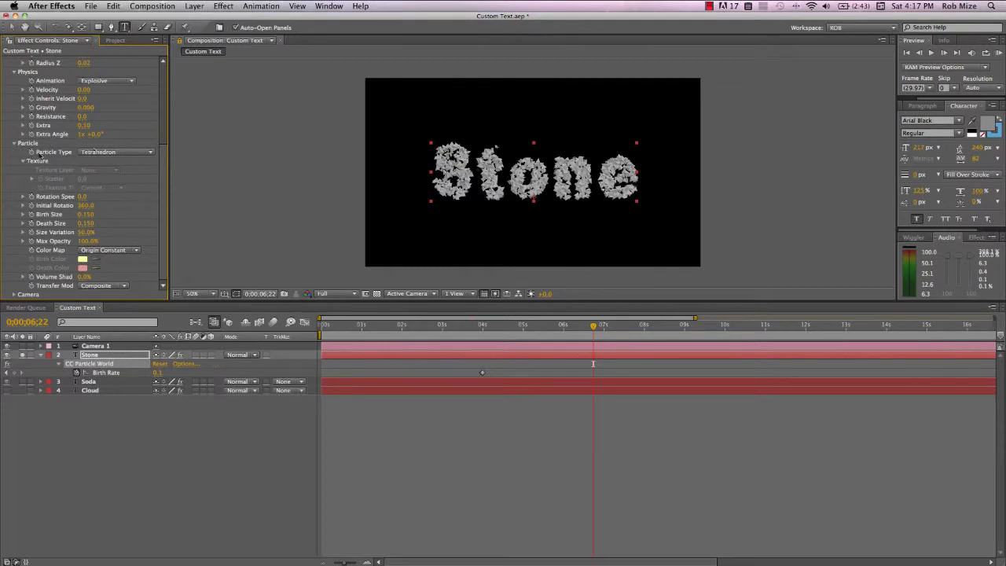
click(151, 153)
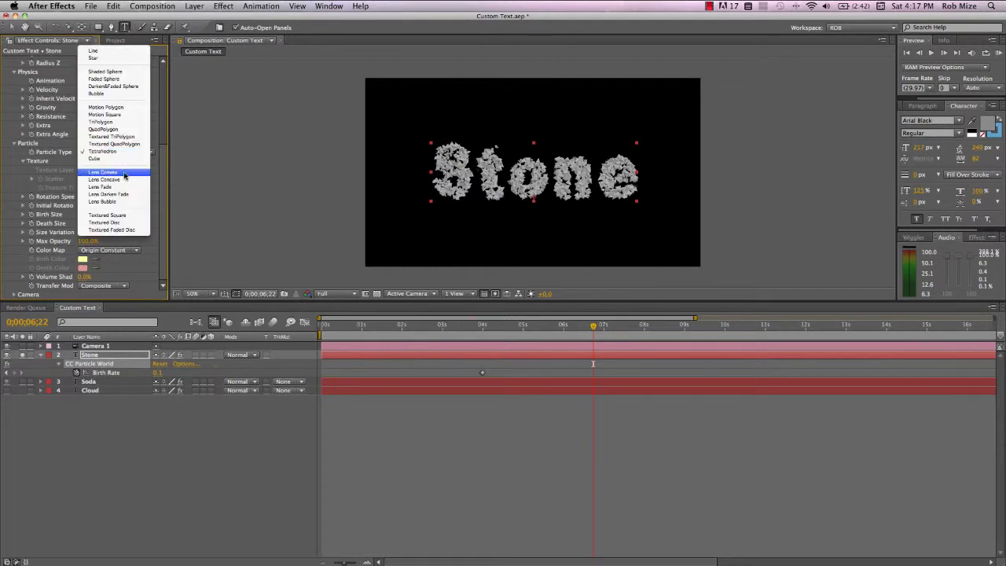
click(124, 174)
click(110, 40)
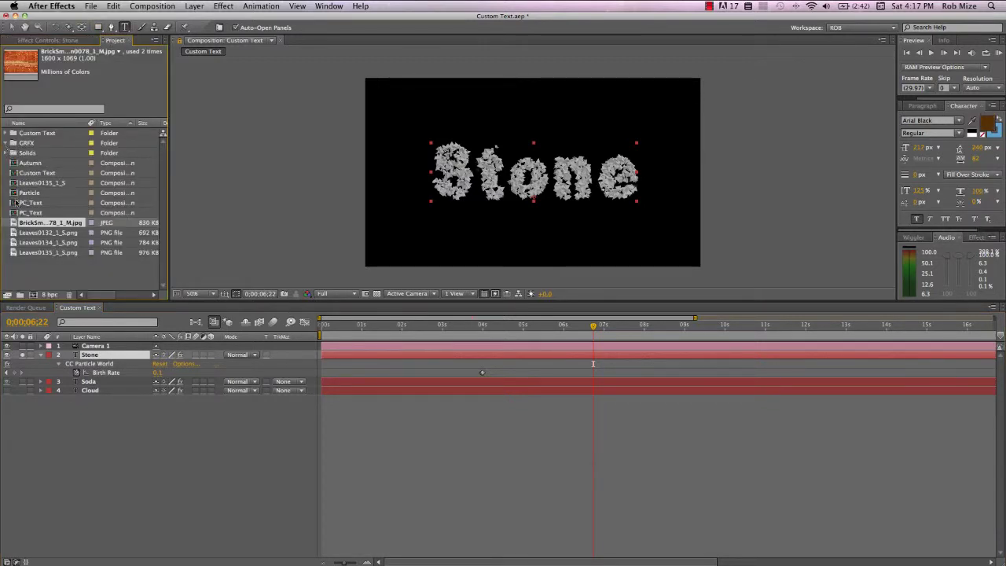
Add the Particle comp to Custom Text, open it, and review the jelly bean's gradient colours.
drag(15, 195, 30, 429)
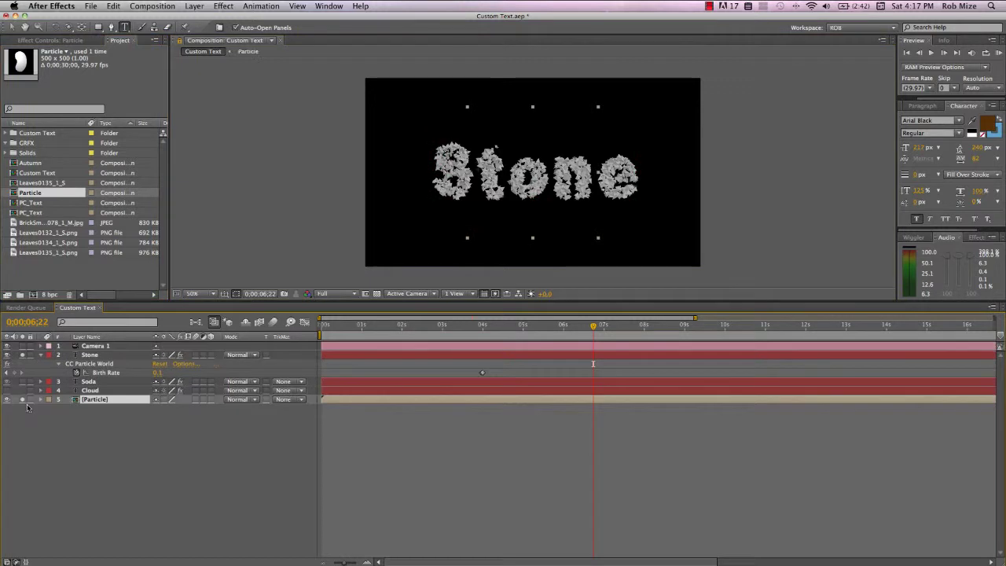
double_click(93, 400)
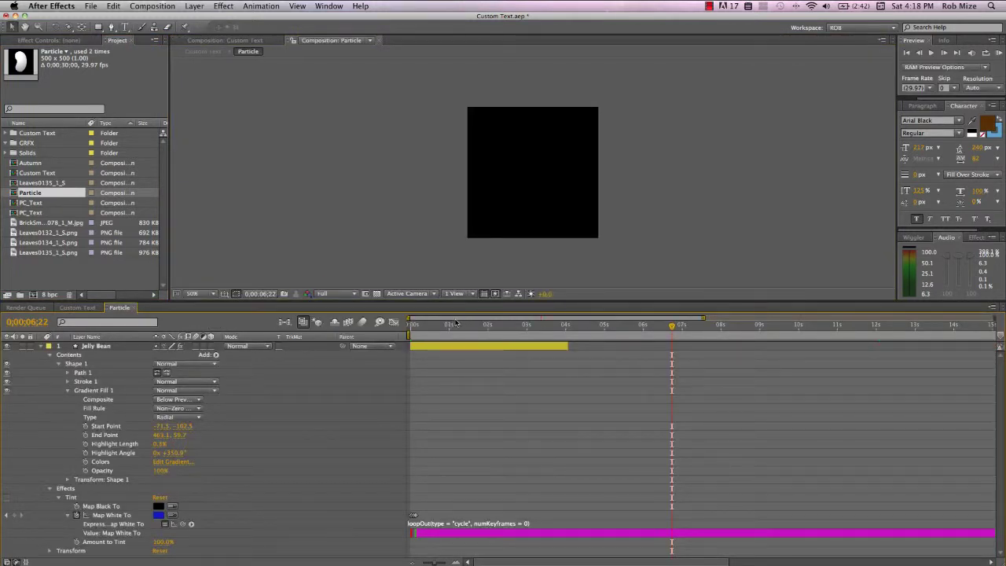
key(Home)
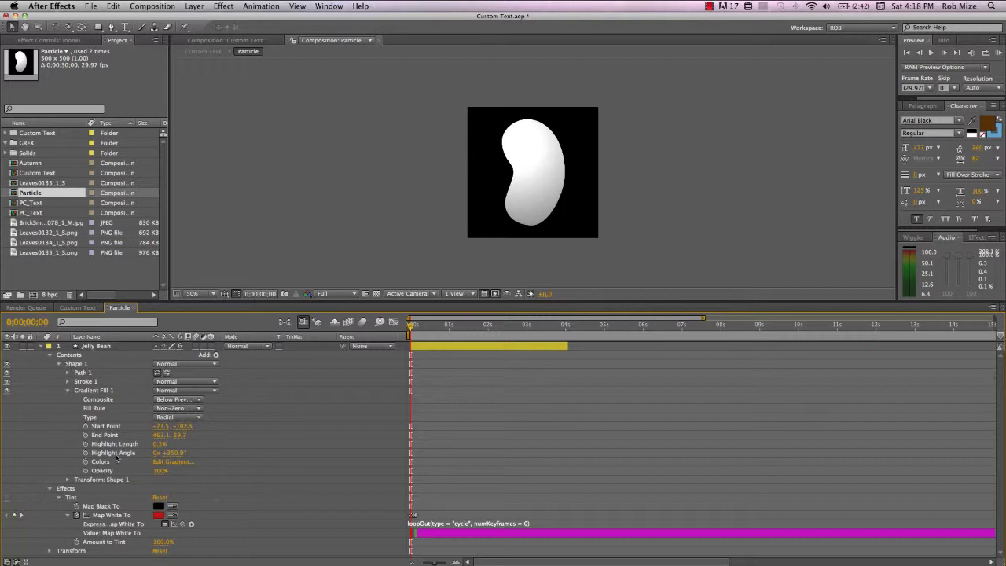
click(170, 462)
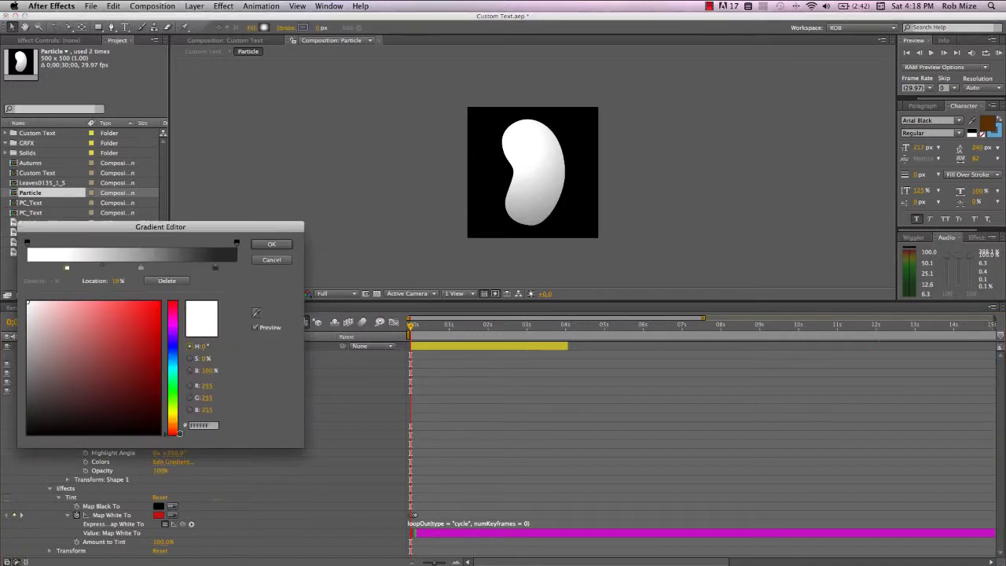
click(272, 244)
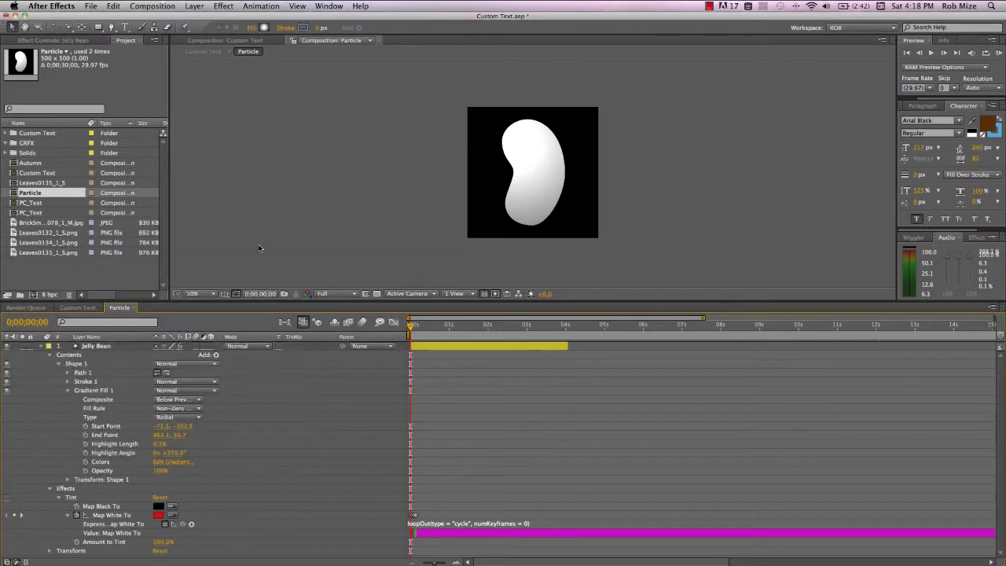
Enable the Tint effect and step through frames to check the loopOut colour cycle.
click(7, 499)
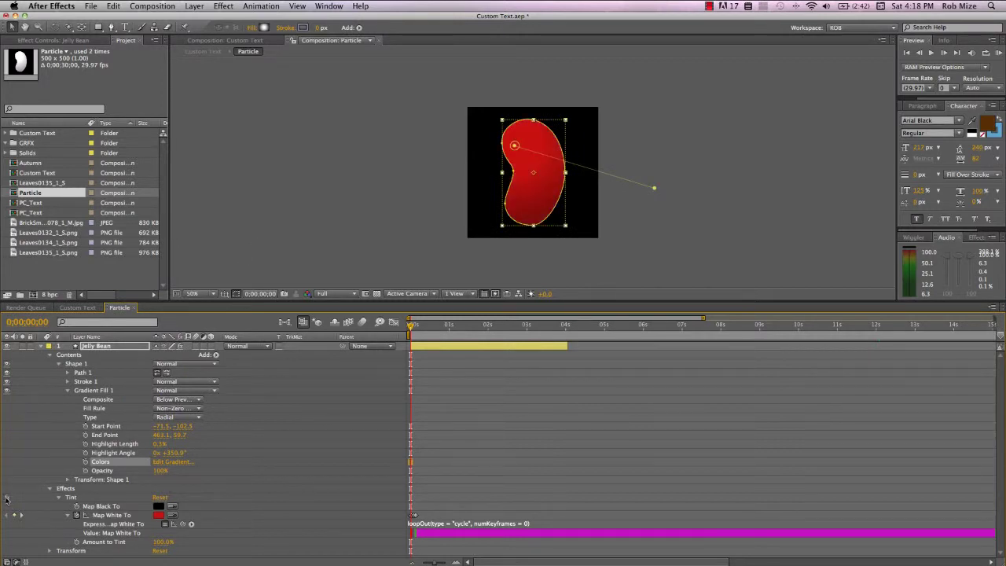
key(semicolon)
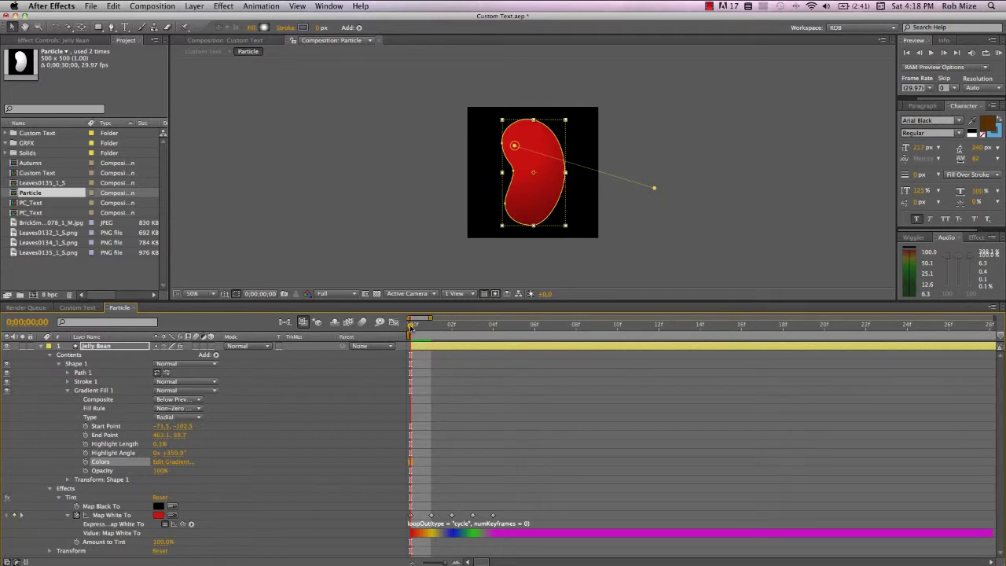
drag(410, 327, 527, 337)
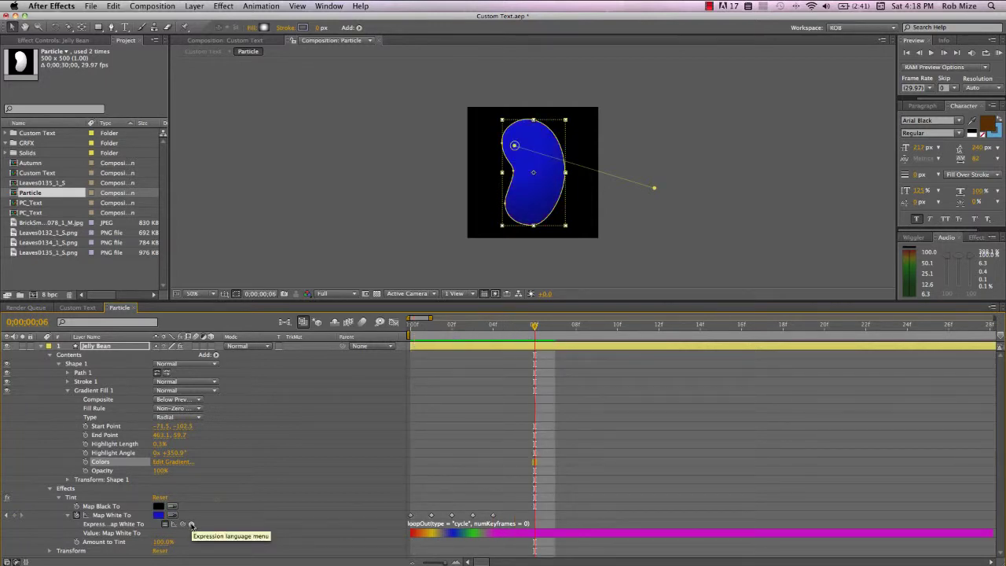
click(191, 524)
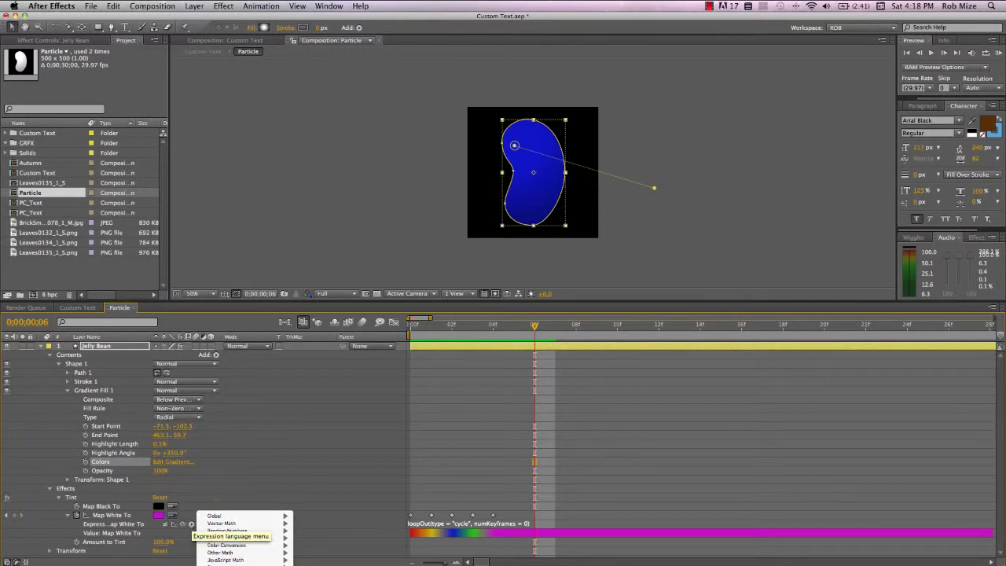
mouse_move(252, 563)
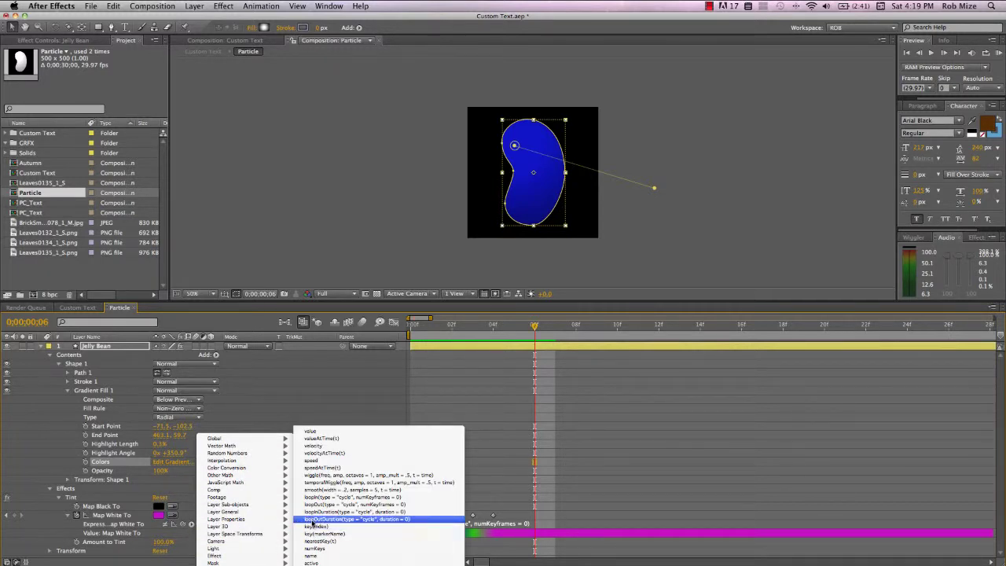
click(308, 398)
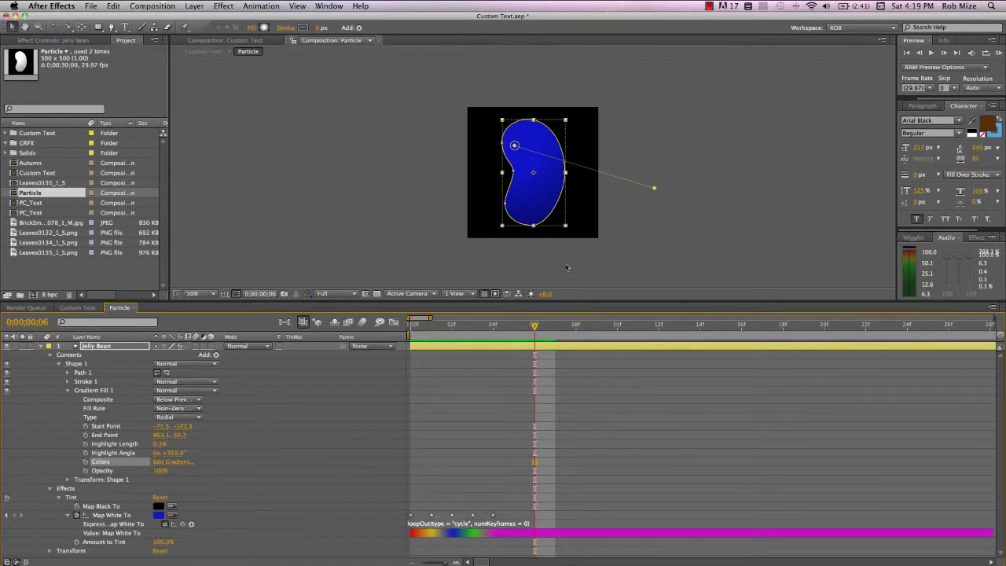
drag(535, 328, 449, 334)
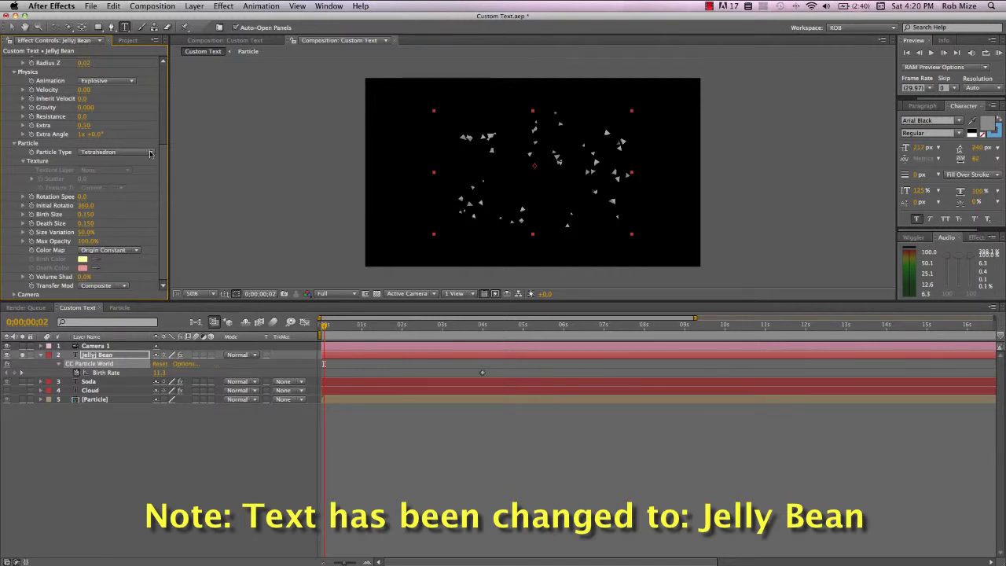
Set Particle Type to Textured Disc, Texture Layer to Particle, and Birth/Death Size 0.2.
click(150, 153)
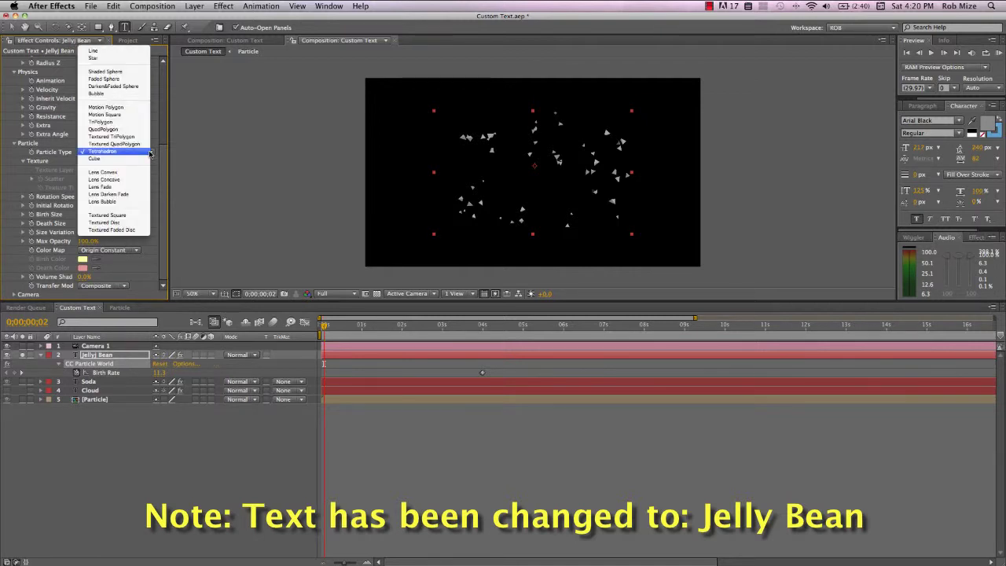
click(126, 223)
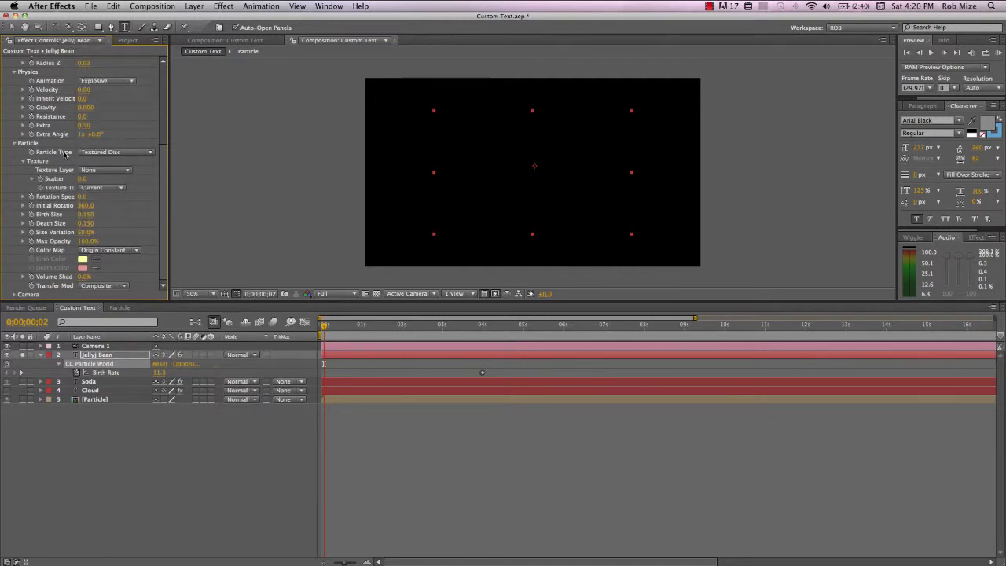
click(129, 172)
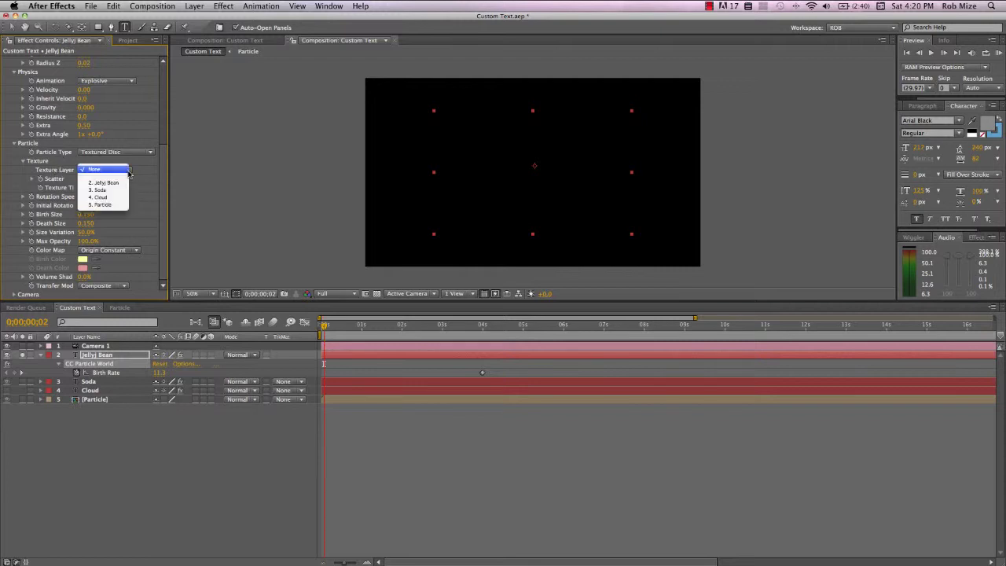
click(107, 206)
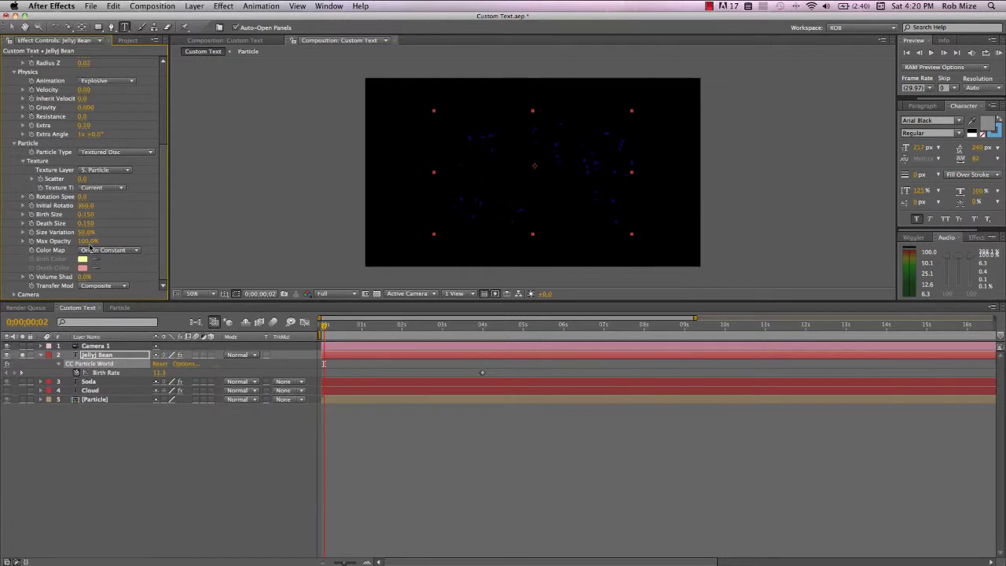
click(86, 214)
text(0.2)
key(Tab)
key(Return)
Set Texture Time to Birth and scrub forward to watch the Jelly Bean letters form.
key(period)
key(period)
key(shift+slash)
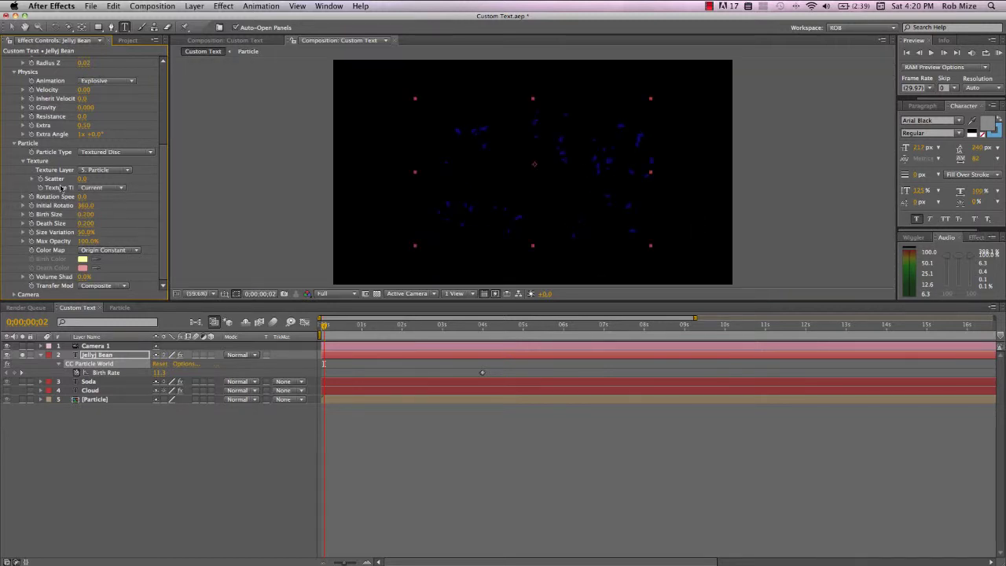
click(114, 187)
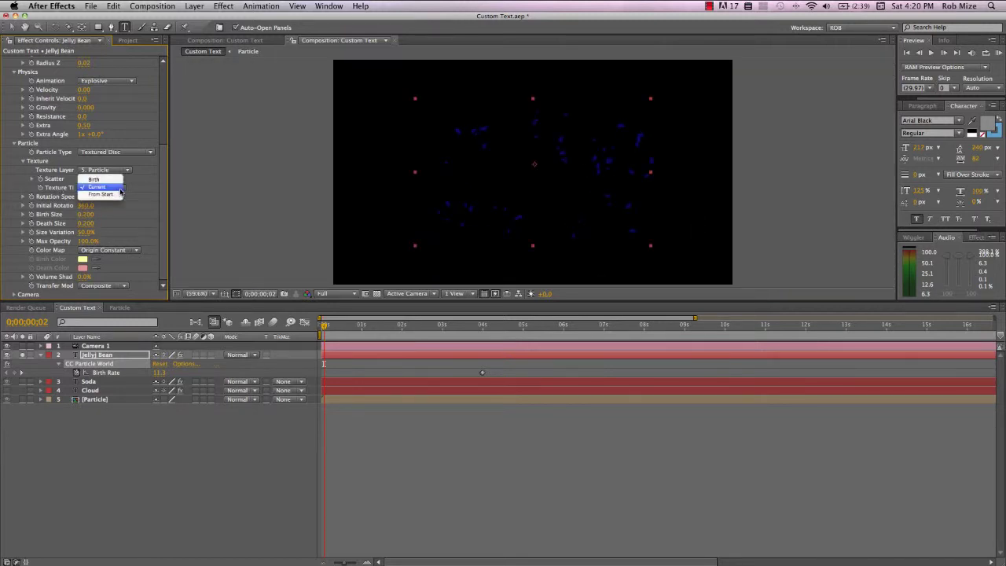
click(111, 180)
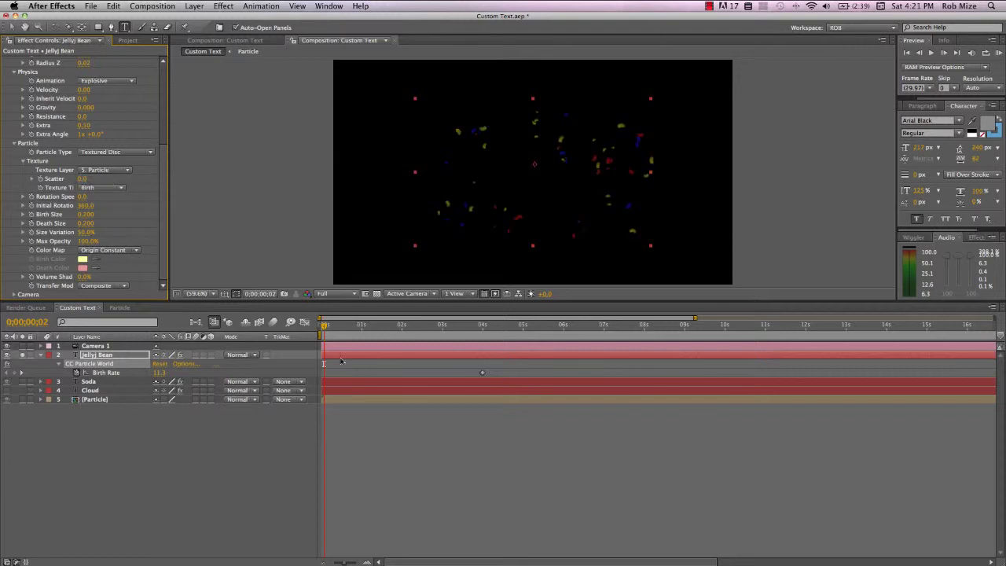
drag(325, 327, 481, 337)
Set the title text fill colour to white and preview it at about four seconds.
click(989, 125)
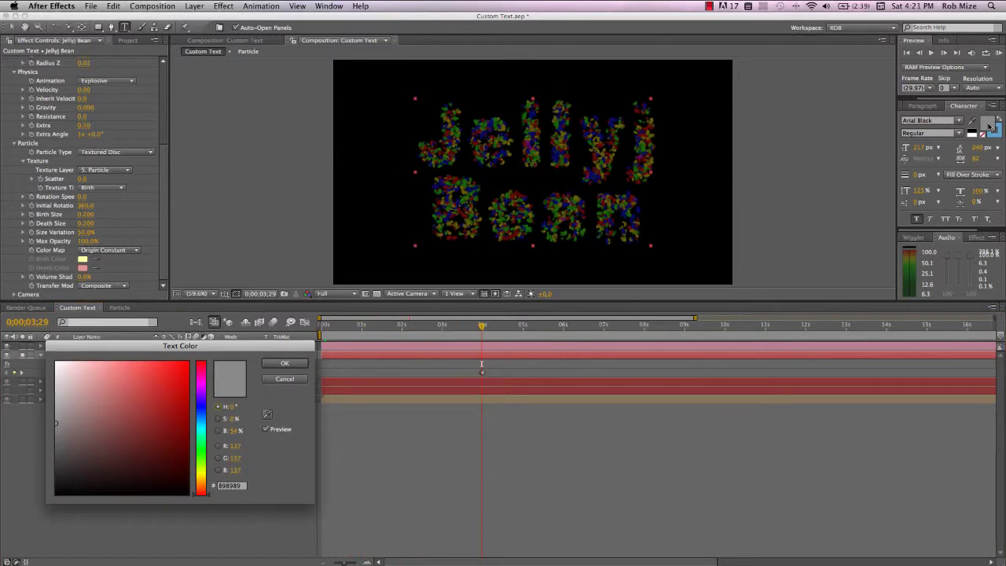
click(58, 433)
drag(59, 433, 49, 338)
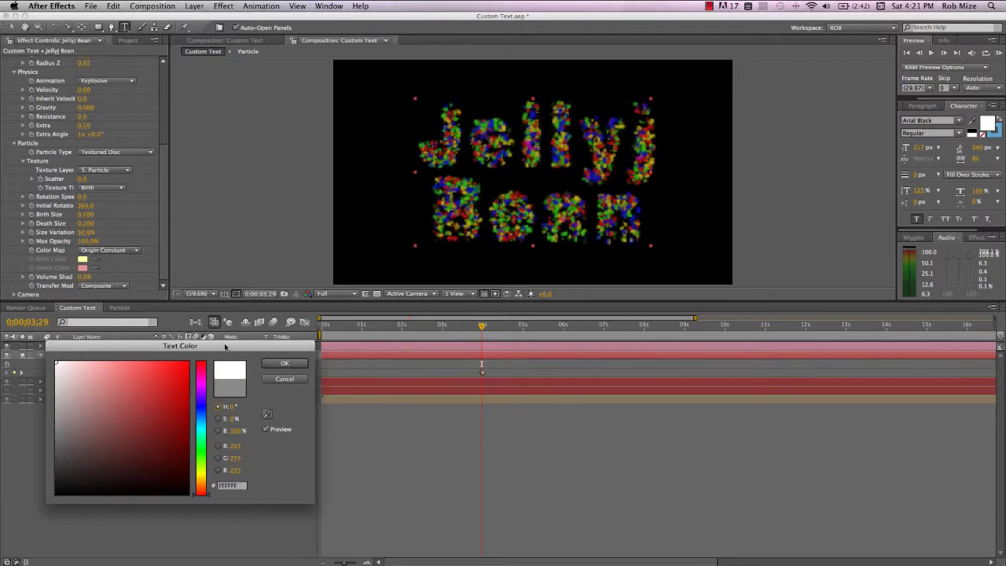
click(276, 366)
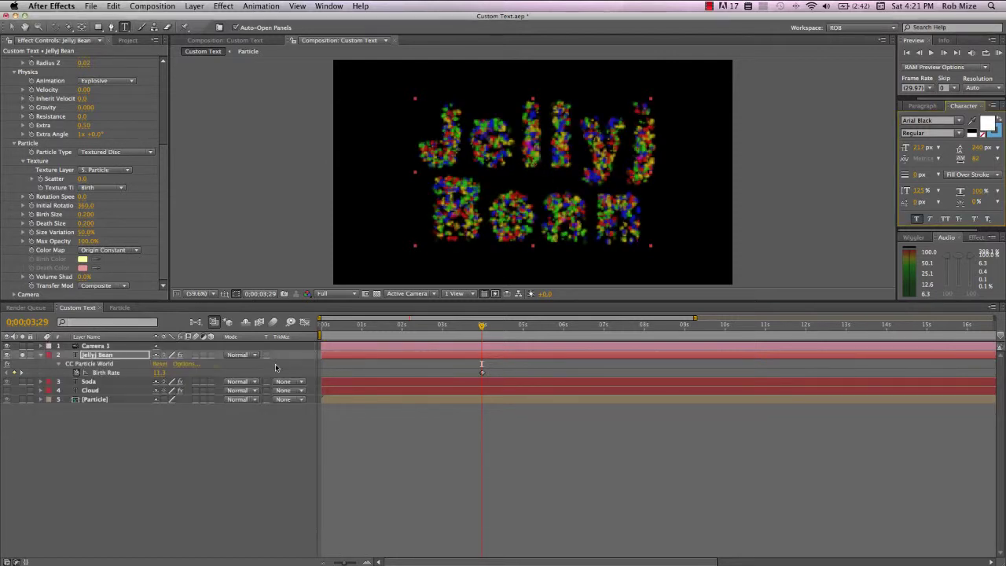
click(482, 327)
drag(483, 327, 543, 329)
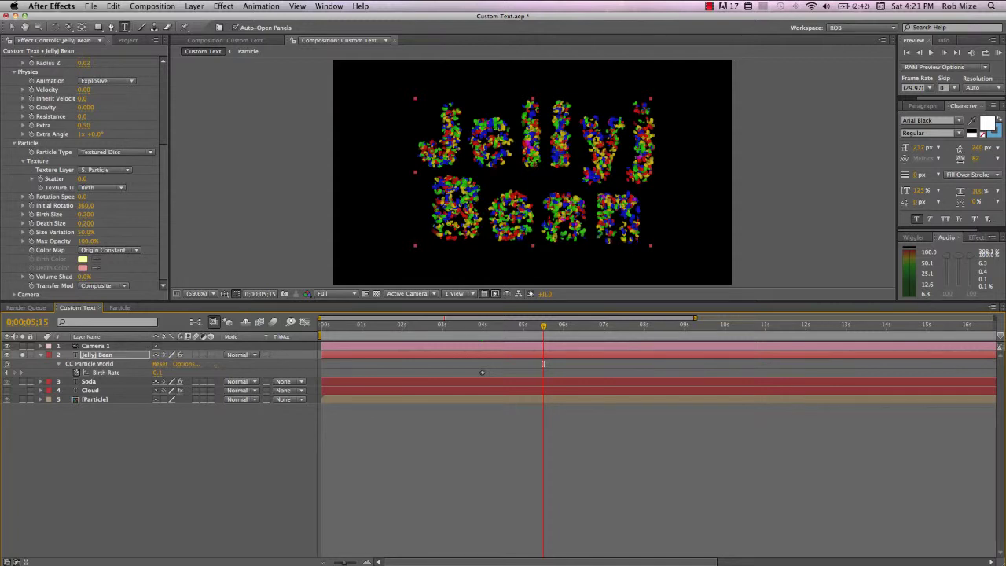
Remove the stray 'j' from 'Jellyj' so the title reads 'Jelly Bean', then show the compositions list.
double_click(625, 142)
click(625, 142)
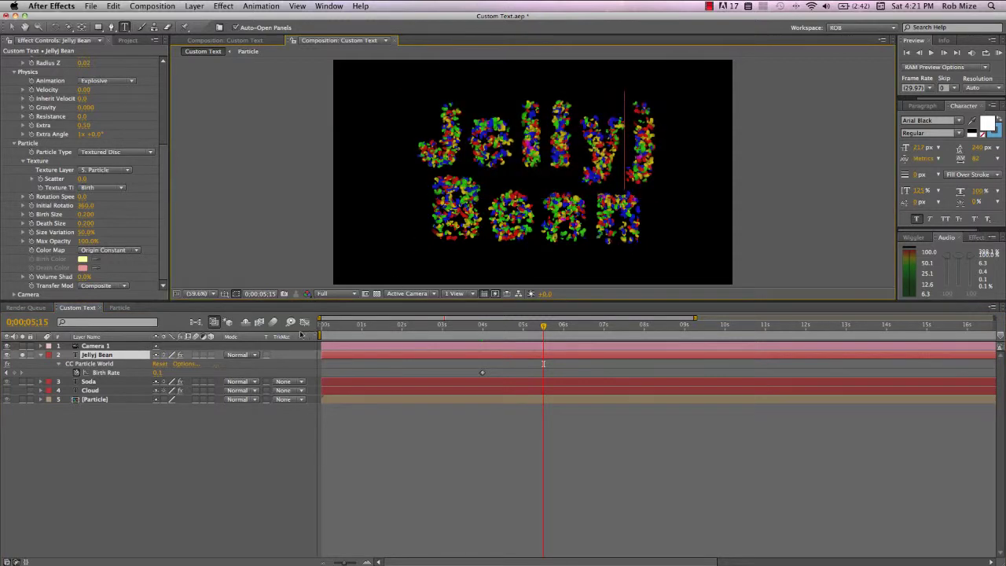
key(Delete)
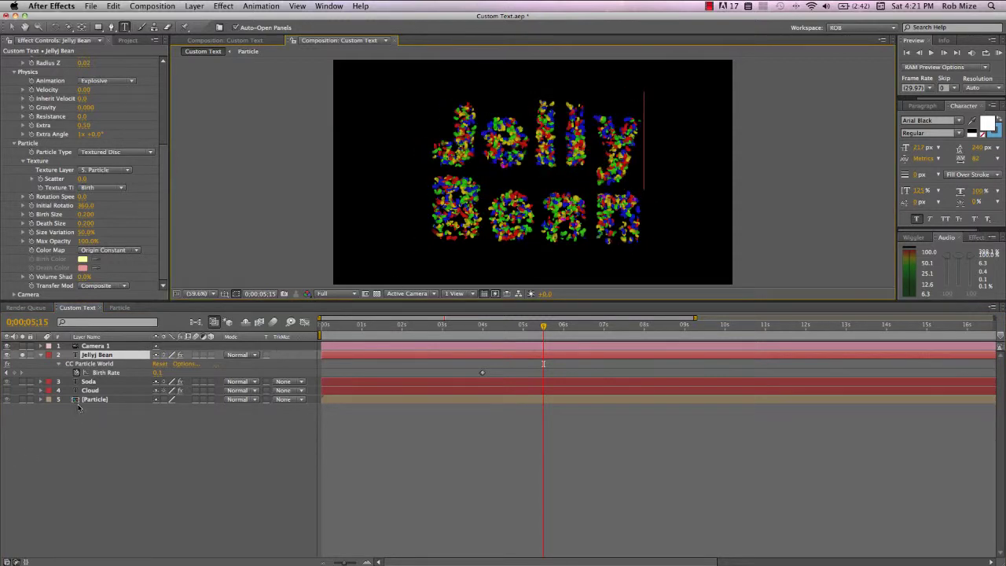
click(94, 357)
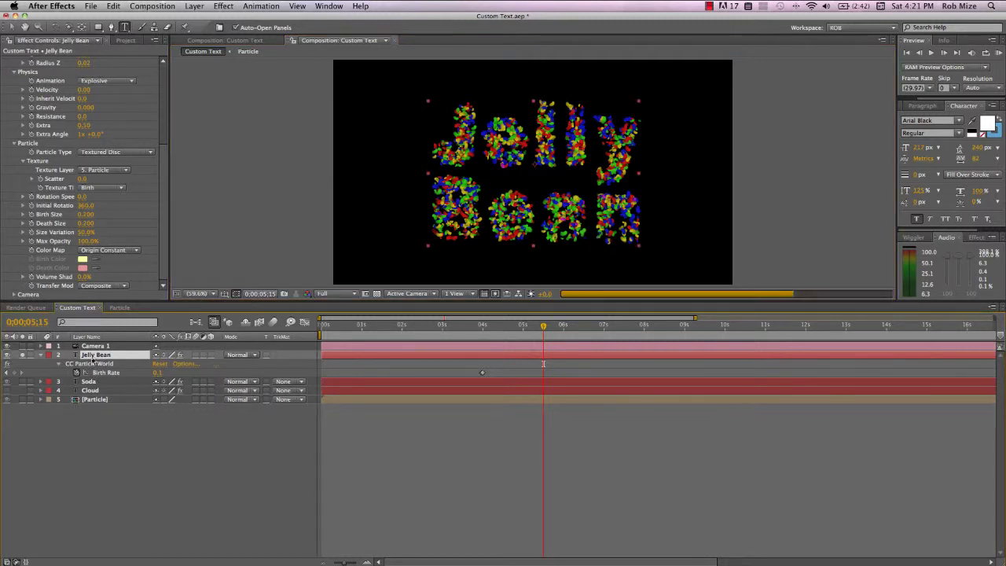
click(97, 427)
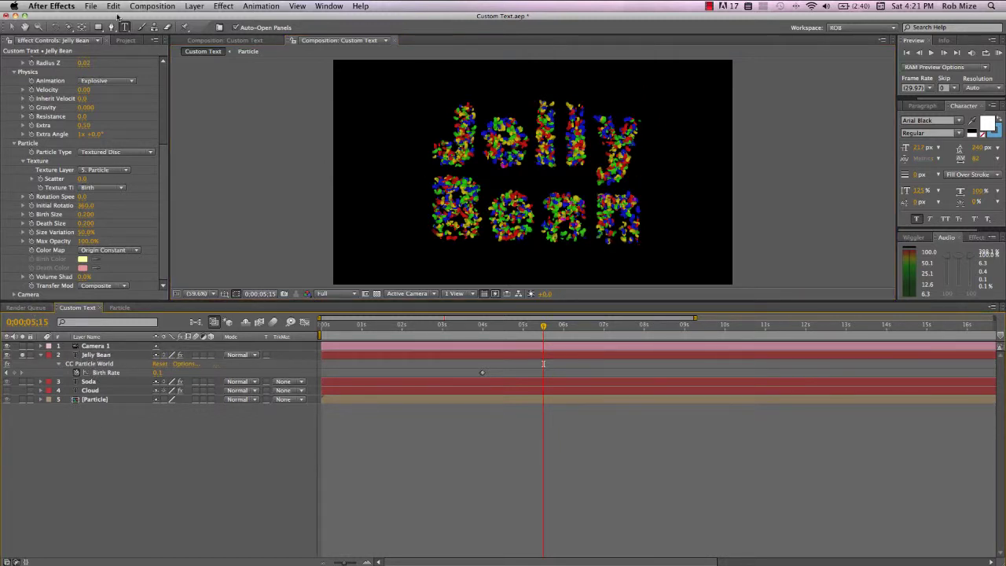
click(125, 40)
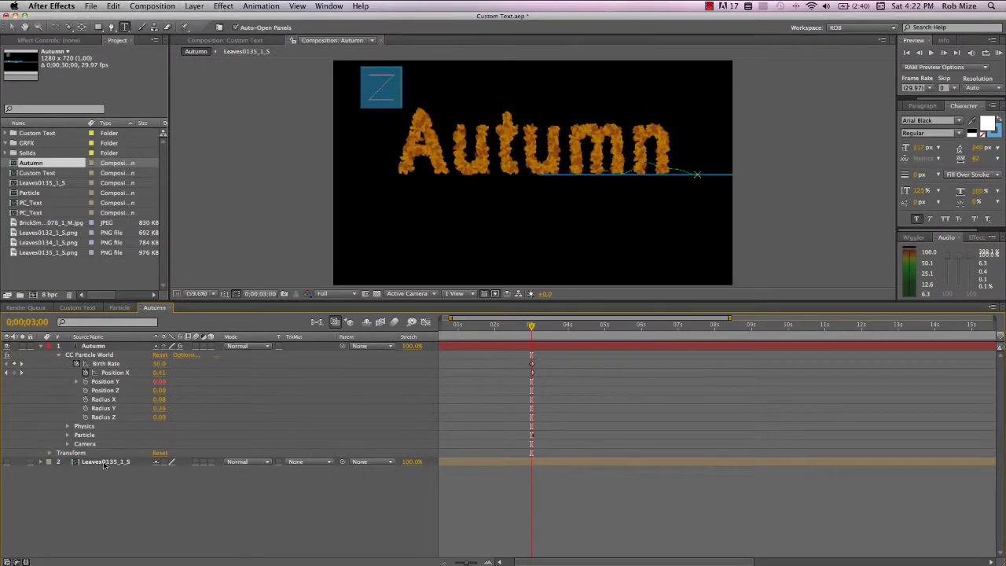
Open the Leaves0135_1_S precomp and scrub its frames to see the leaf images cycle.
double_click(103, 462)
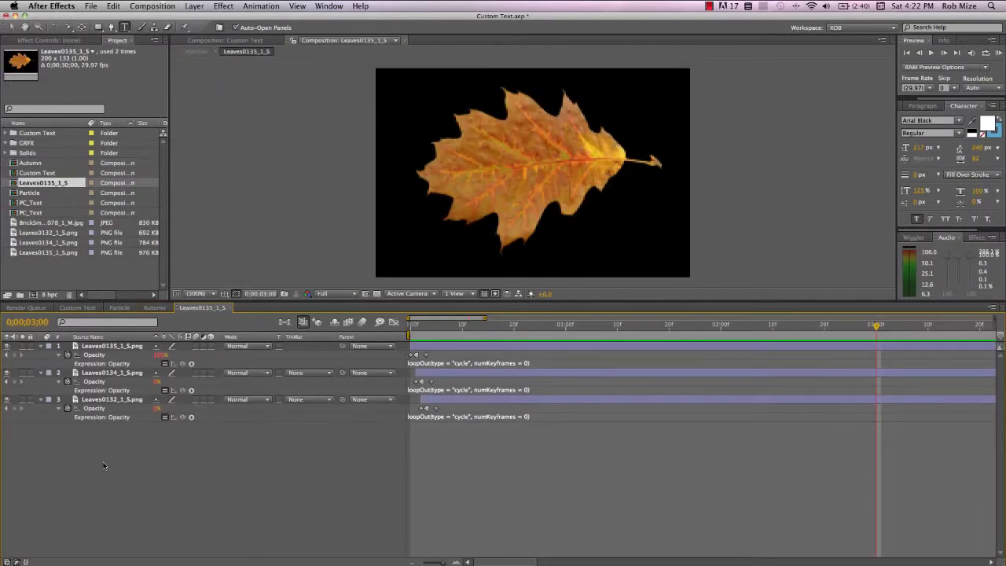
click(415, 326)
mouse_move(414, 326)
mouse_down()
mouse_move(426, 327)
mouse_move(410, 327)
mouse_up()
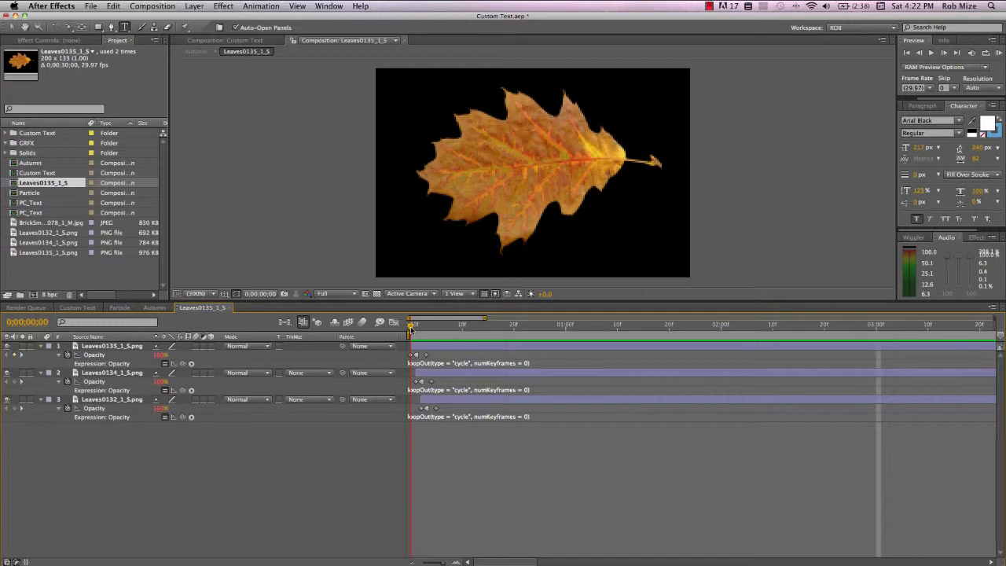
mouse_move(410, 328)
mouse_down()
mouse_move(441, 335)
mouse_move(401, 337)
mouse_up()
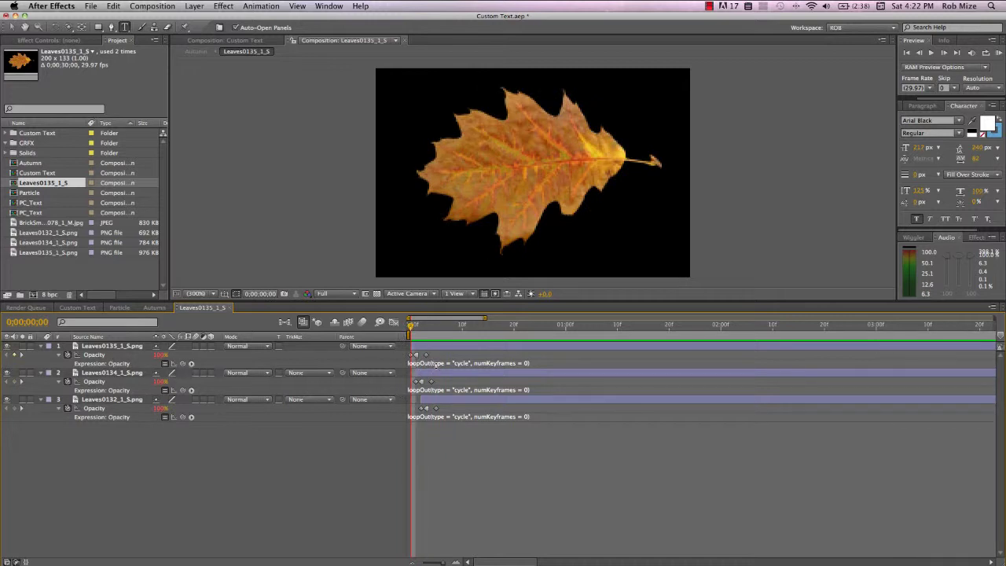
mouse_move(413, 327)
mouse_down()
mouse_move(462, 336)
mouse_move(408, 334)
mouse_up()
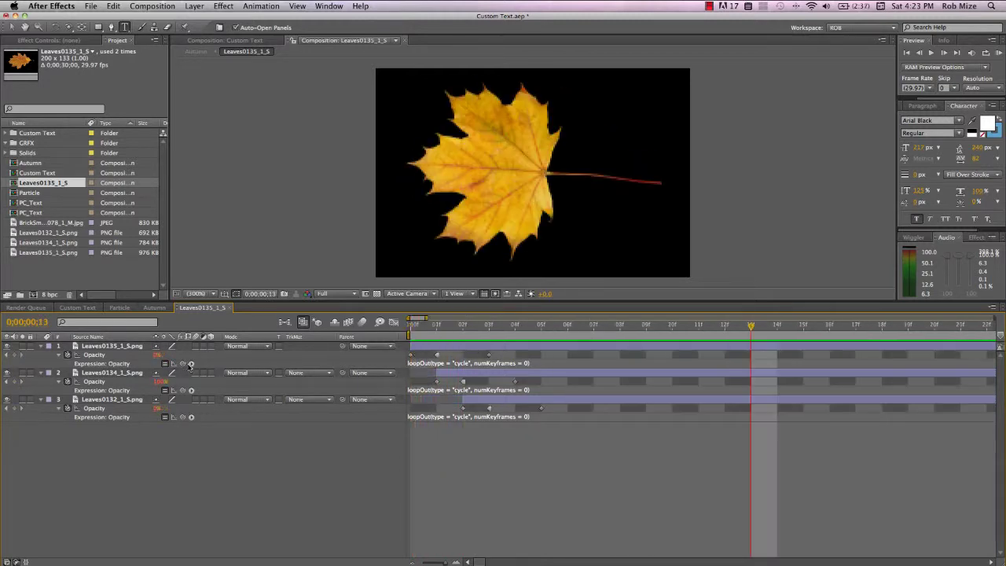
Browse the expression language function list, then dismiss it.
click(191, 363)
mouse_move(218, 495)
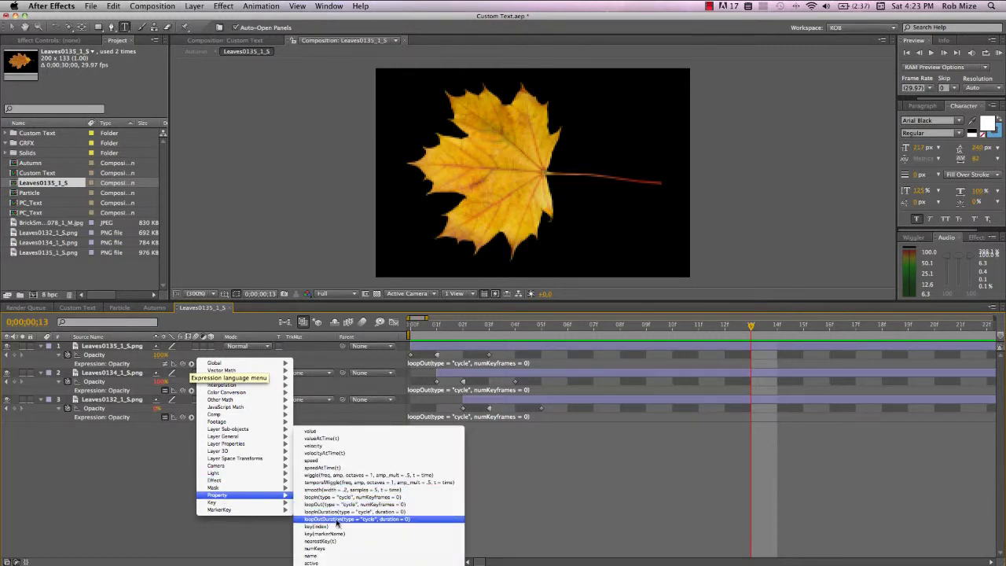
click(127, 475)
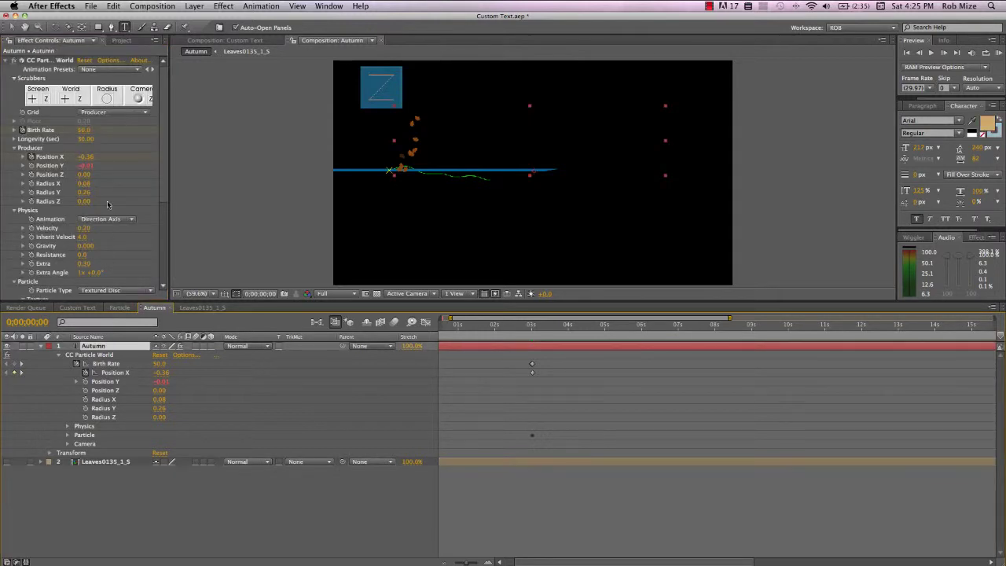
Preview the Autumn leaf letters forming over the first second of the timeline.
click(464, 326)
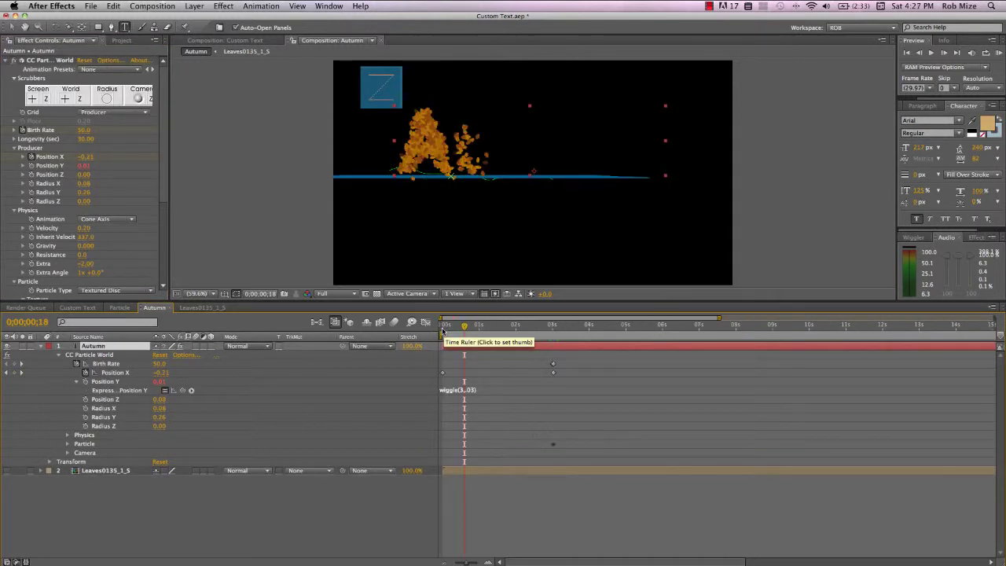
click(443, 331)
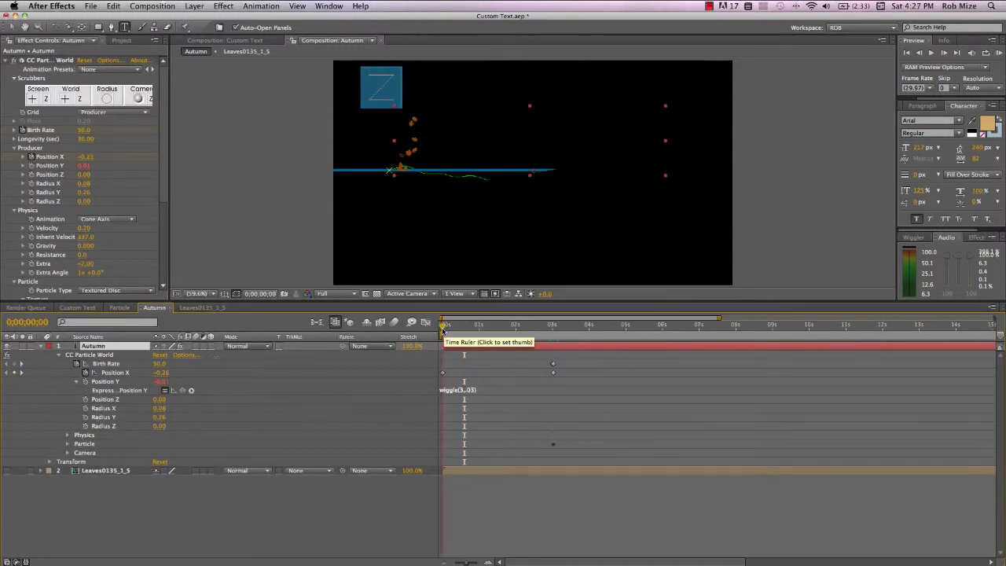
drag(443, 330, 533, 341)
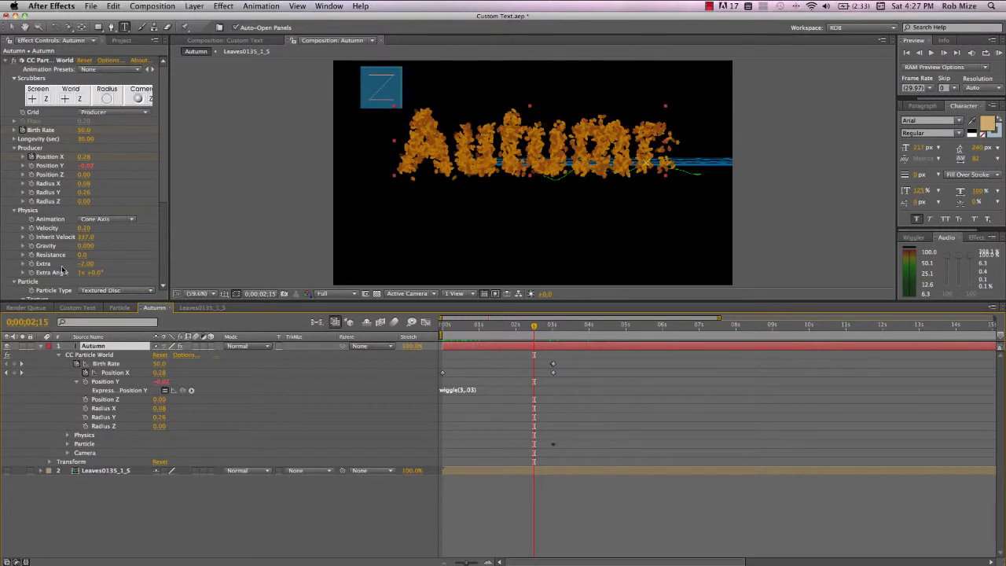
scroll(139, 254, down, 5)
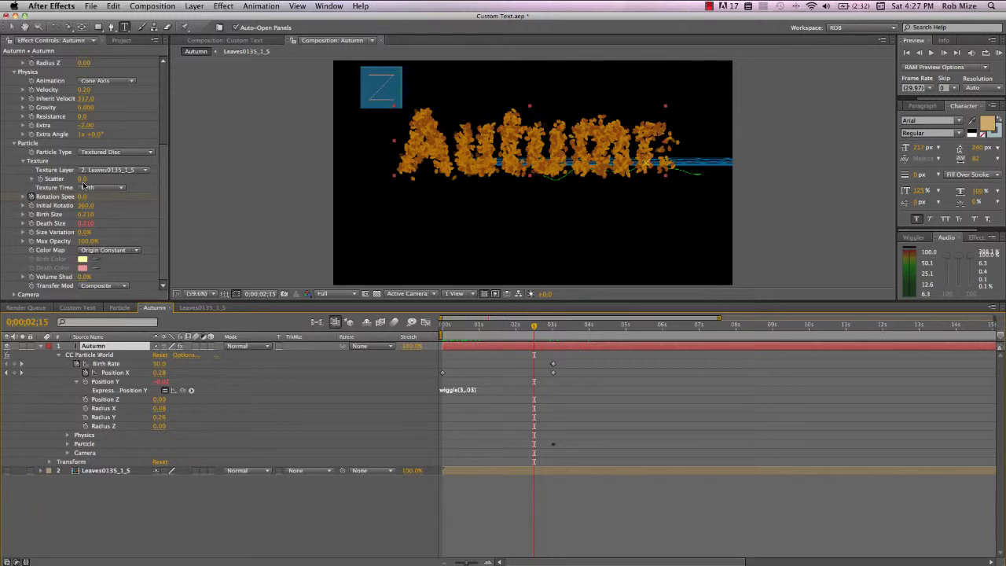
scroll(83, 185, up, 5)
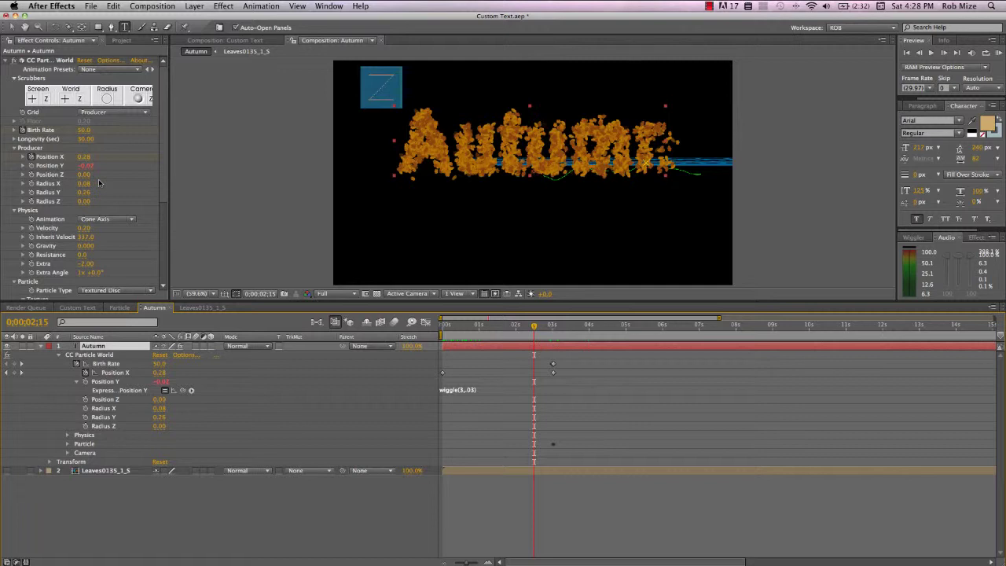
Set Delay Particle Release to 1 and preview the Autumn leaves blowing apart from one second.
click(108, 60)
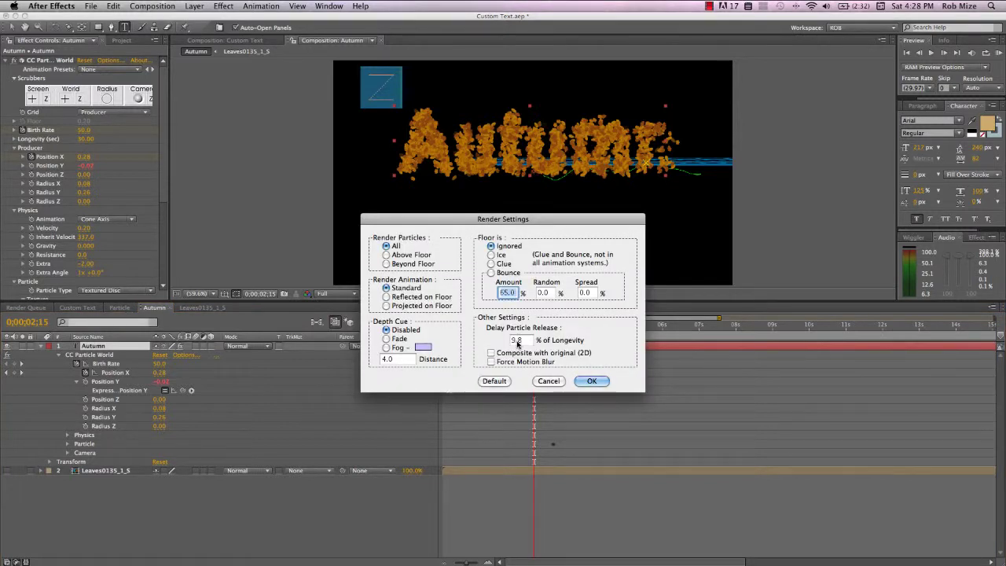
double_click(517, 342)
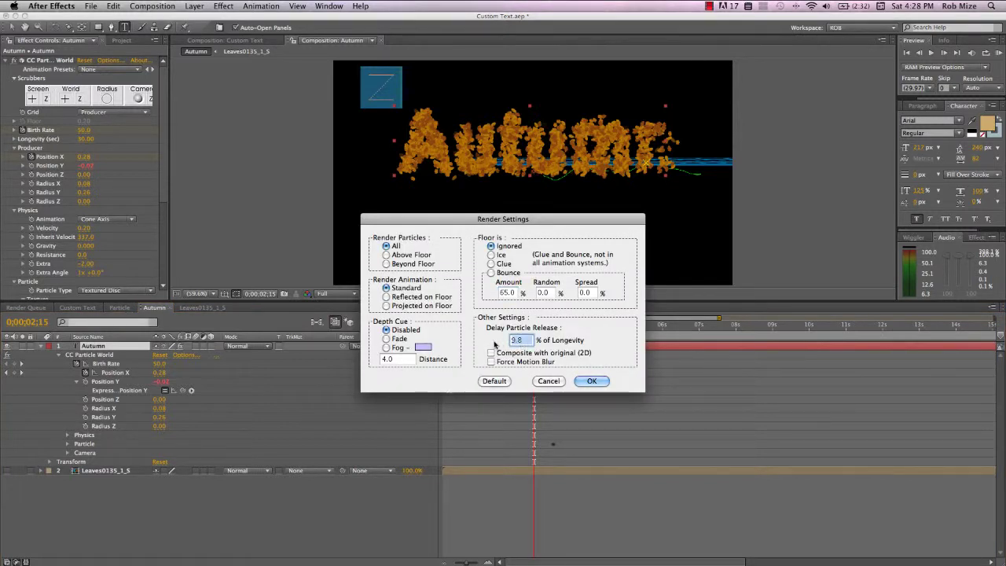
text(1)
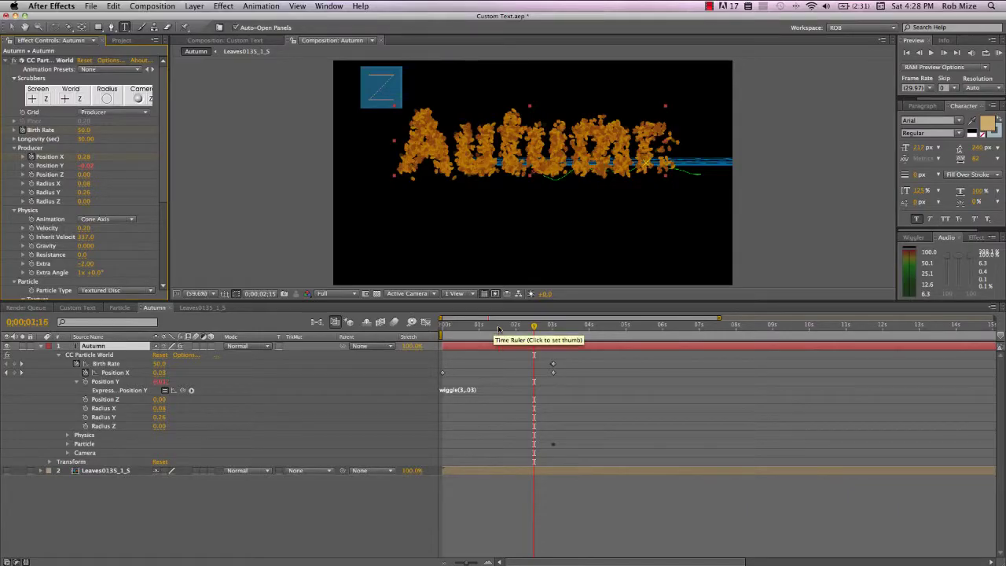
drag(499, 326, 545, 327)
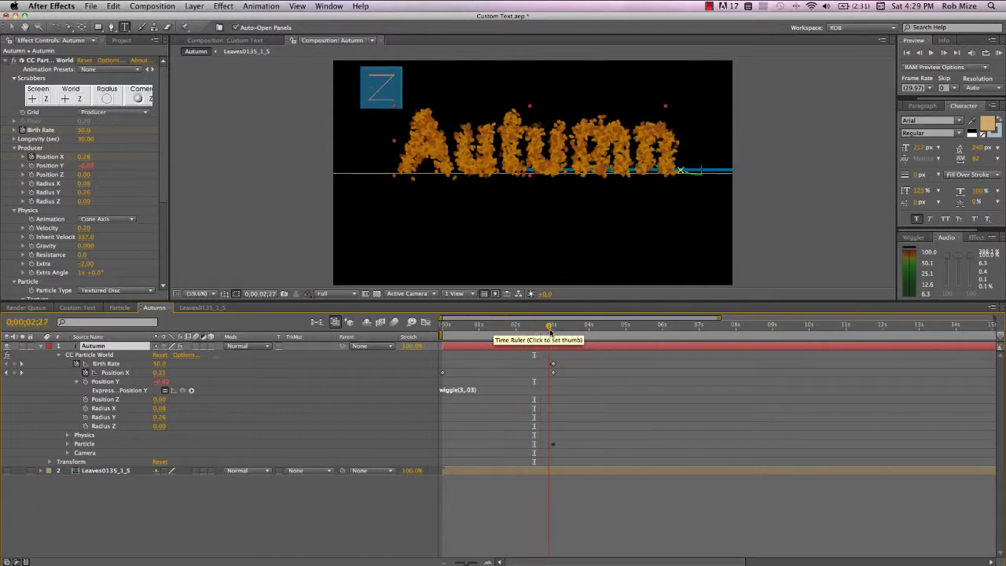
drag(556, 335, 670, 343)
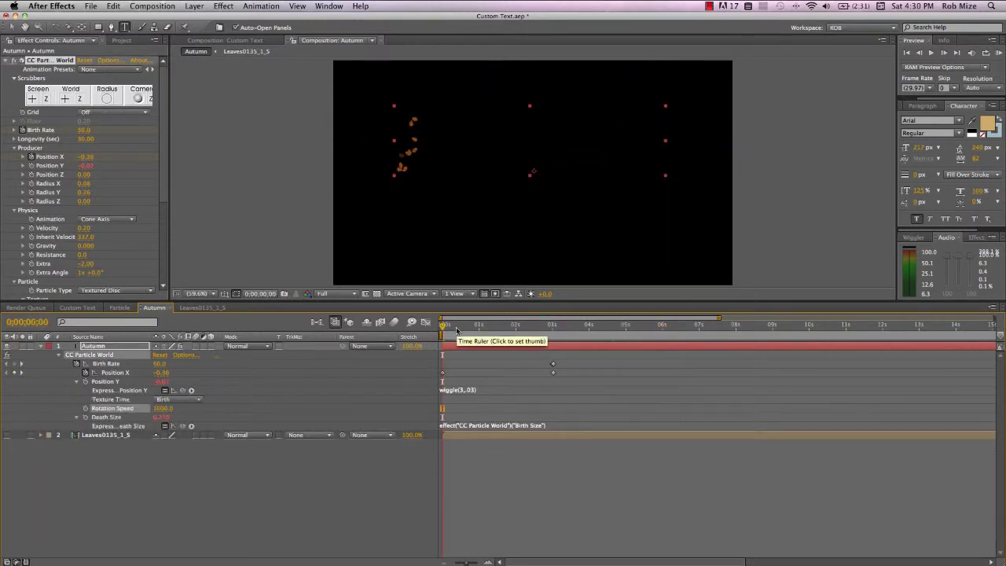